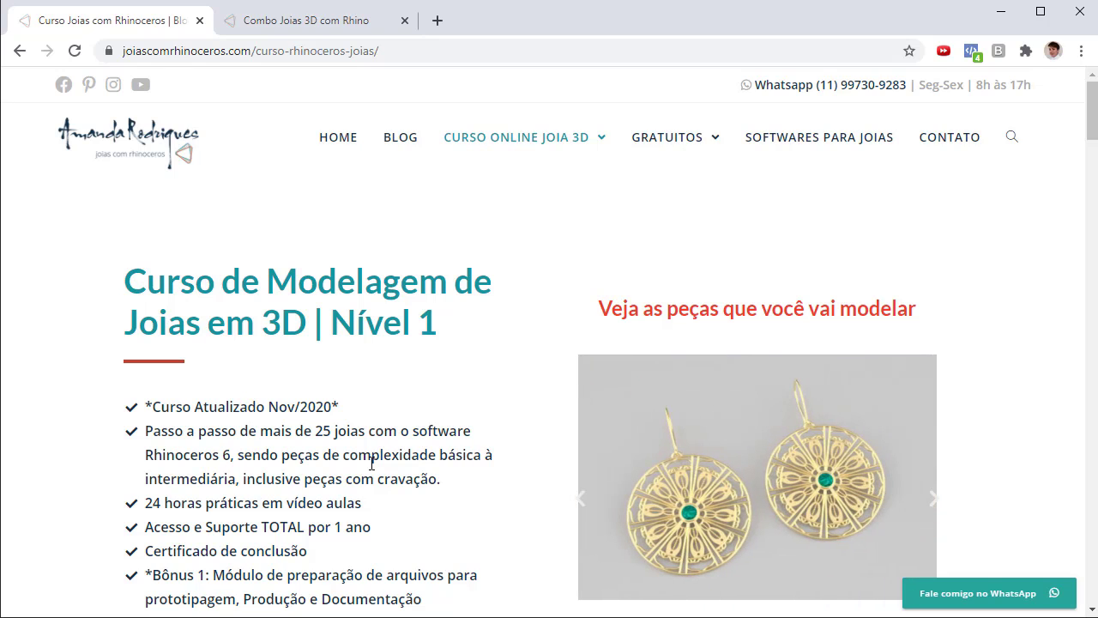
Review the Nível 1 course page, including its jewelry gallery, support and enrollment details, 2020 updates and bonus section.
{"action": "scroll", "coordinate": [394, 468], "scroll_direction": "down", "scroll_amount": 1}
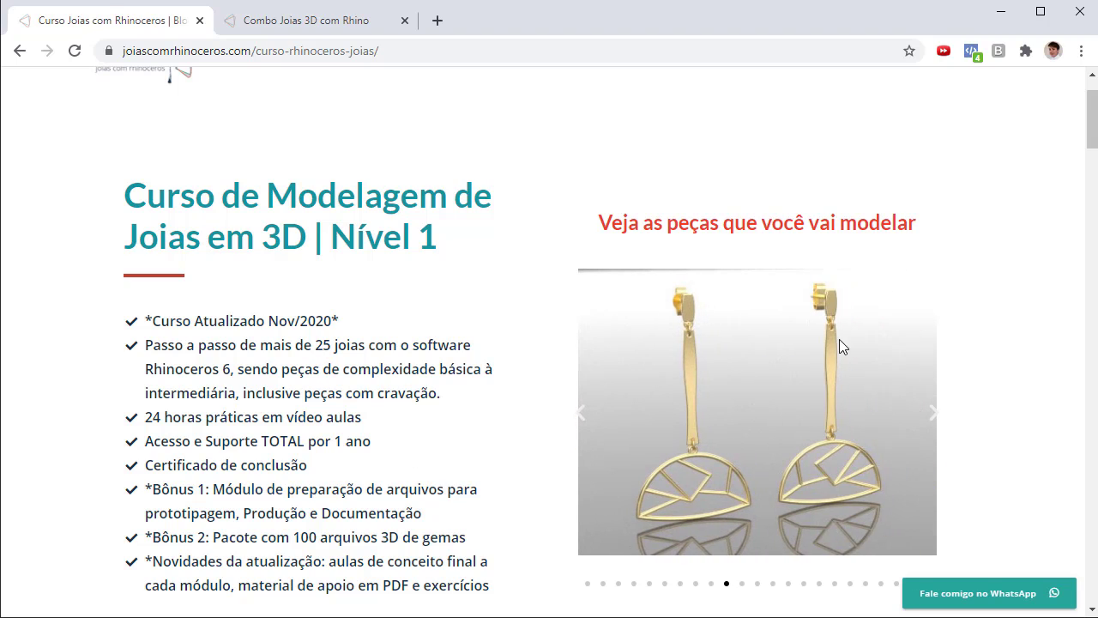
{"action": "left_click", "coordinate": [936, 419]}
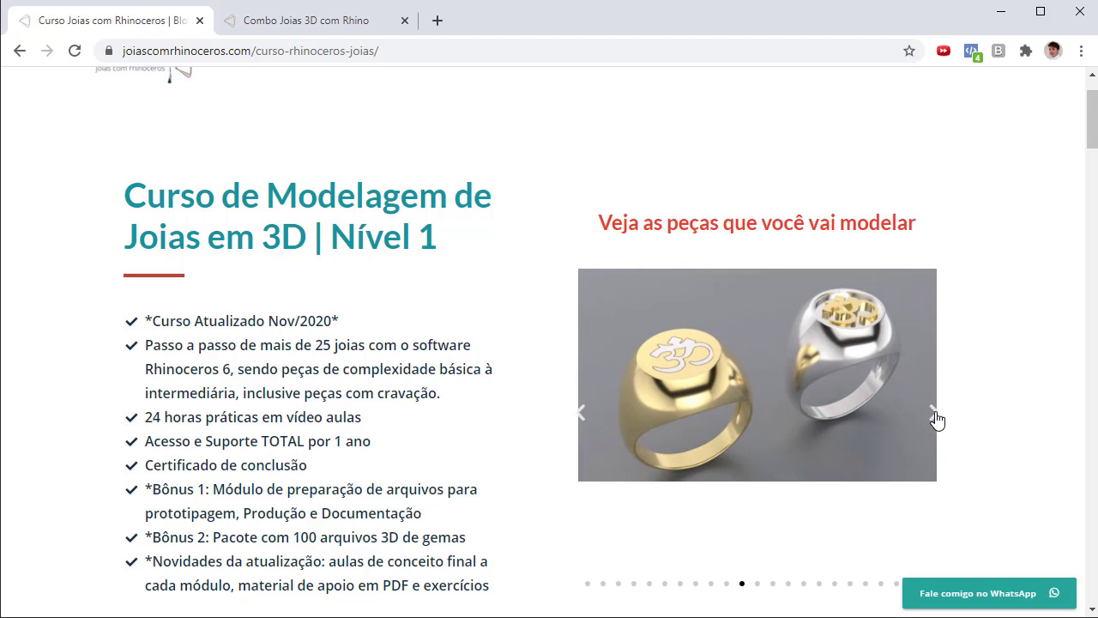
{"action": "left_click", "coordinate": [936, 419]}
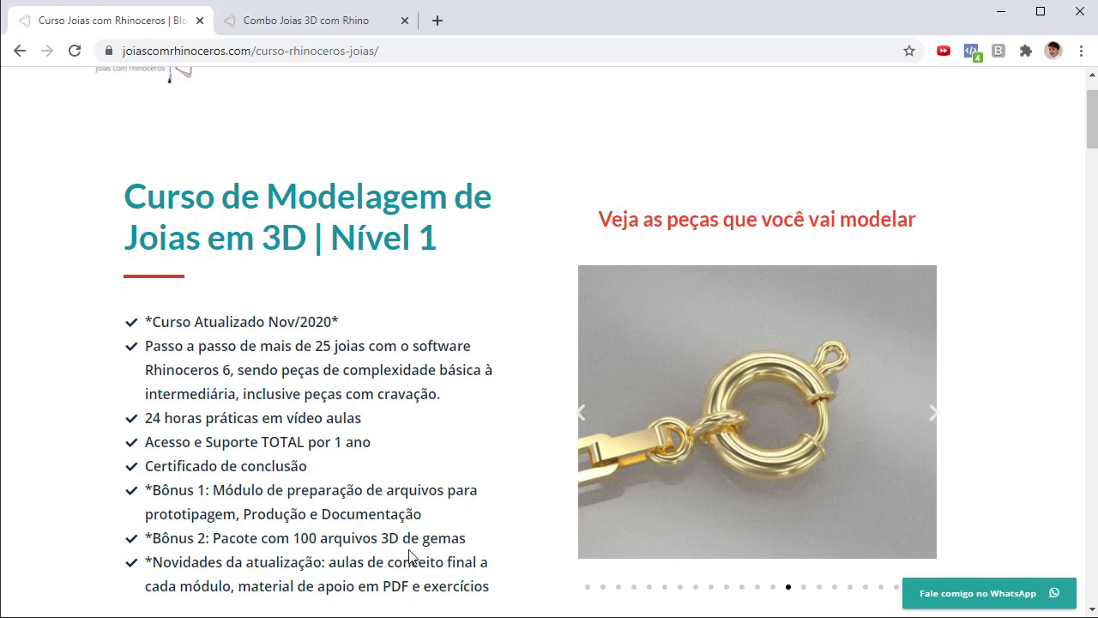
{"action": "scroll", "coordinate": [409, 556], "scroll_direction": "down", "scroll_amount": 5}
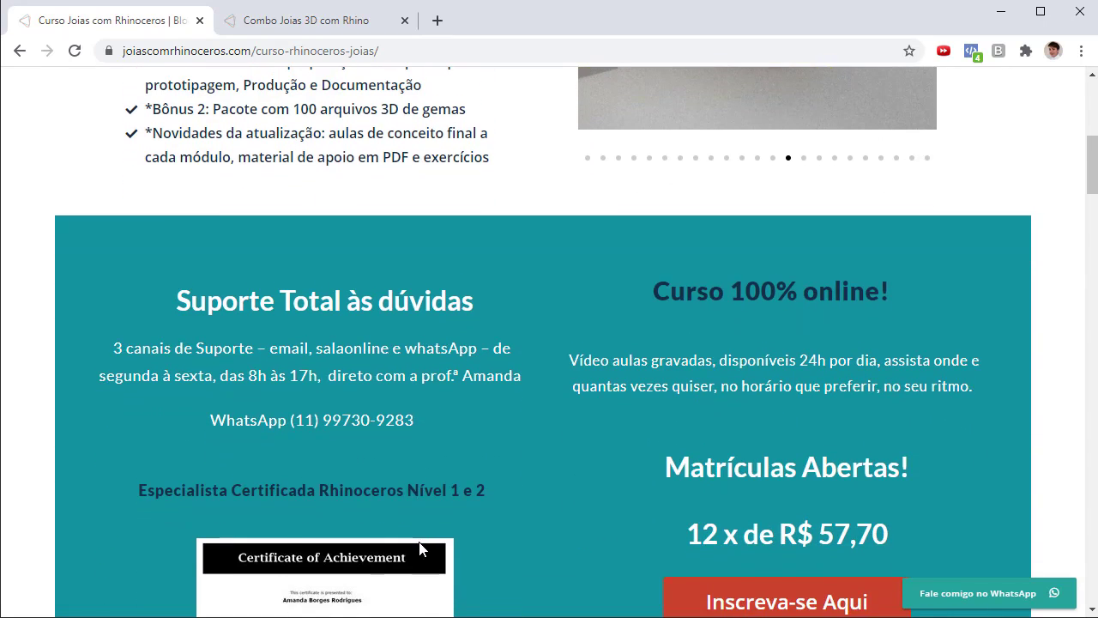
{"action": "scroll", "coordinate": [420, 549], "scroll_direction": "down", "scroll_amount": 3}
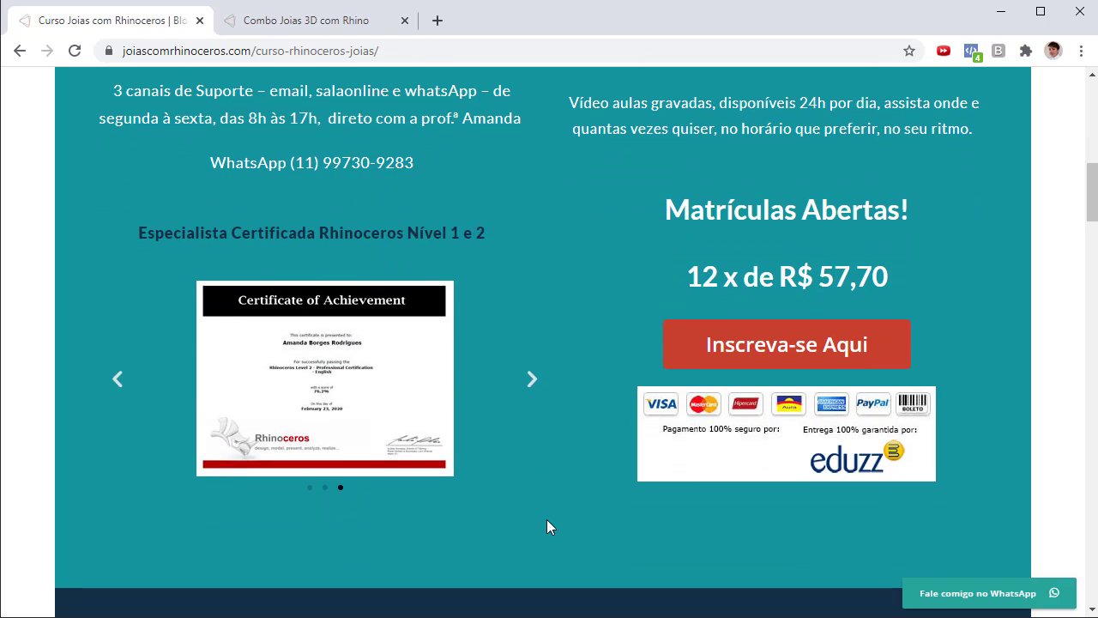
{"action": "scroll", "coordinate": [515, 316], "scroll_direction": "up", "scroll_amount": 1}
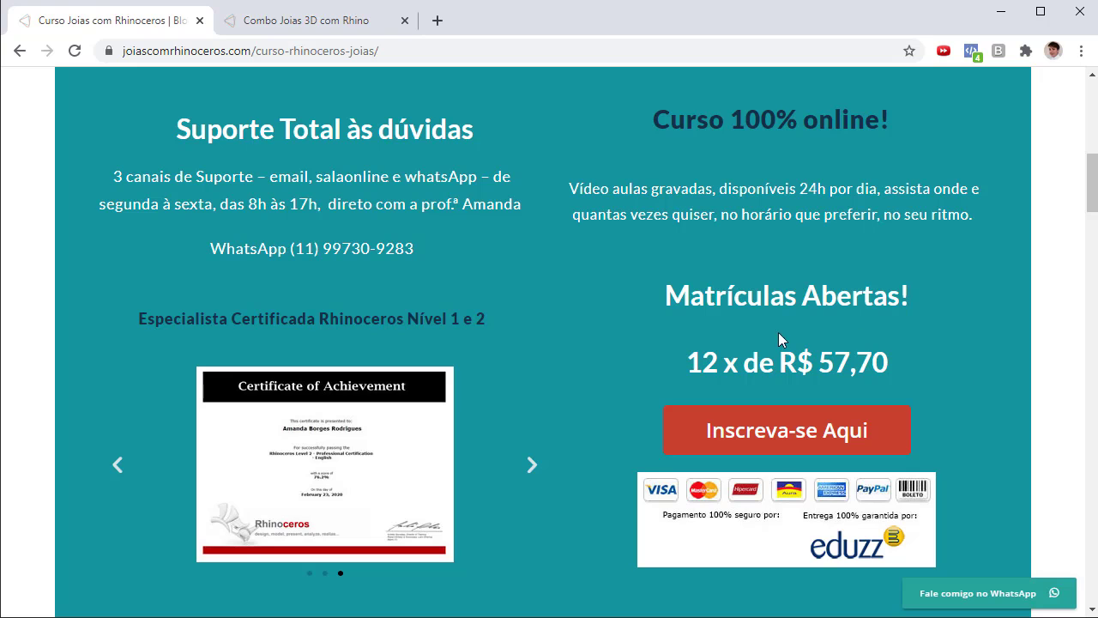
{"action": "scroll", "coordinate": [515, 487], "scroll_direction": "down", "scroll_amount": 1}
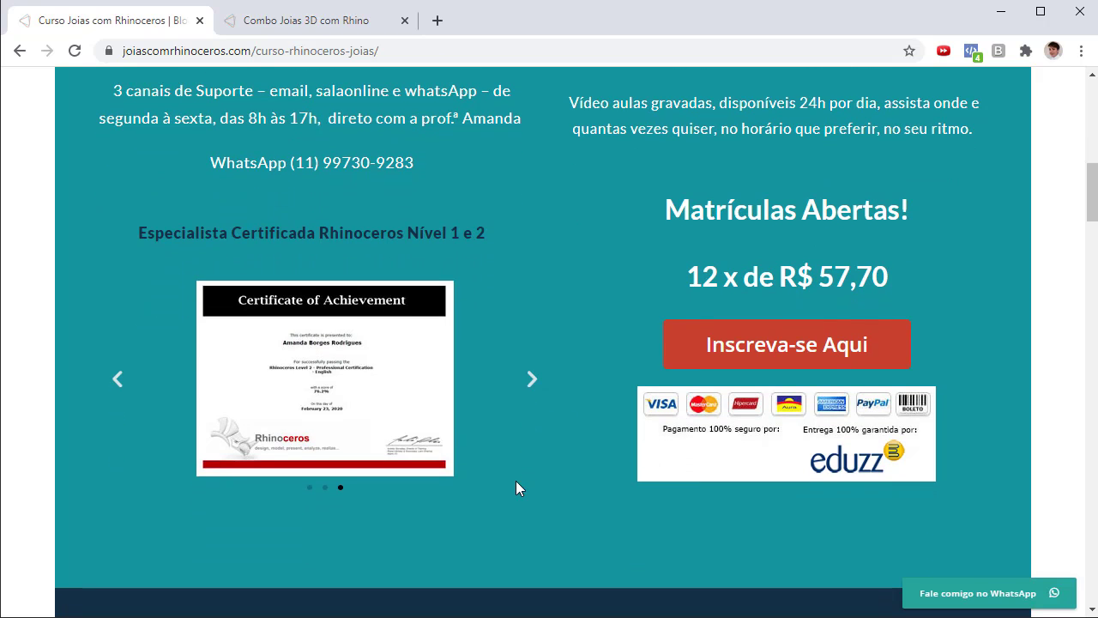
{"action": "scroll", "coordinate": [510, 397], "scroll_direction": "up", "scroll_amount": 3}
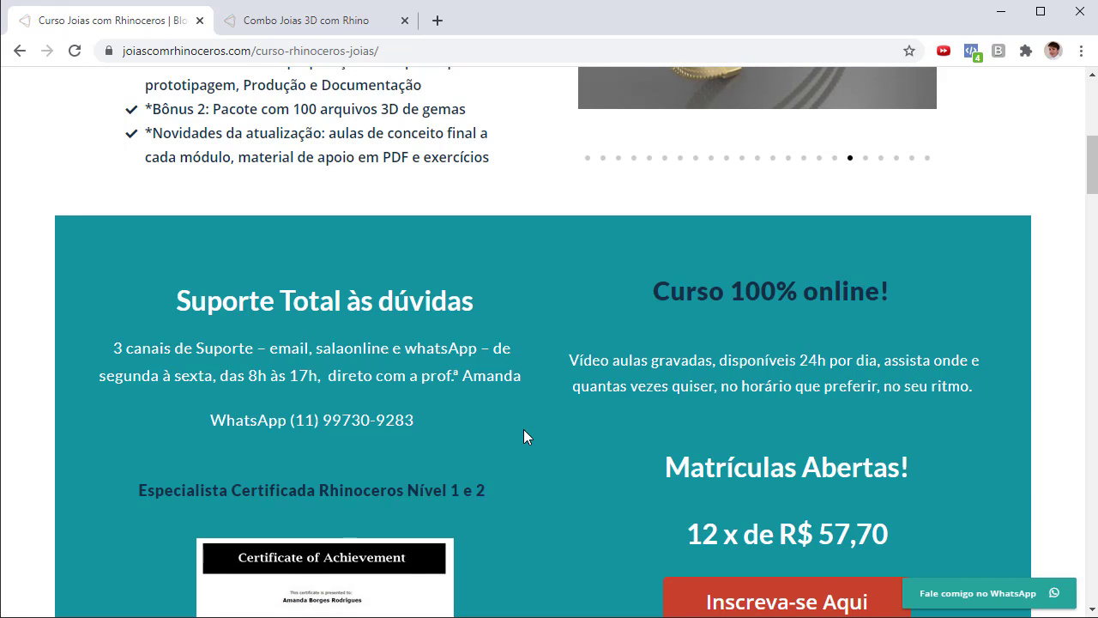
{"action": "scroll", "coordinate": [524, 429], "scroll_direction": "down", "scroll_amount": 8}
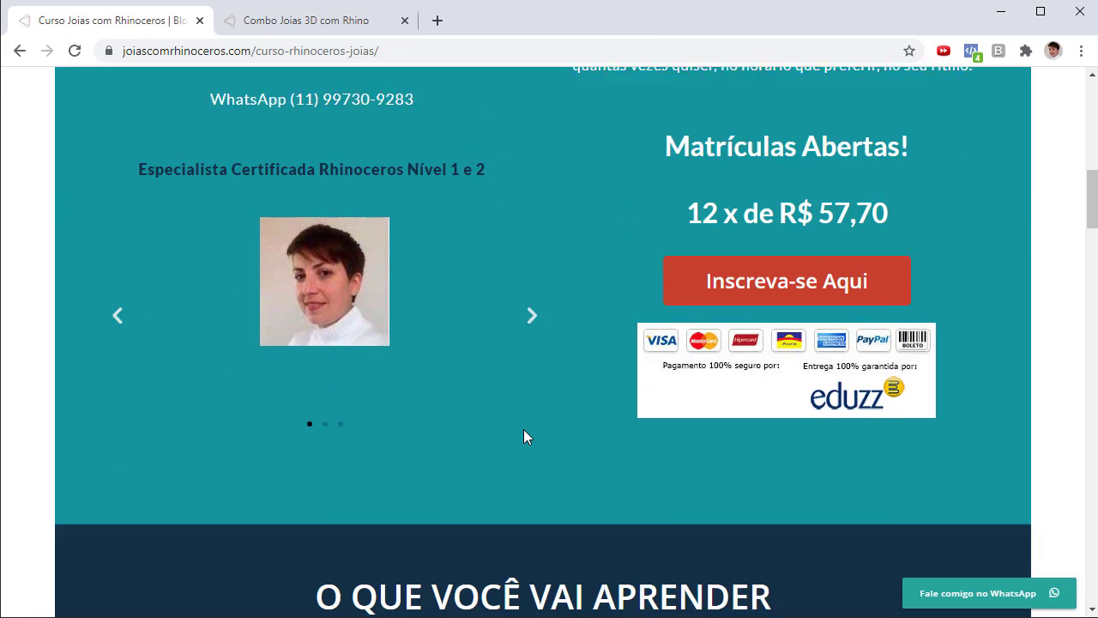
{"action": "scroll", "coordinate": [525, 433], "scroll_direction": "down", "scroll_amount": 4}
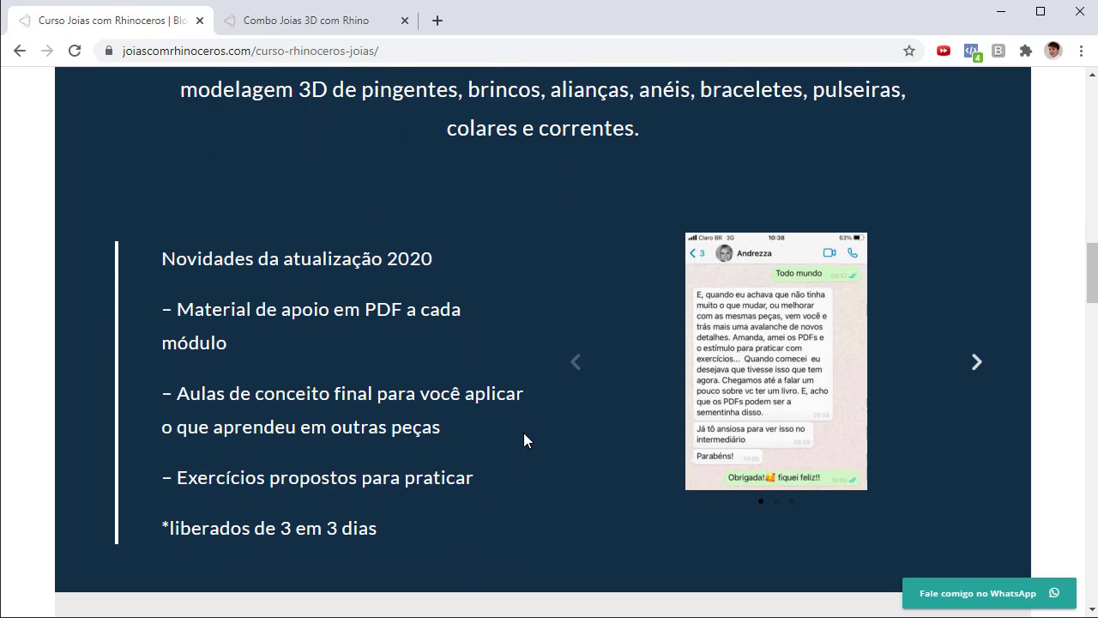
{"action": "scroll", "coordinate": [524, 433], "scroll_direction": "down", "scroll_amount": 5}
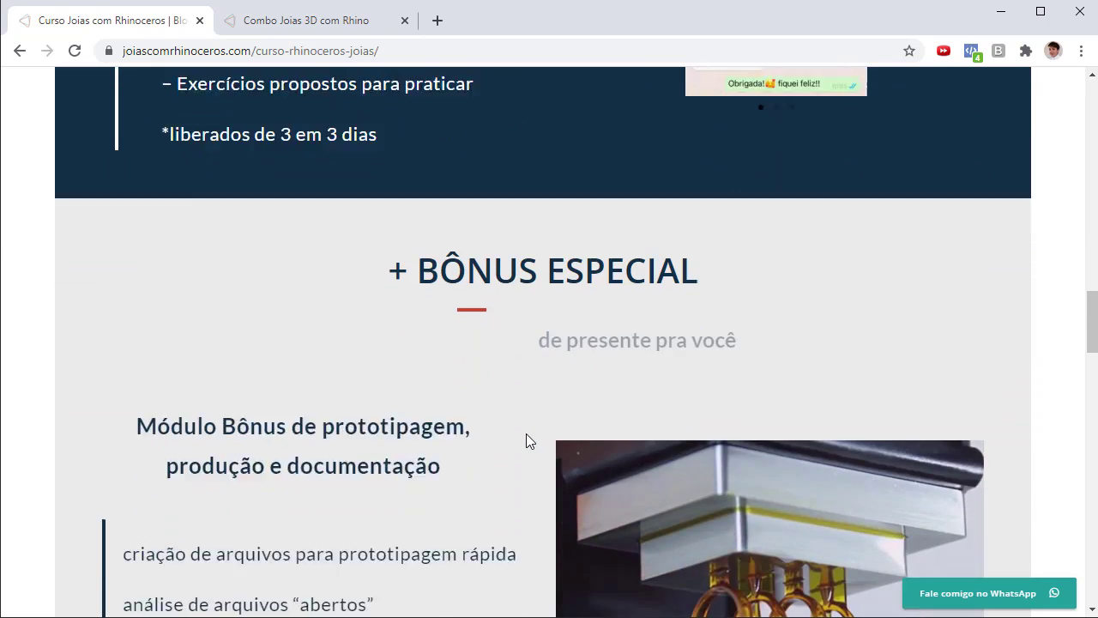
{"action": "scroll", "coordinate": [526, 433], "scroll_direction": "down", "scroll_amount": 2}
{"action": "key", "text": "Home"}
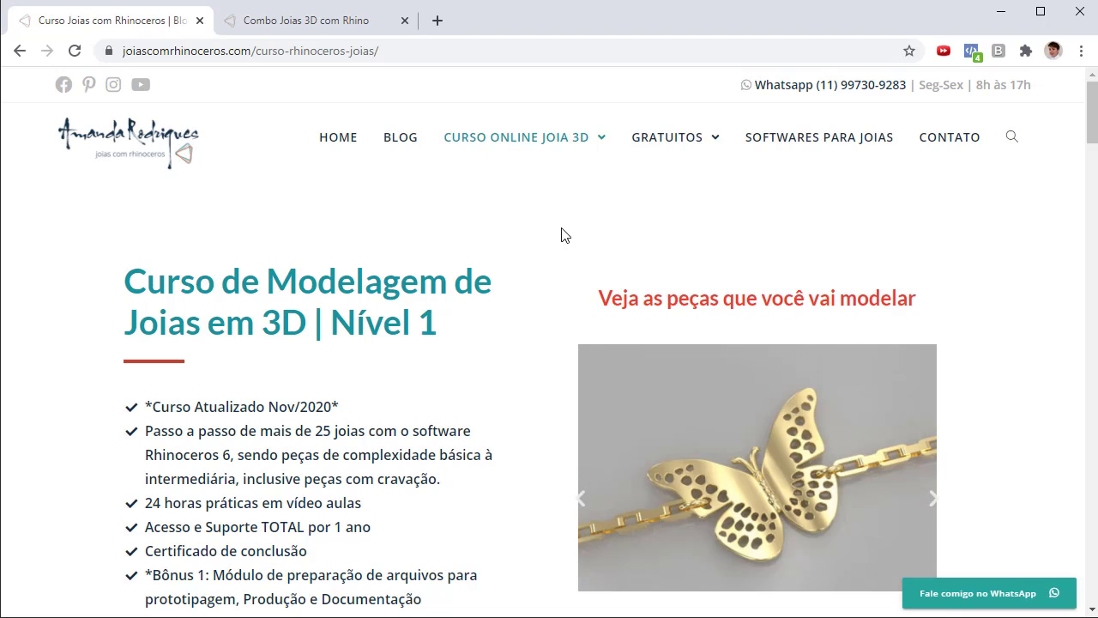
Open the Nível 2 jewelry modeling course page and review its contents, price and gallery of pieces.
{"action": "mouse_move", "coordinate": [592, 148]}
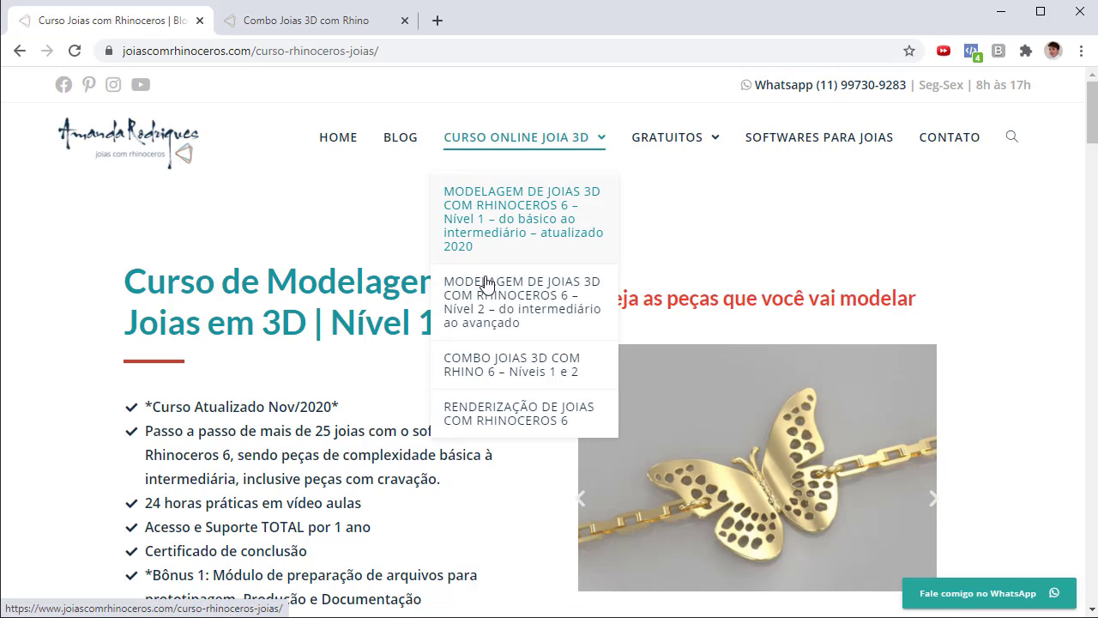
{"action": "left_click", "coordinate": [520, 311]}
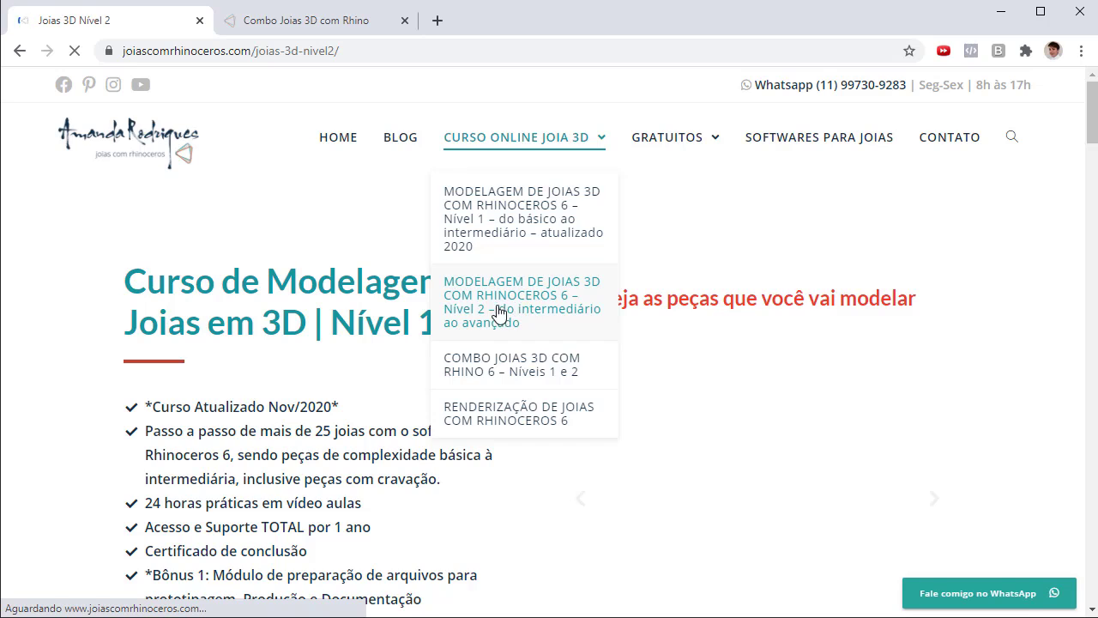
{"action": "scroll", "coordinate": [549, 375], "scroll_direction": "down", "scroll_amount": 1}
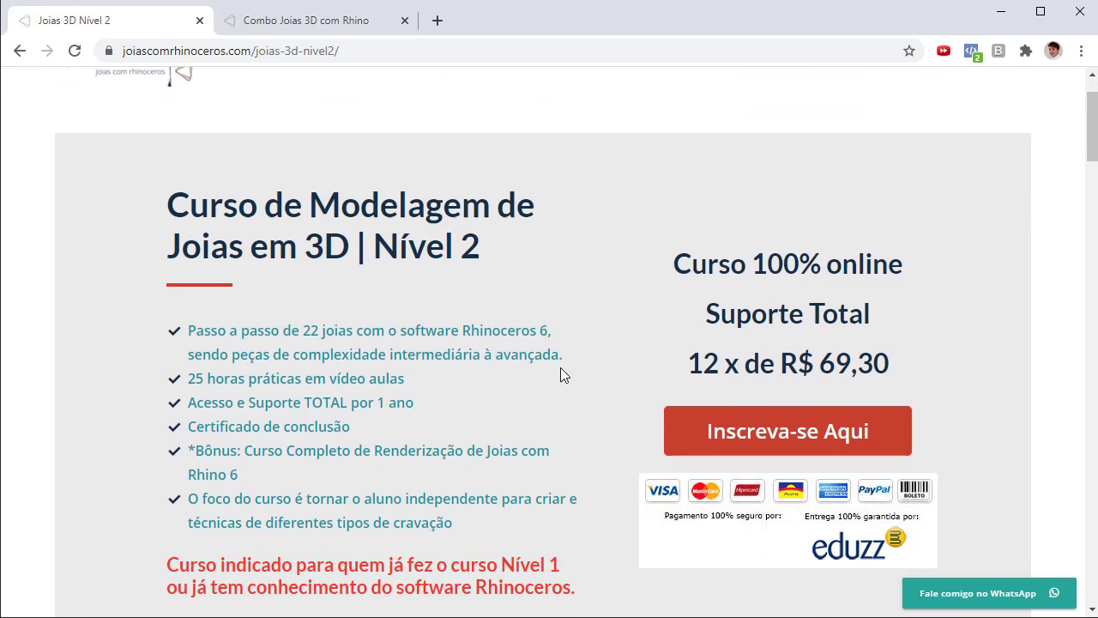
{"action": "scroll", "coordinate": [504, 380], "scroll_direction": "down", "scroll_amount": 2}
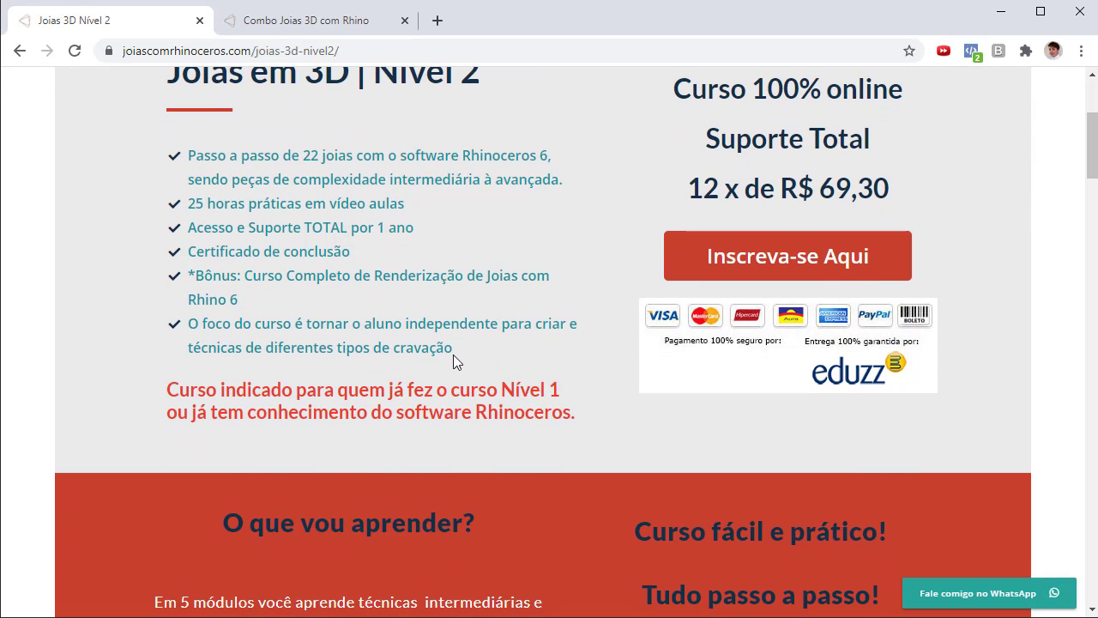
{"action": "scroll", "coordinate": [455, 357], "scroll_direction": "down", "scroll_amount": 2}
{"action": "scroll", "coordinate": [486, 377], "scroll_direction": "down", "scroll_amount": 5}
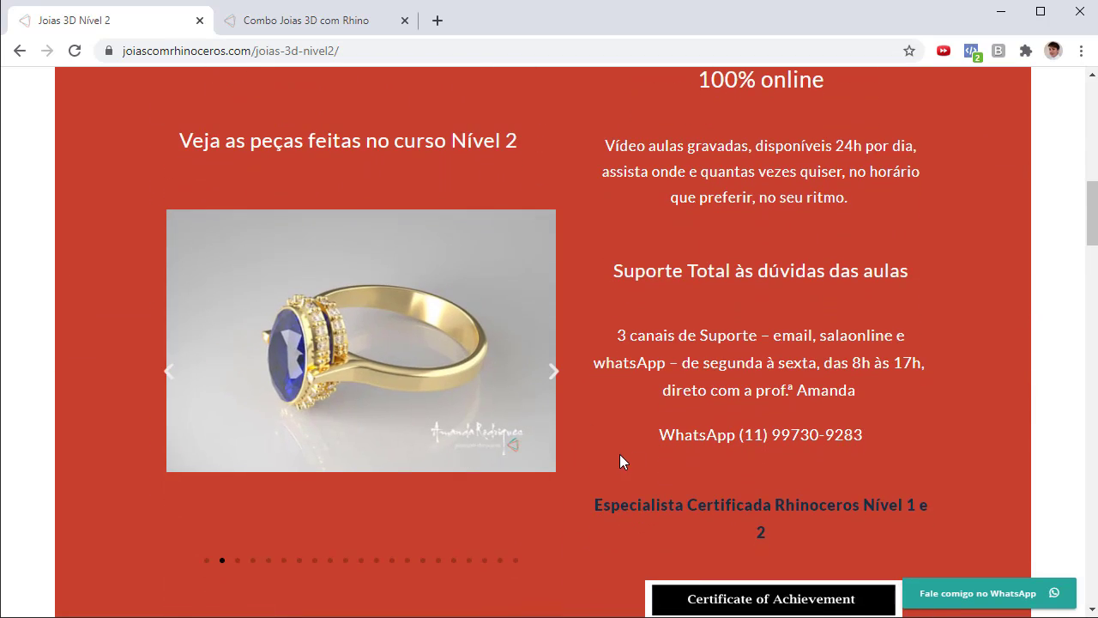
{"action": "scroll", "coordinate": [619, 454], "scroll_direction": "up", "scroll_amount": 10}
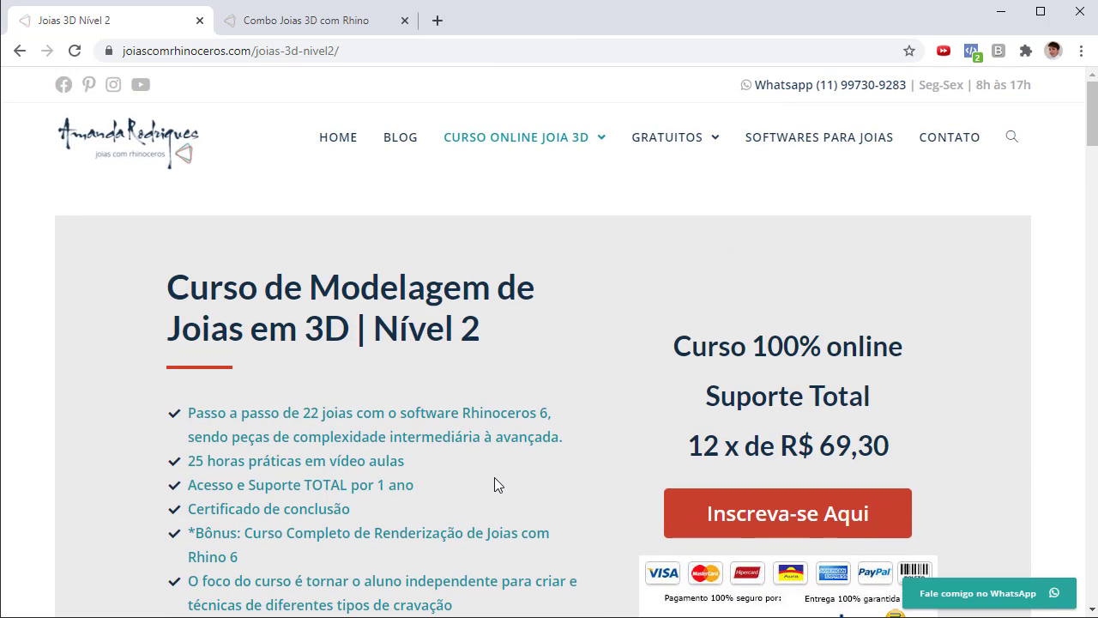
Switch to the already open Combo Joias 3D page and review its introduction, enrollment offer and Nível 1 content.
{"action": "mouse_move", "coordinate": [521, 140]}
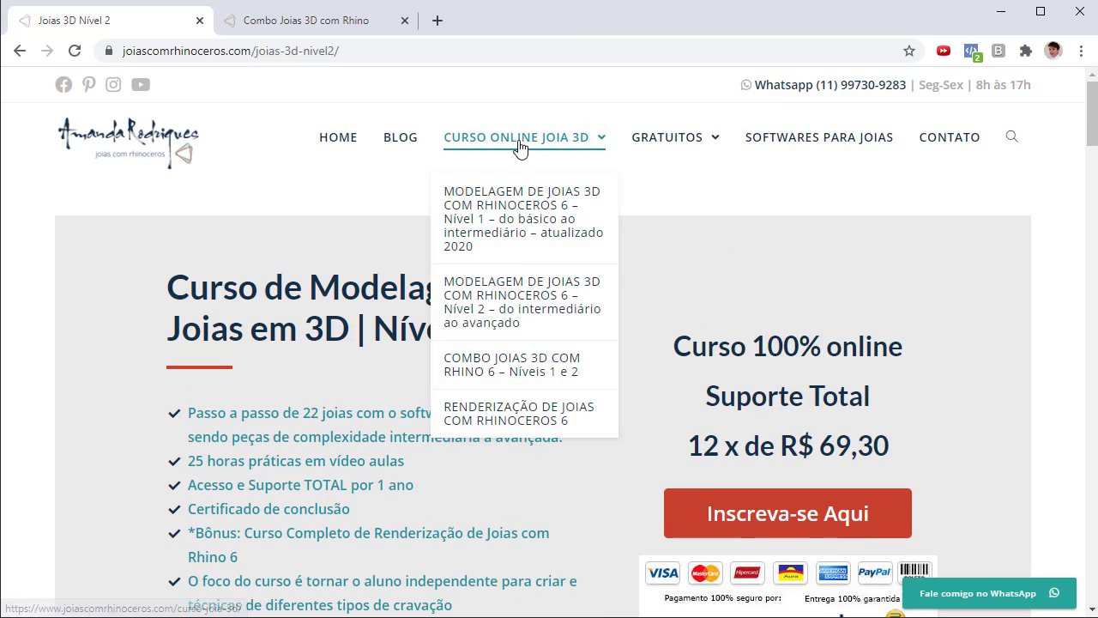
{"action": "left_click", "coordinate": [296, 21]}
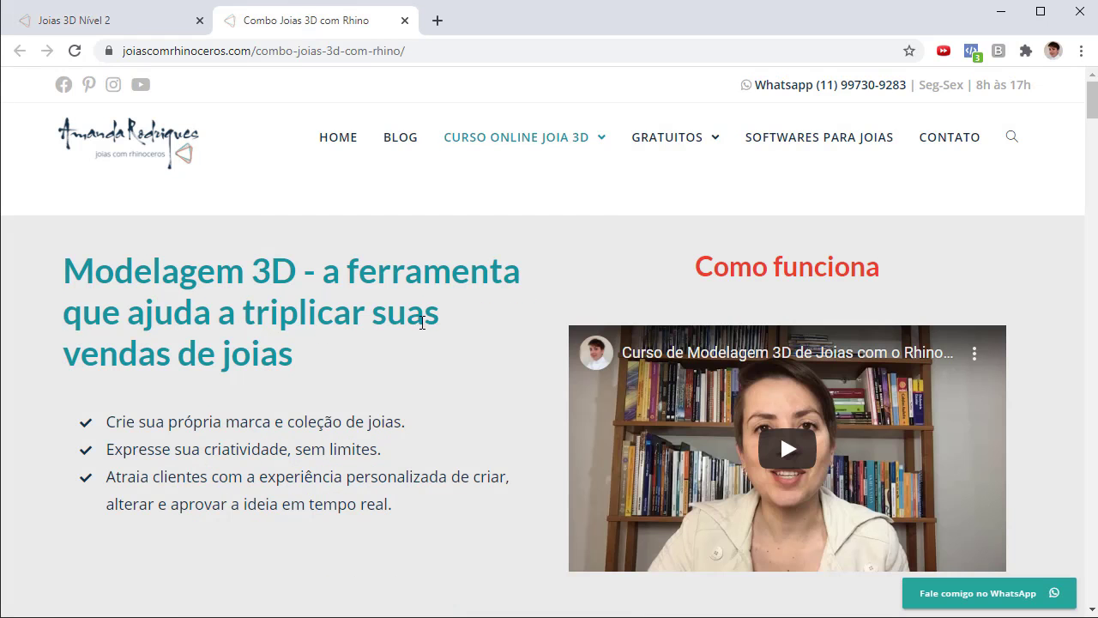
{"action": "scroll", "coordinate": [435, 326], "scroll_direction": "down", "scroll_amount": 3}
{"action": "scroll", "coordinate": [435, 322], "scroll_direction": "down", "scroll_amount": 6}
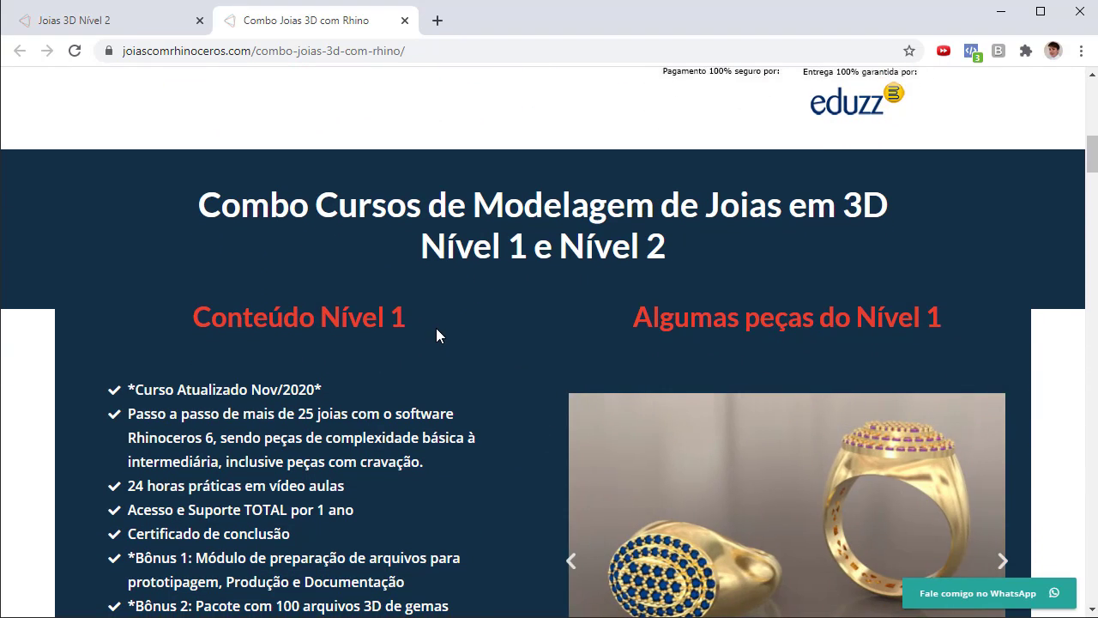
{"action": "scroll", "coordinate": [434, 346], "scroll_direction": "up", "scroll_amount": 2}
{"action": "scroll", "coordinate": [442, 352], "scroll_direction": "up", "scroll_amount": 6}
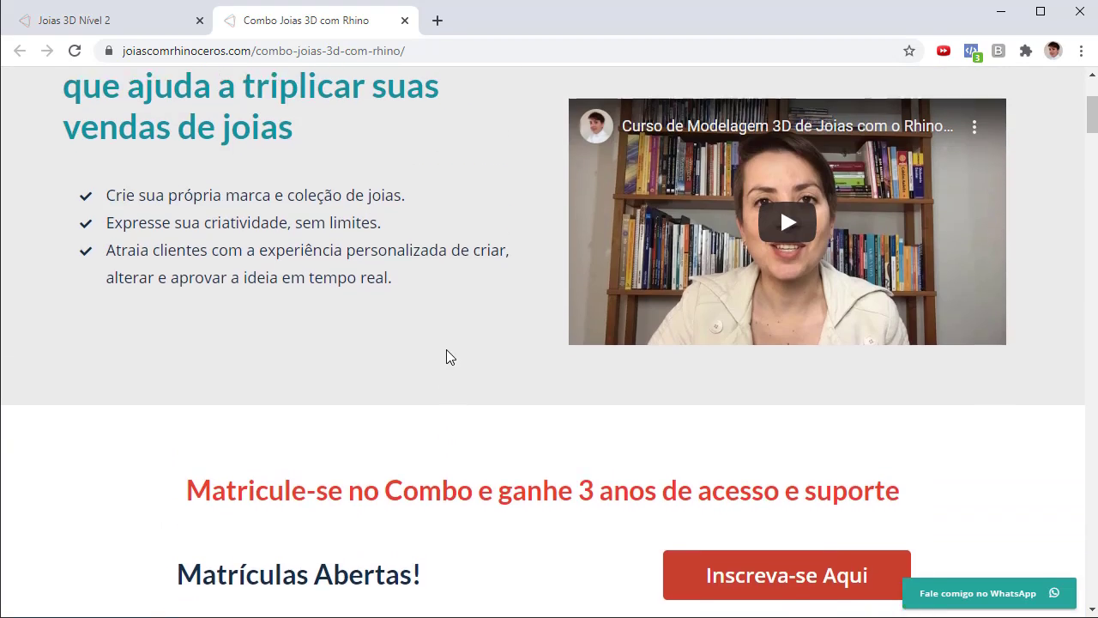
{"action": "scroll", "coordinate": [614, 556], "scroll_direction": "down", "scroll_amount": 1}
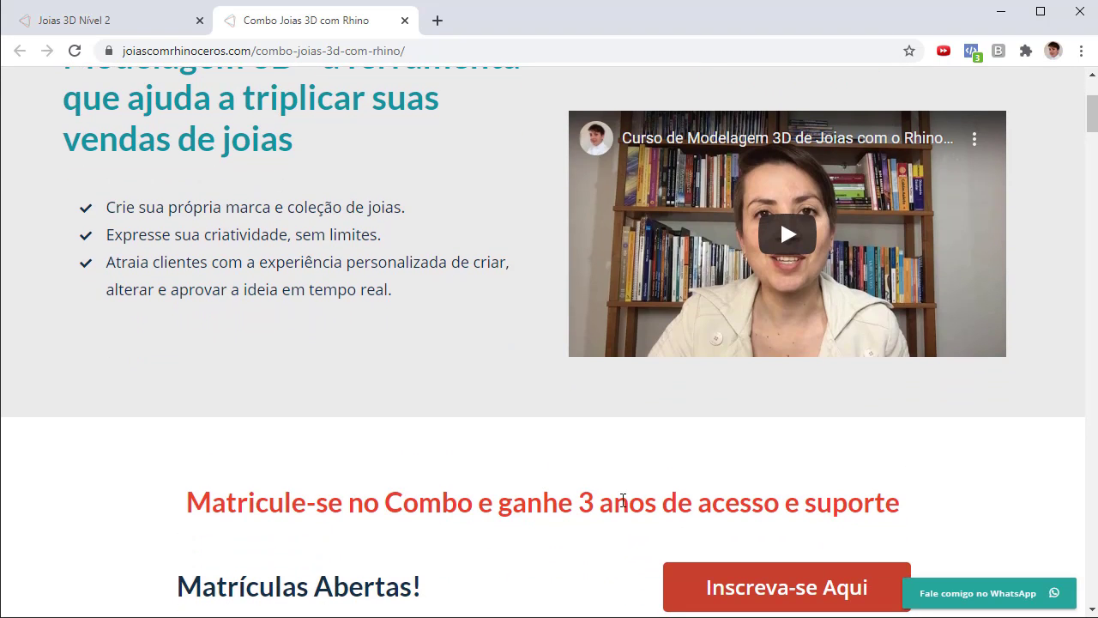
{"action": "scroll", "coordinate": [385, 394], "scroll_direction": "up", "scroll_amount": 3}
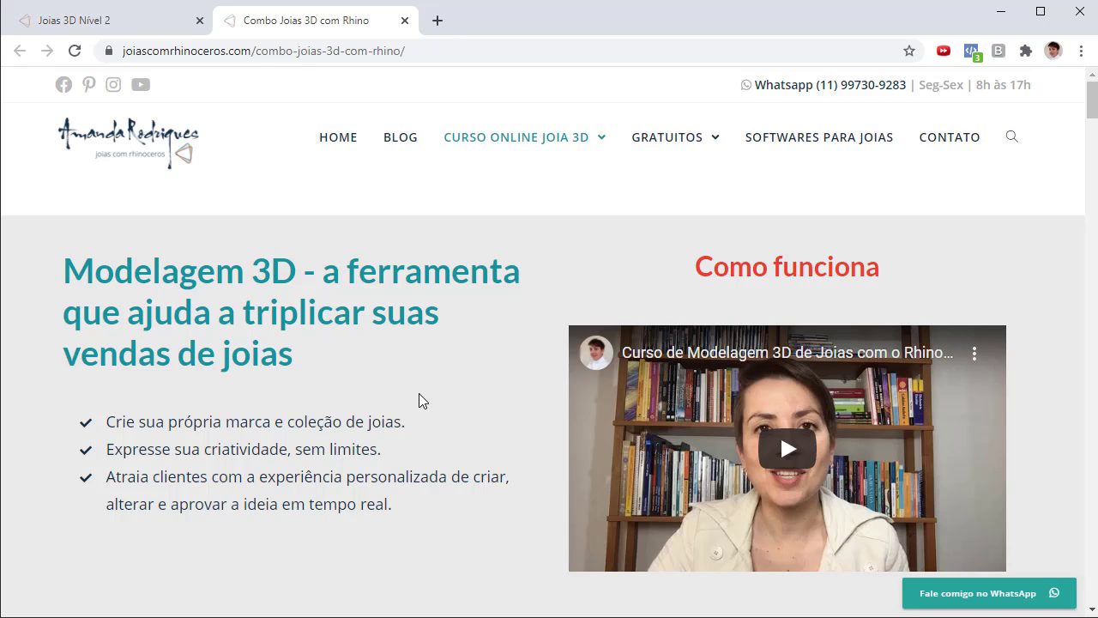
Switch to Panther and create a signet ring using gallery model 002.
{"action": "left_click", "coordinate": [1000, 12]}
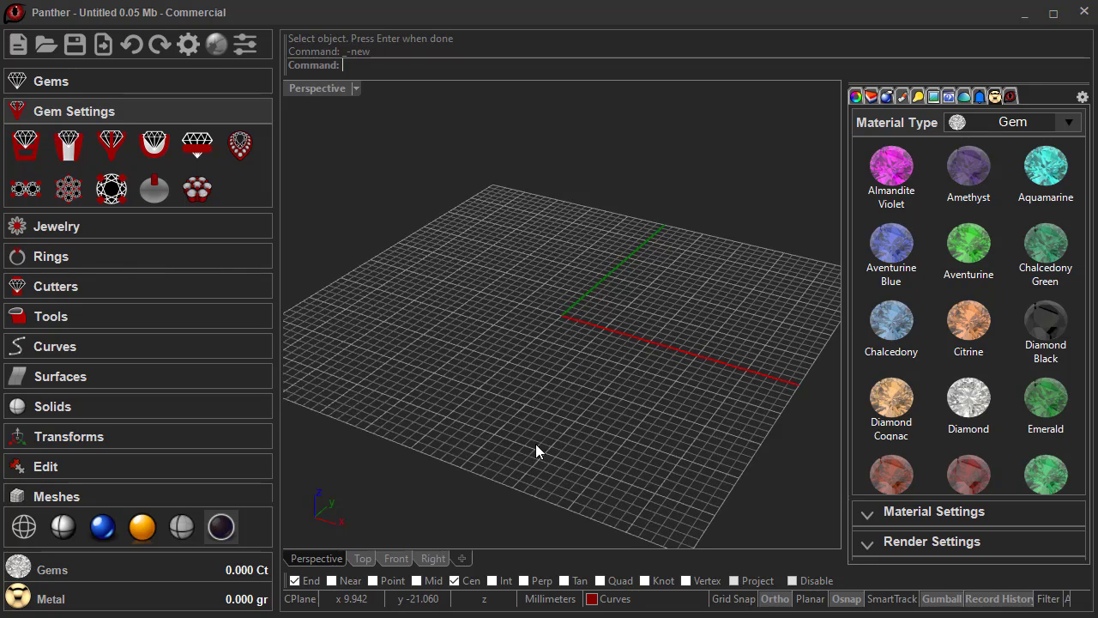
{"action": "left_click", "coordinate": [46, 256]}
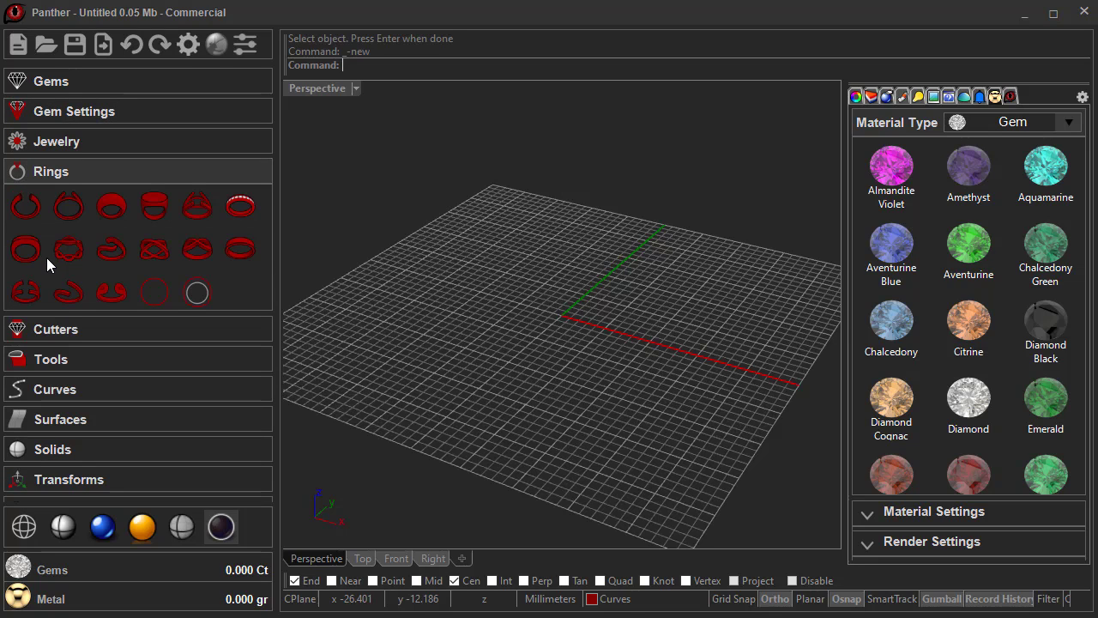
{"action": "left_click", "coordinate": [151, 209]}
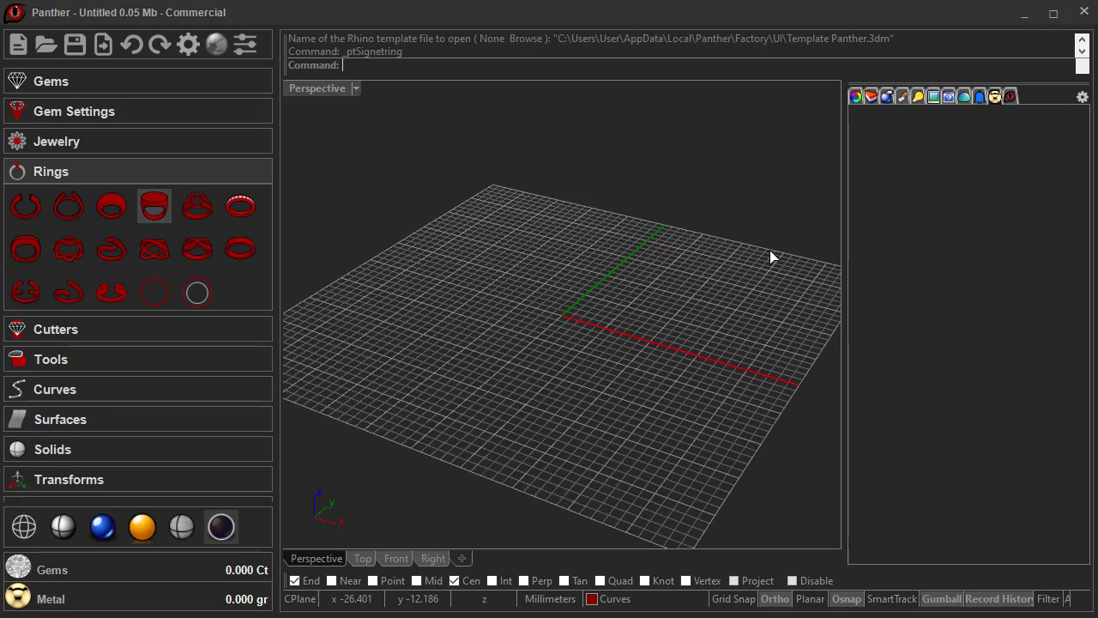
{"action": "left_click", "coordinate": [983, 331]}
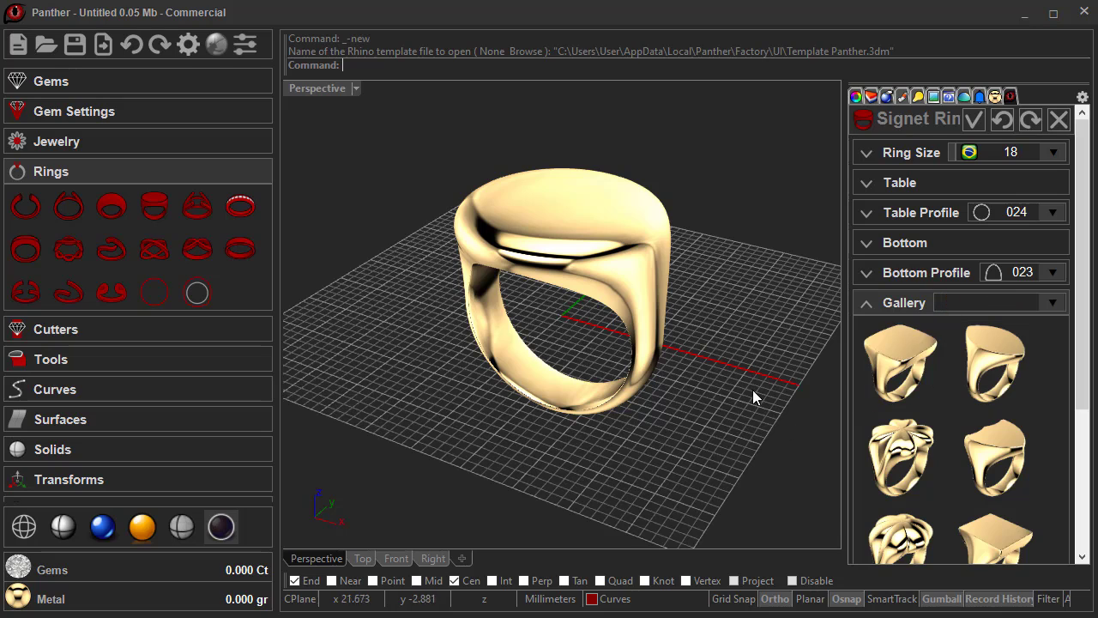
{"action": "left_click", "coordinate": [991, 343]}
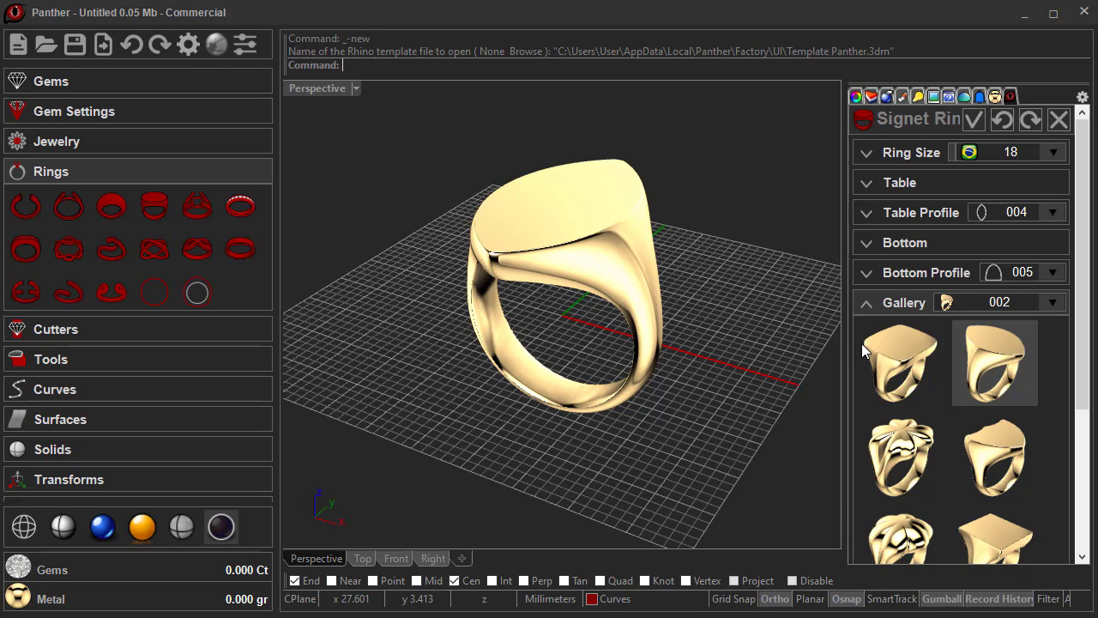
{"action": "left_click", "coordinate": [970, 121]}
{"action": "left_click", "coordinate": [809, 221]}
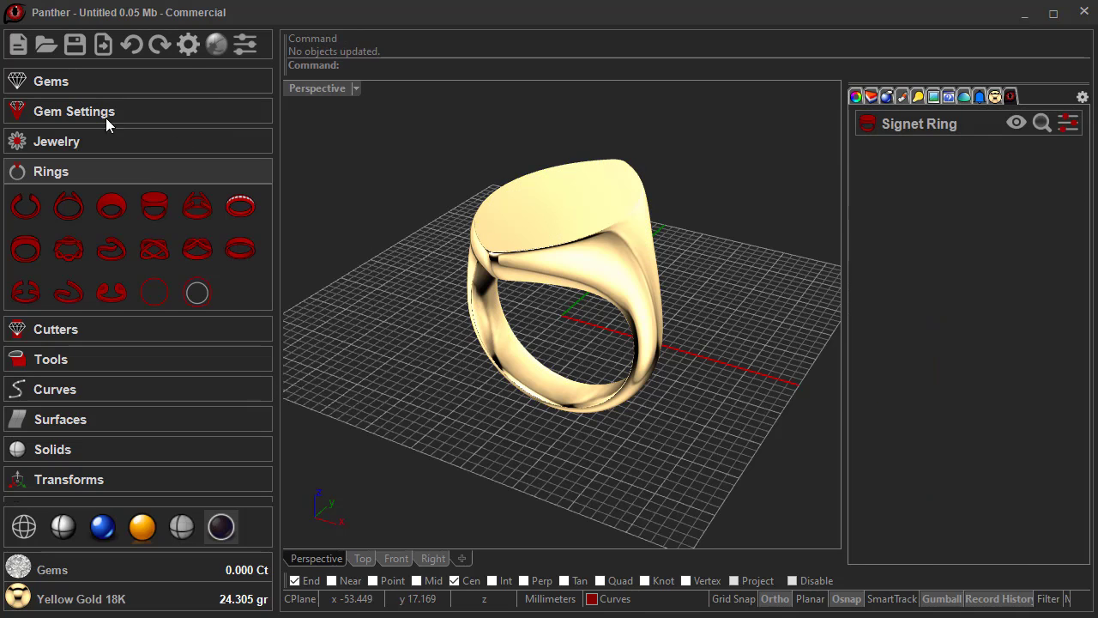
Start a Pave on the signet ring, selecting the ring as the object that receives the gems.
{"action": "left_click", "coordinate": [49, 82]}
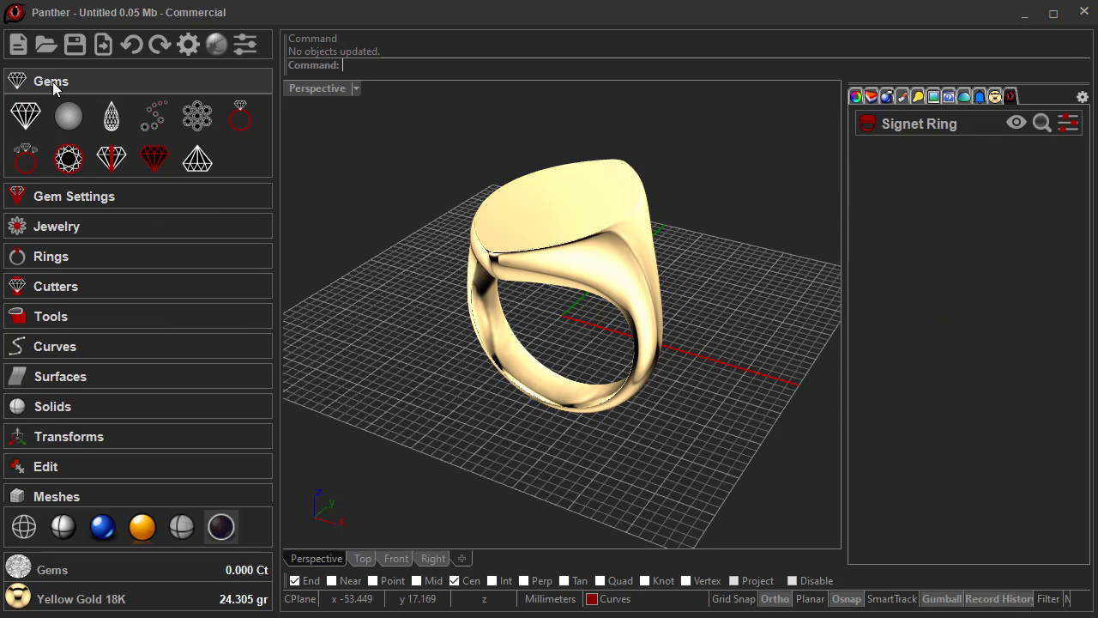
{"action": "left_click", "coordinate": [196, 115]}
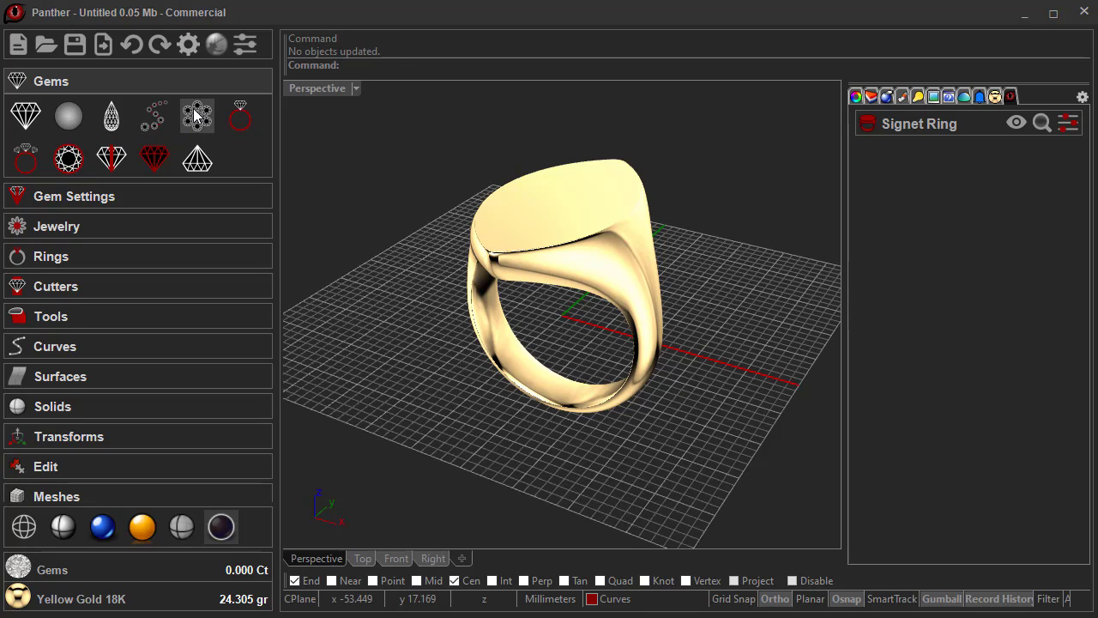
{"action": "left_click", "coordinate": [881, 182]}
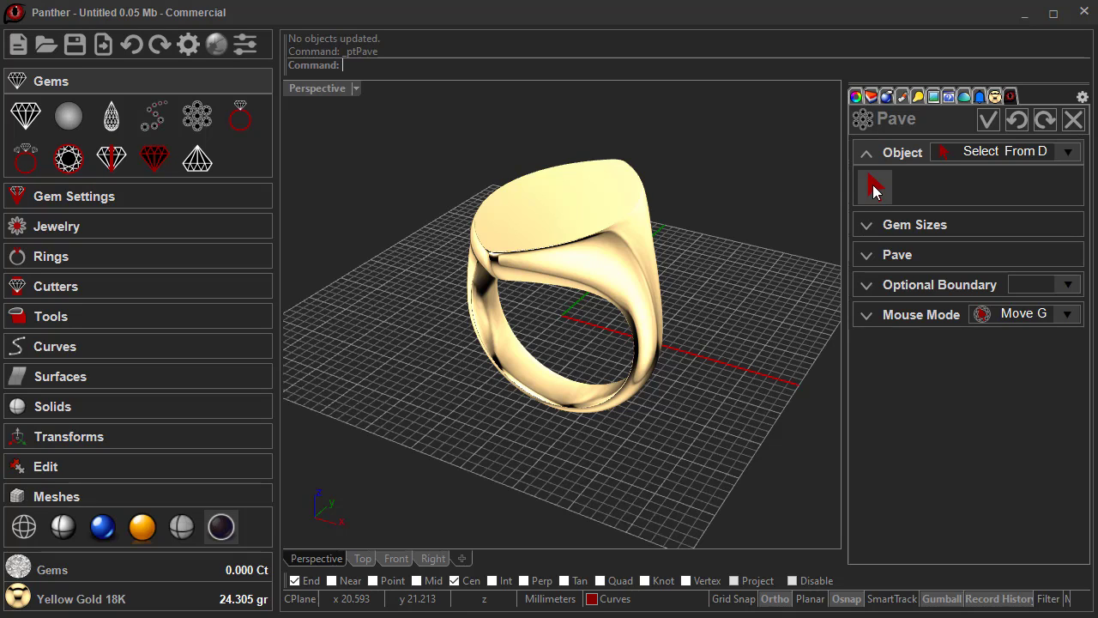
{"action": "left_click", "coordinate": [875, 189]}
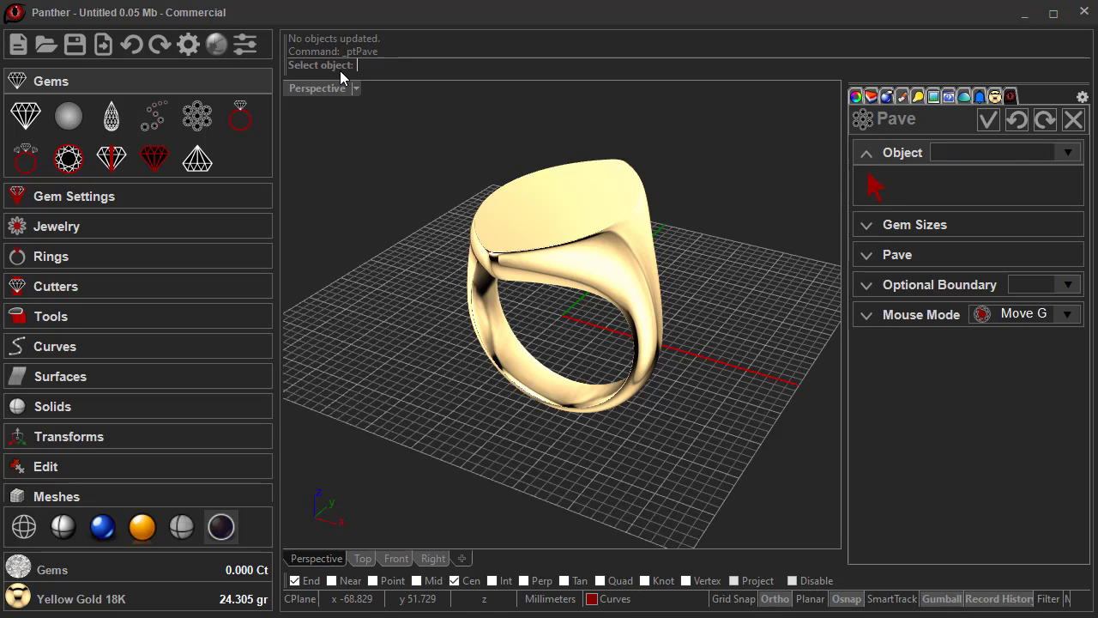
{"action": "left_click", "coordinate": [542, 221]}
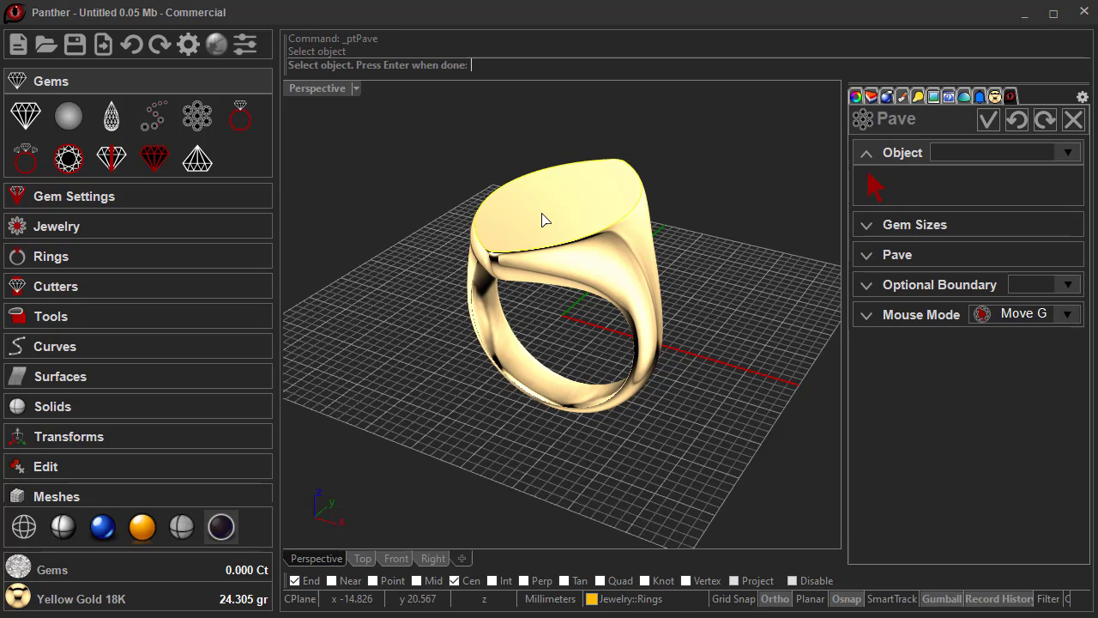
{"action": "key", "text": "Return"}
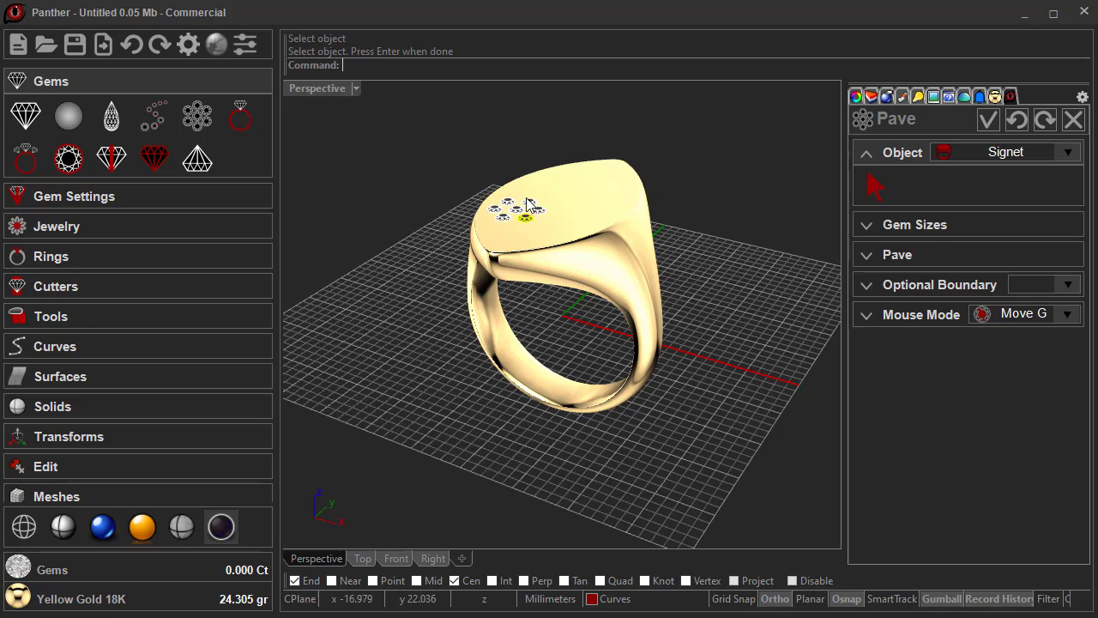
Set the pave's maximum gem size to 1.60.
{"action": "scroll", "coordinate": [536, 219], "scroll_direction": "up", "scroll_amount": 3}
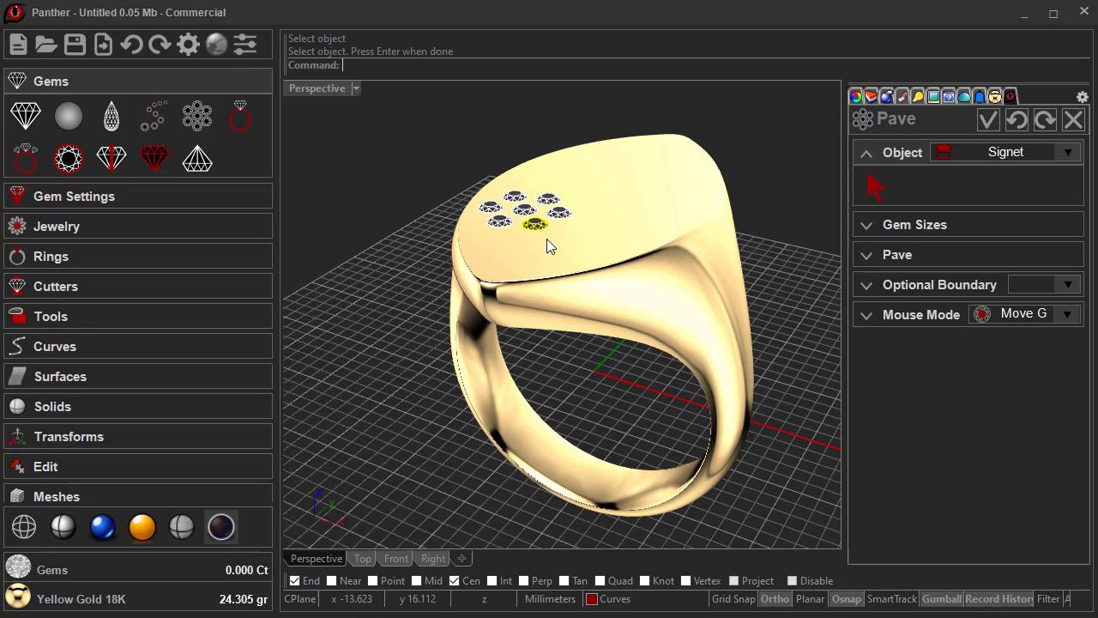
{"action": "scroll", "coordinate": [547, 241], "scroll_direction": "up", "scroll_amount": 4}
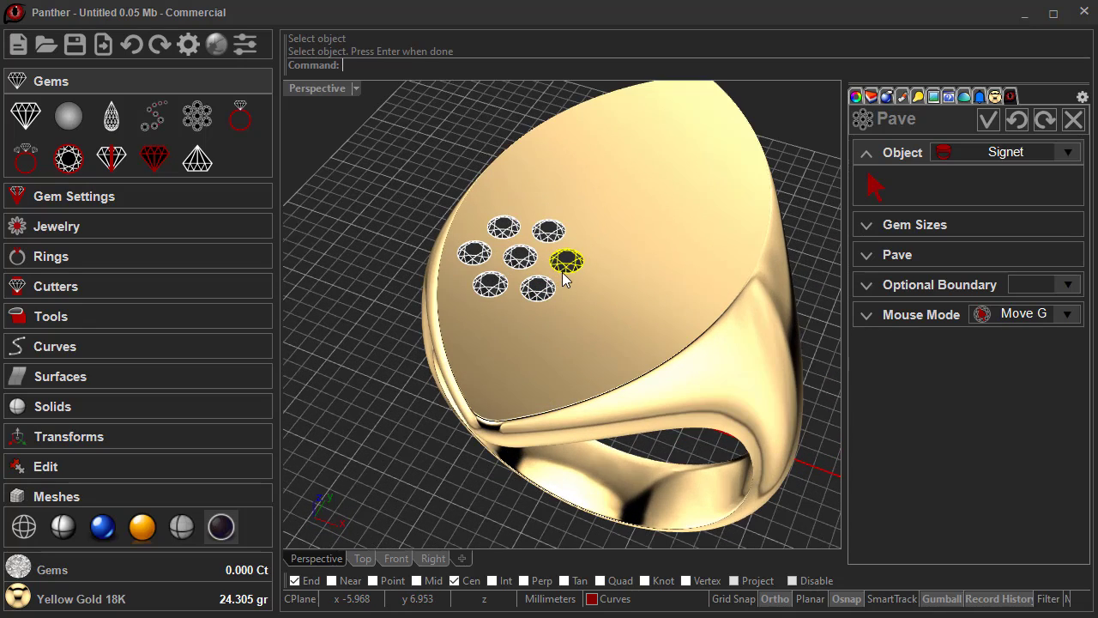
{"action": "left_click", "coordinate": [560, 272]}
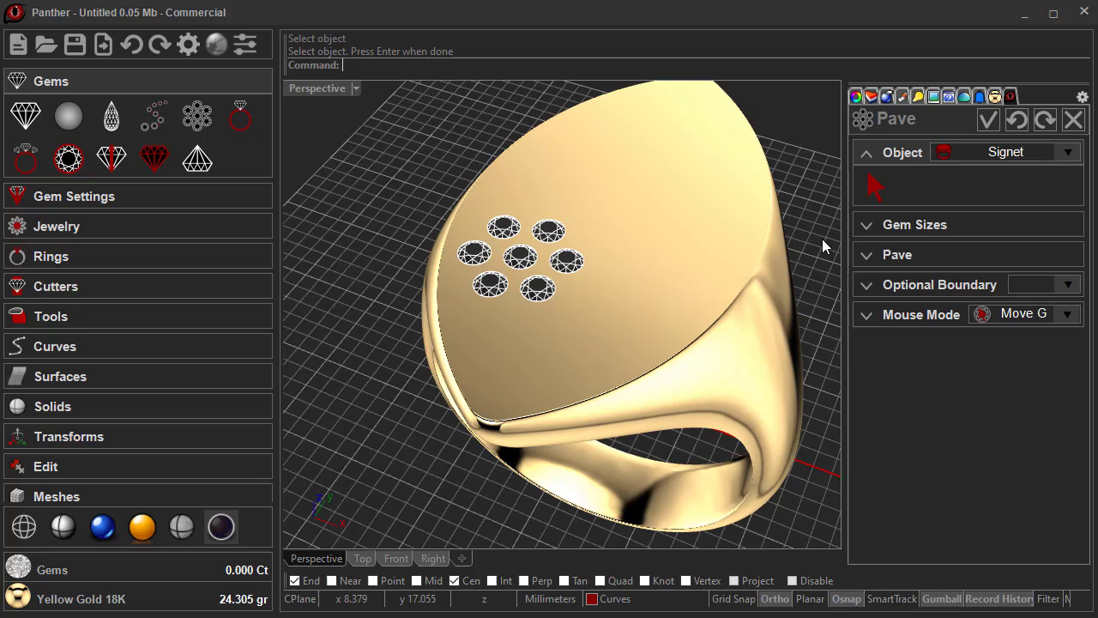
{"action": "left_click", "coordinate": [867, 226]}
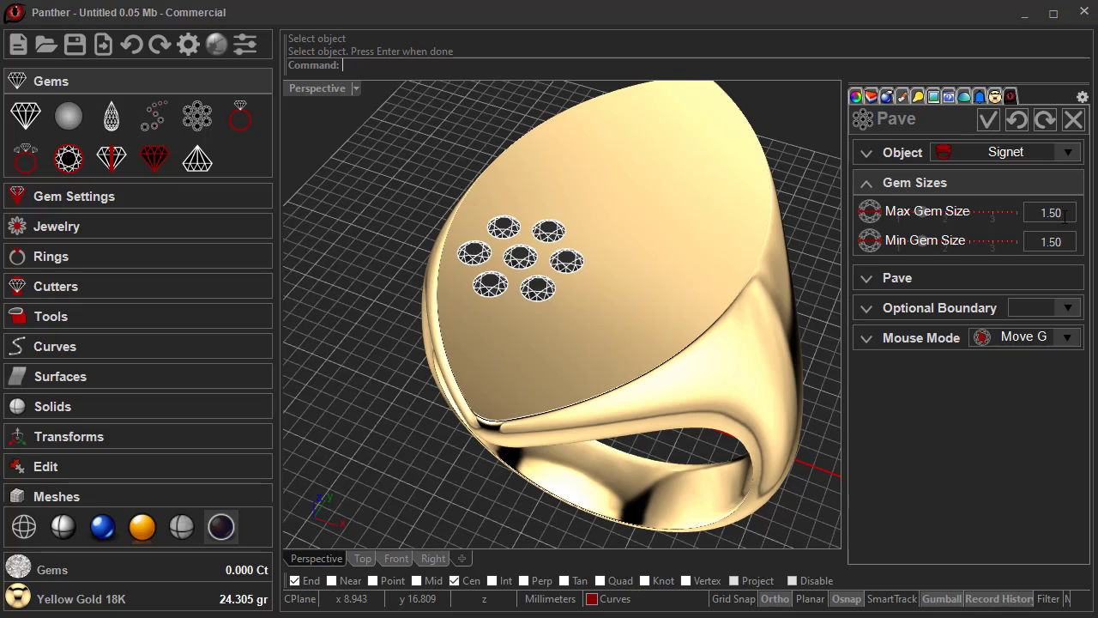
{"action": "left_click", "coordinate": [1069, 215]}
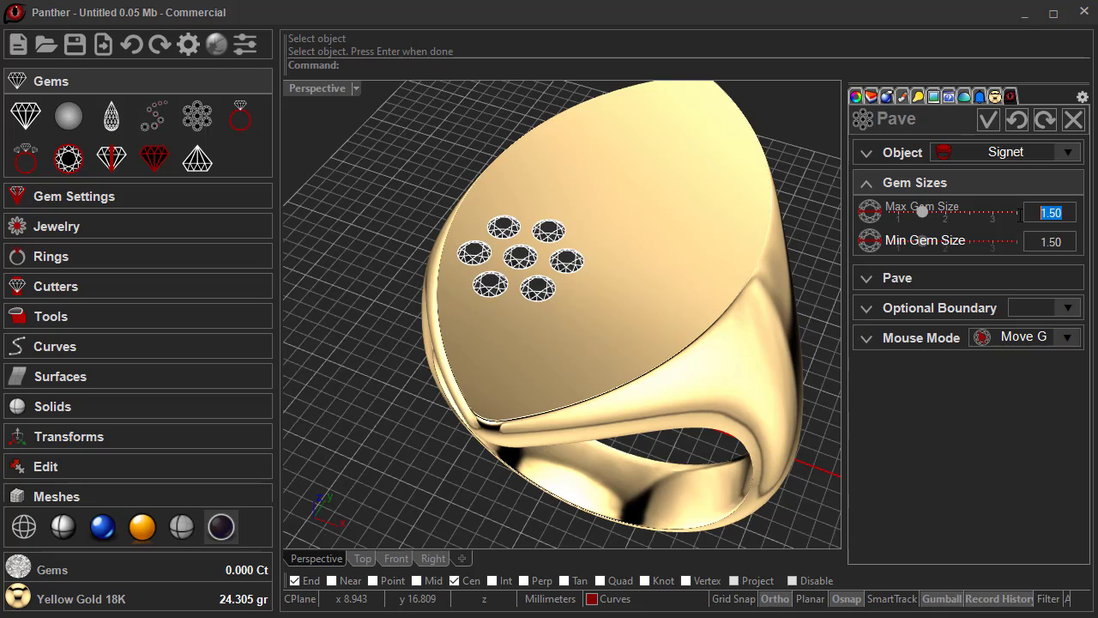
{"action": "type", "text": "1"}
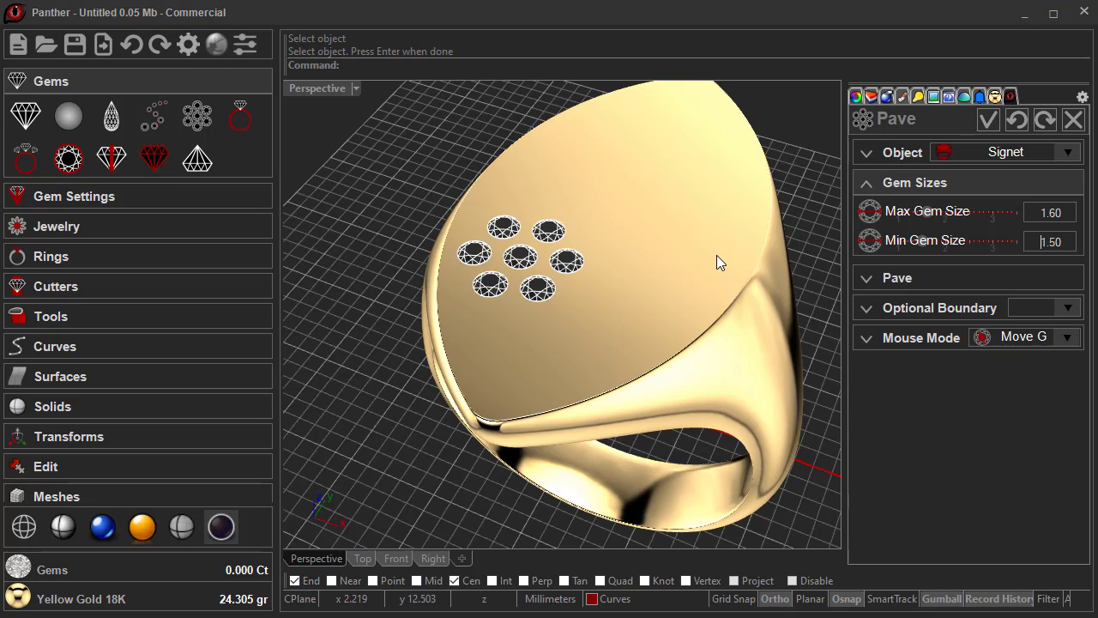
Fill the signet's top face by raising the number of gems to 99, and reduce the number to 75.
{"action": "left_click", "coordinate": [868, 278]}
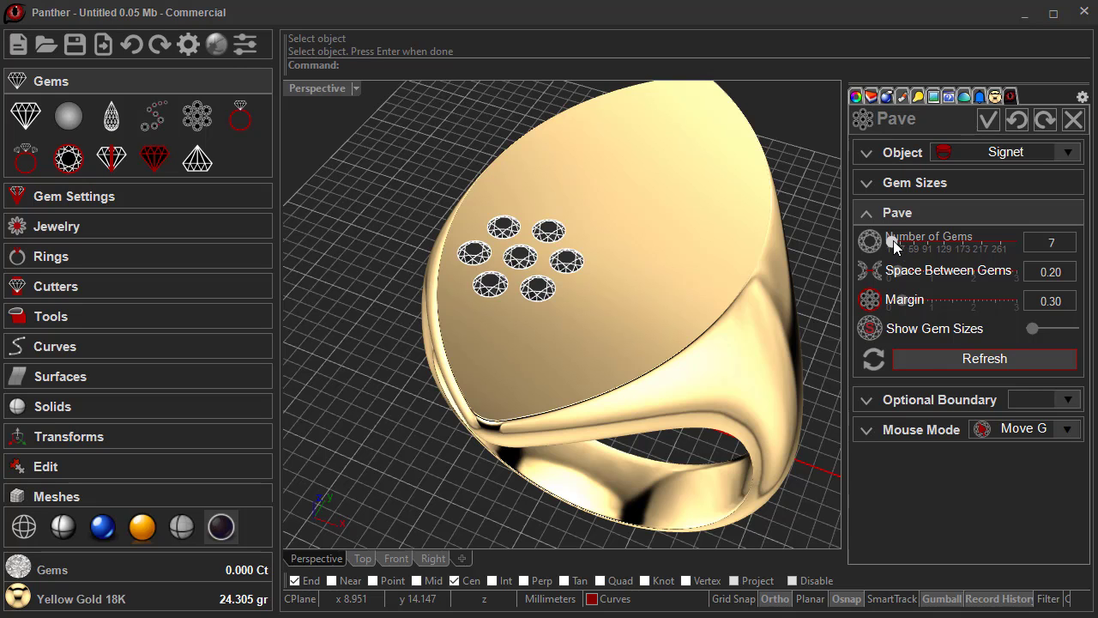
{"action": "left_click_drag", "start_coordinate": [893, 240], "coordinate": [929, 242]}
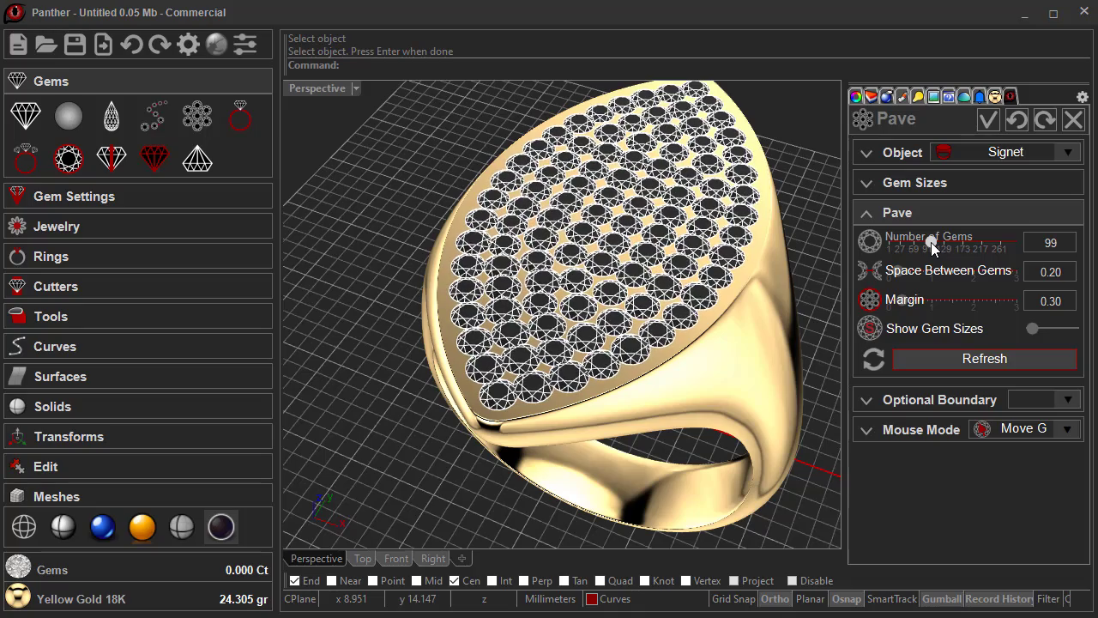
{"action": "scroll", "coordinate": [487, 336], "scroll_direction": "up", "scroll_amount": 5}
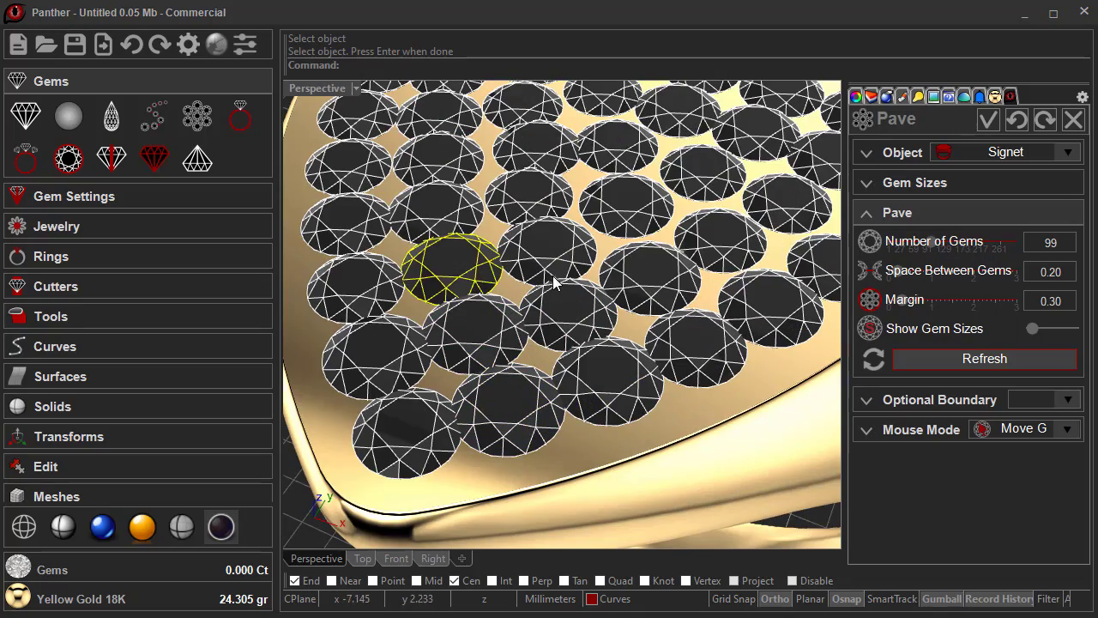
{"action": "left_click_drag", "start_coordinate": [928, 242], "coordinate": [921, 246]}
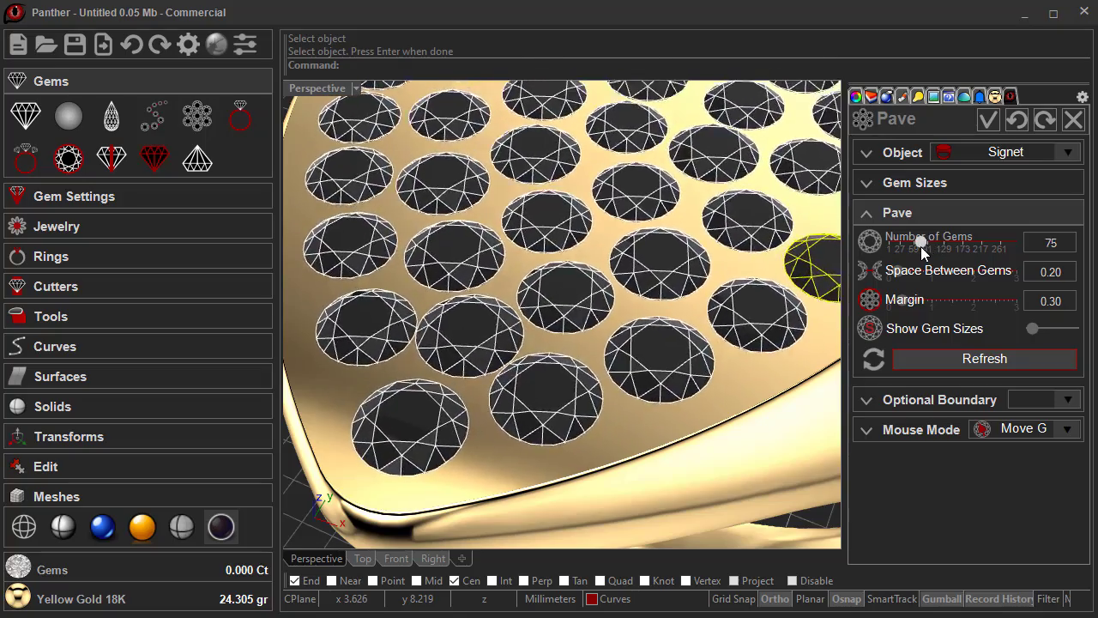
{"action": "scroll", "coordinate": [611, 354], "scroll_direction": "down", "scroll_amount": 5}
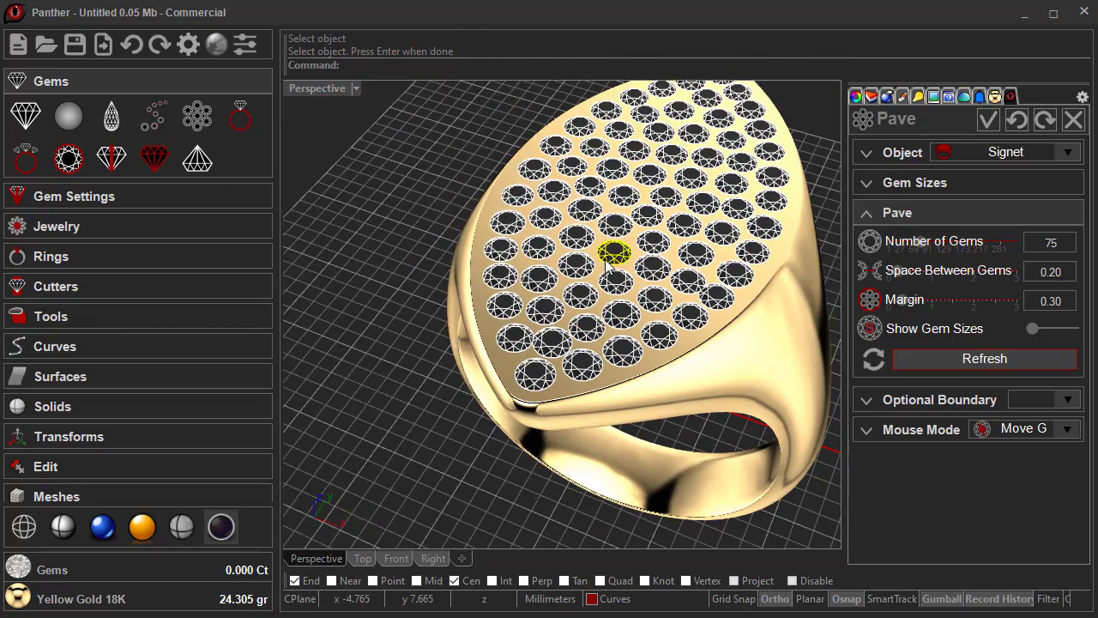
Examine the pave from above, checking the gaps and overlaps between gems across the whole signet face.
{"action": "left_click", "coordinate": [363, 559]}
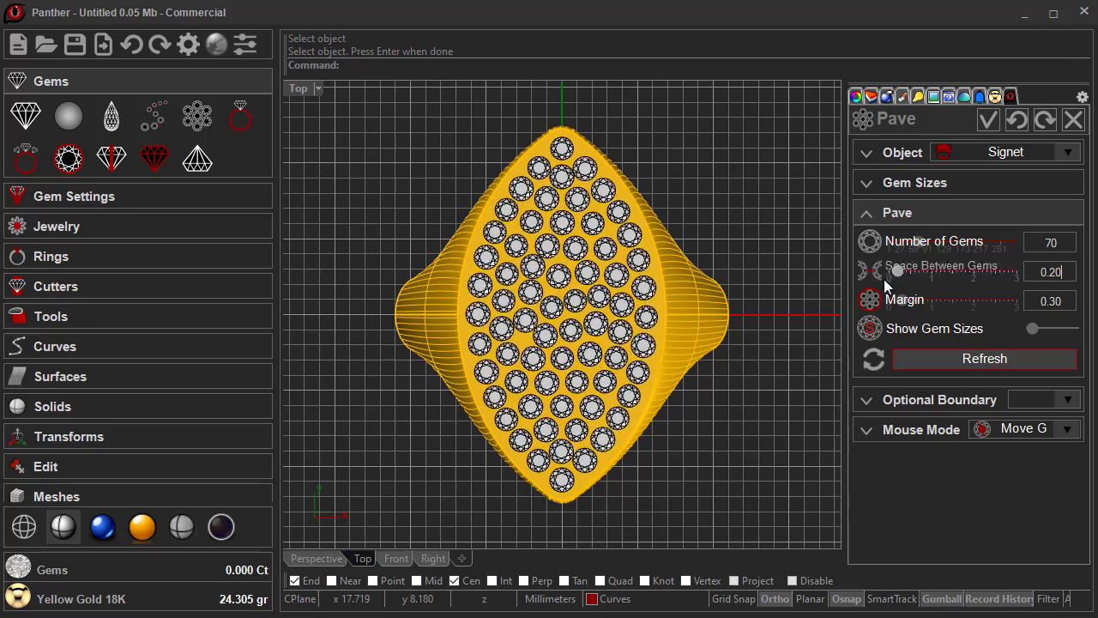
{"action": "scroll", "coordinate": [578, 155], "scroll_direction": "up", "scroll_amount": 2}
{"action": "scroll", "coordinate": [581, 153], "scroll_direction": "up", "scroll_amount": 2}
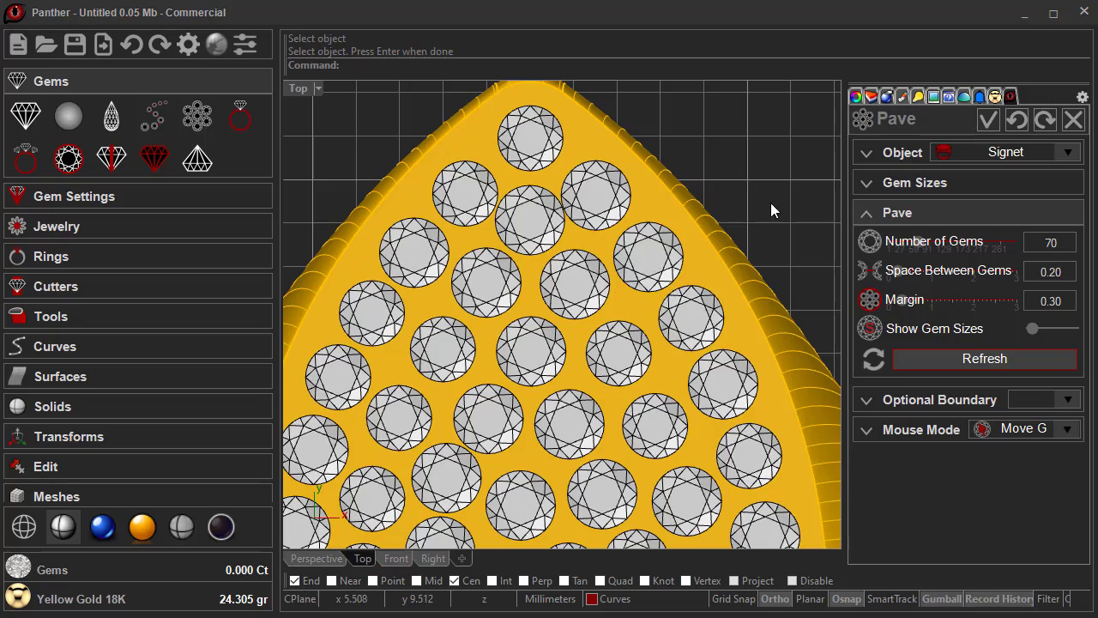
{"action": "scroll", "coordinate": [775, 209], "scroll_direction": "up", "scroll_amount": 2}
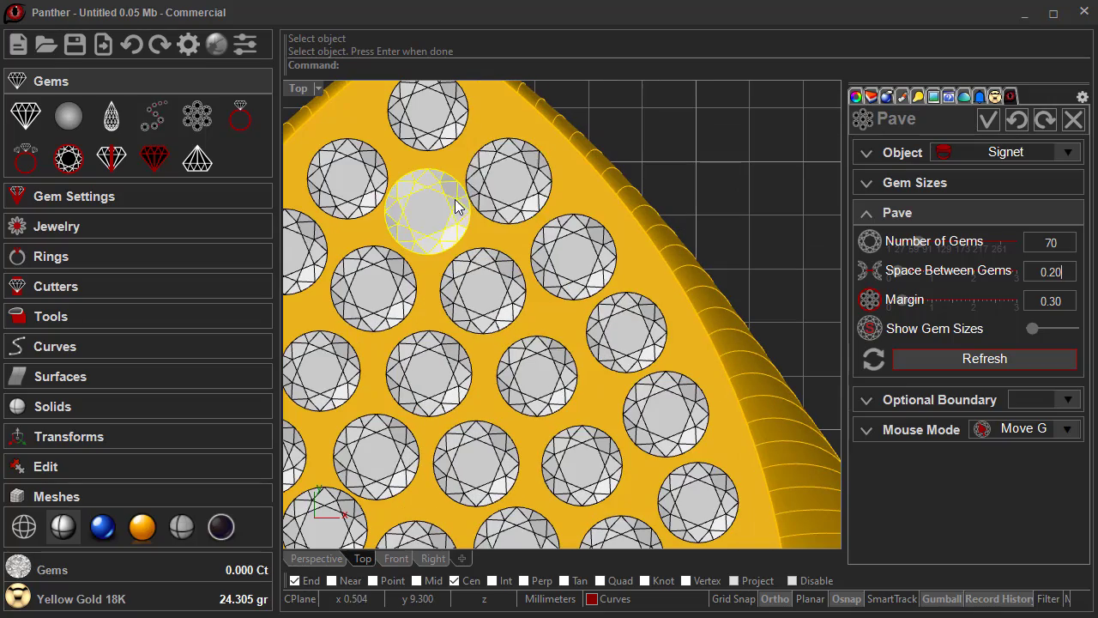
{"action": "scroll", "coordinate": [649, 178], "scroll_direction": "down", "scroll_amount": 4}
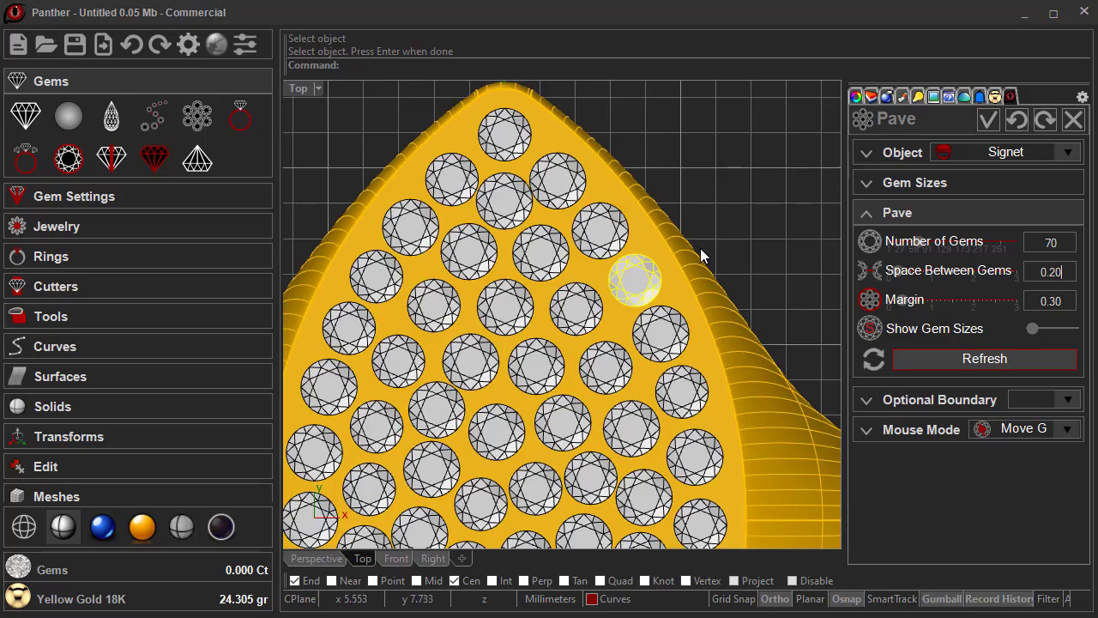
{"action": "scroll", "coordinate": [701, 249], "scroll_direction": "down", "scroll_amount": 2}
{"action": "right_click_drag", "start_coordinate": [719, 255], "coordinate": [726, 152]}
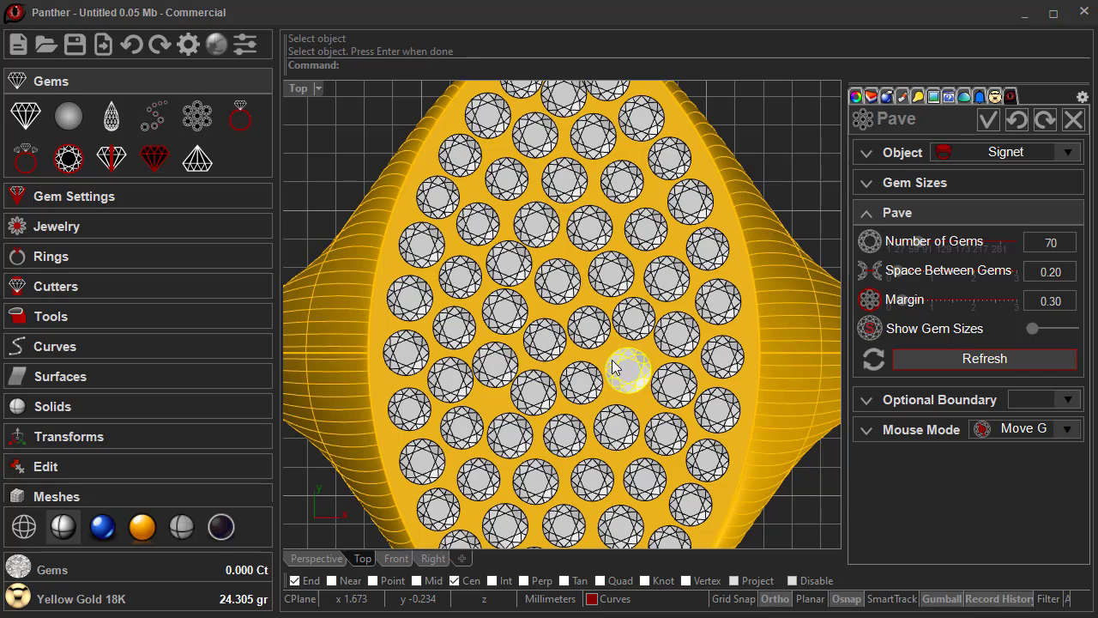
{"action": "right_click_drag", "start_coordinate": [794, 529], "coordinate": [801, 421]}
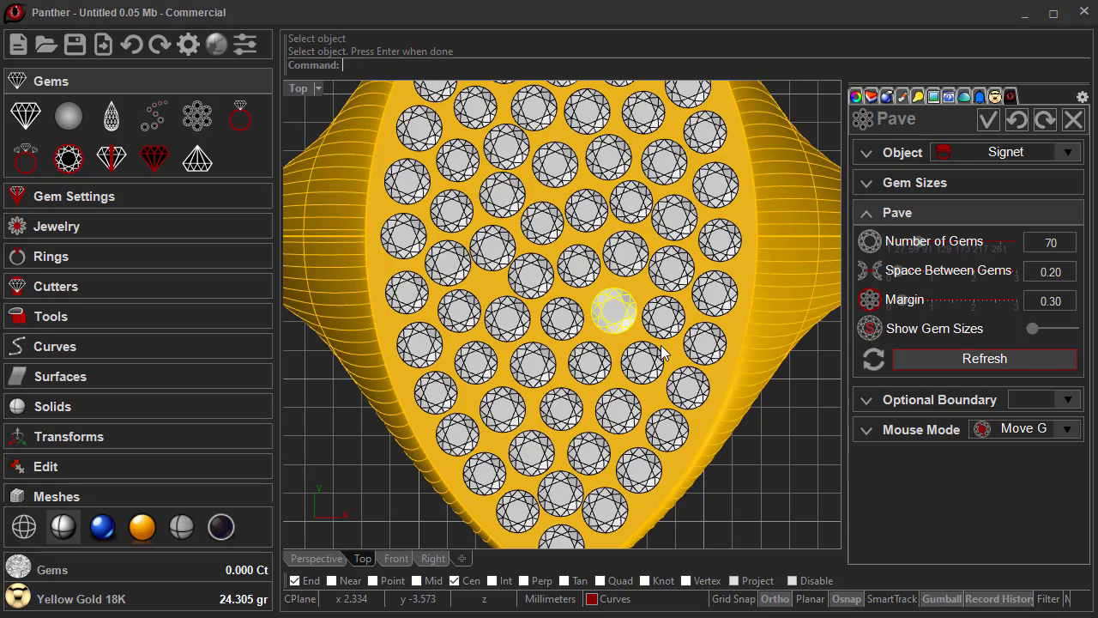
{"action": "scroll", "coordinate": [772, 445], "scroll_direction": "down", "scroll_amount": 1}
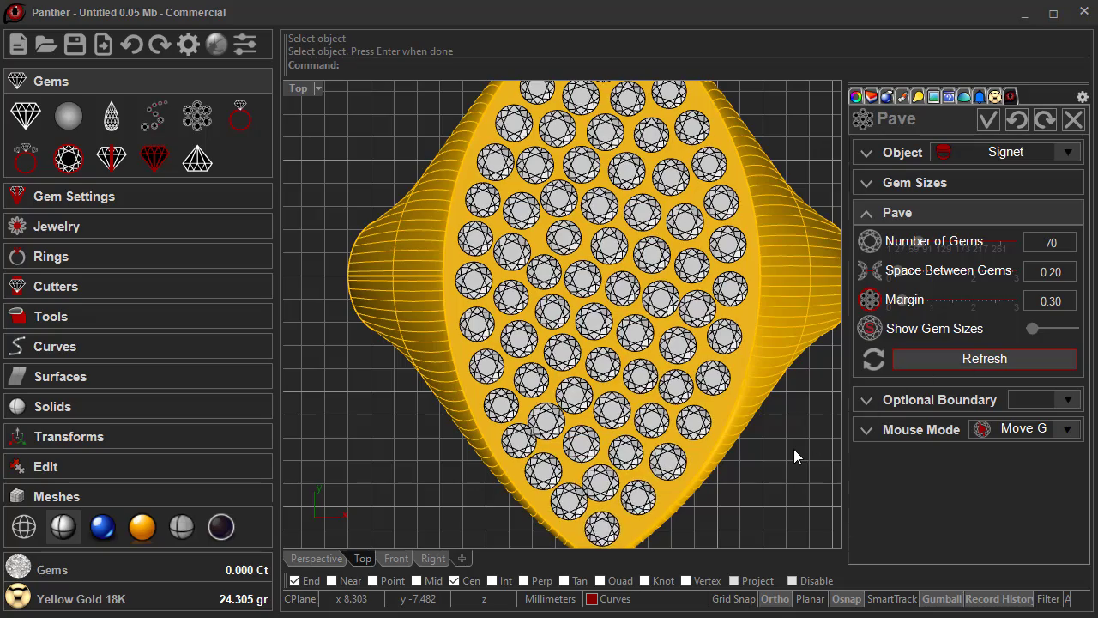
{"action": "scroll", "coordinate": [794, 449], "scroll_direction": "down", "scroll_amount": 1}
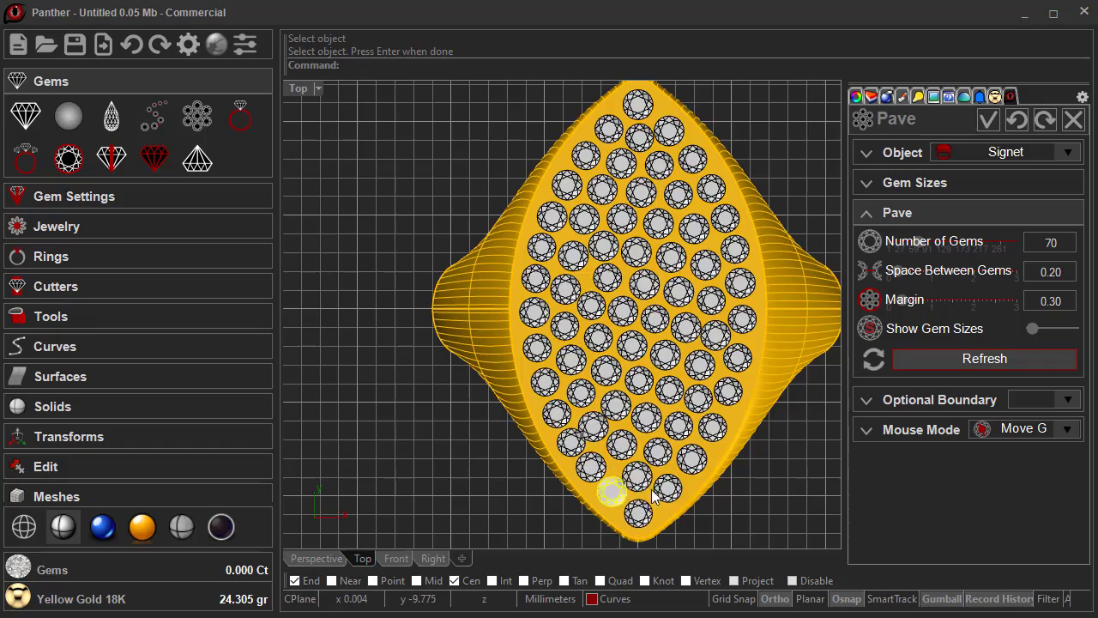
{"action": "scroll", "coordinate": [638, 487], "scroll_direction": "up", "scroll_amount": 2}
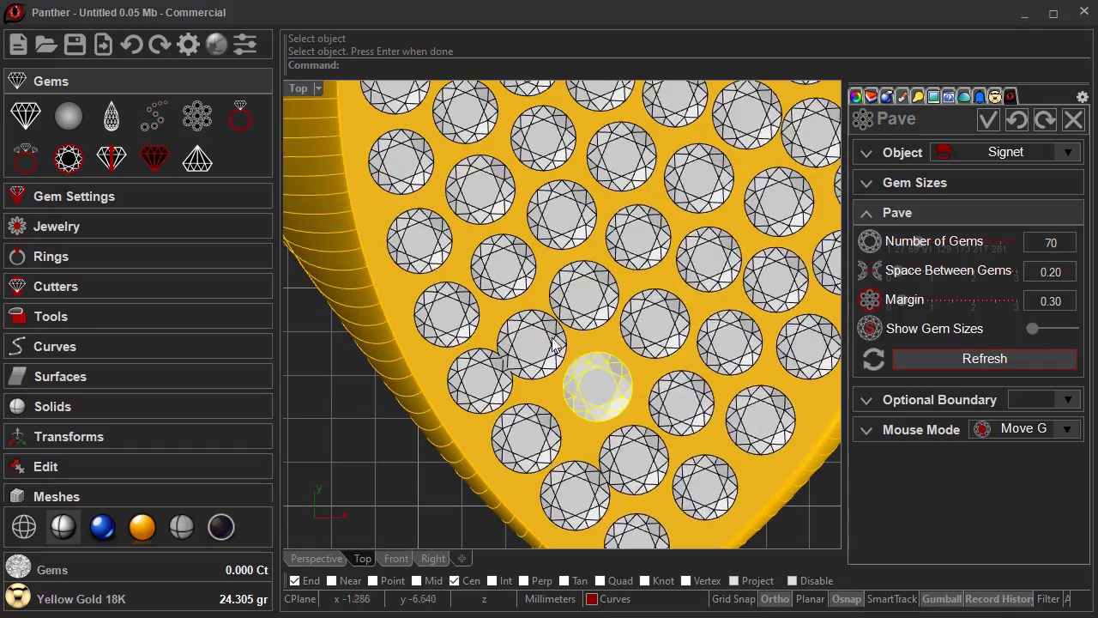
Set the number of gems to 69 and check the spacing near the signet face's lower tip.
{"action": "double_click", "coordinate": [1062, 243]}
{"action": "type", "text": "69"}
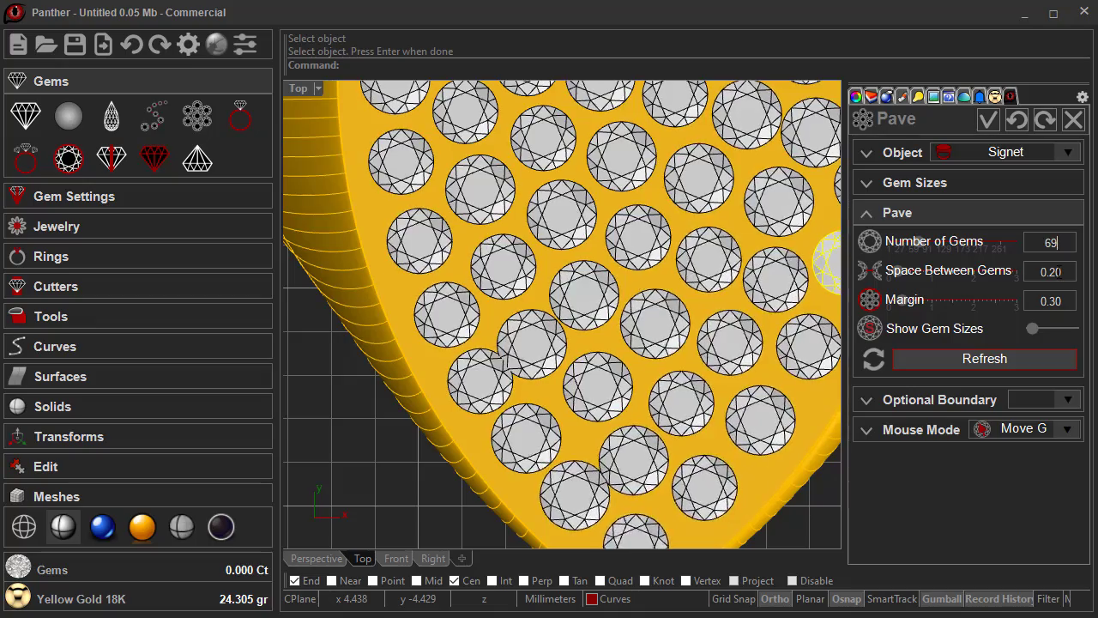
{"action": "key", "text": "Return"}
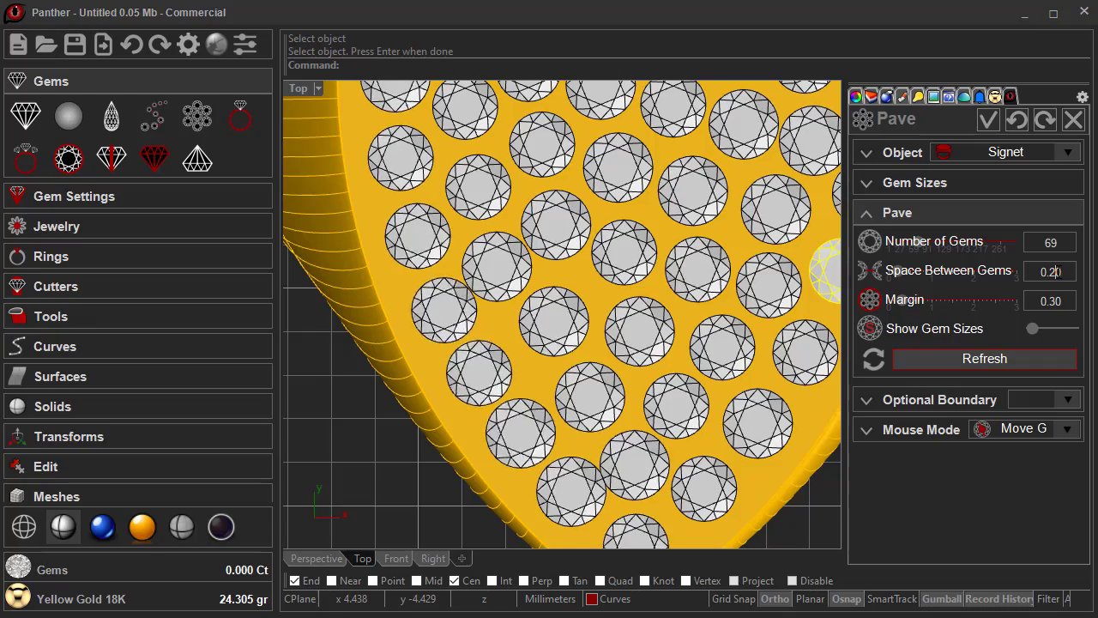
{"action": "scroll", "coordinate": [539, 364], "scroll_direction": "down", "scroll_amount": 3}
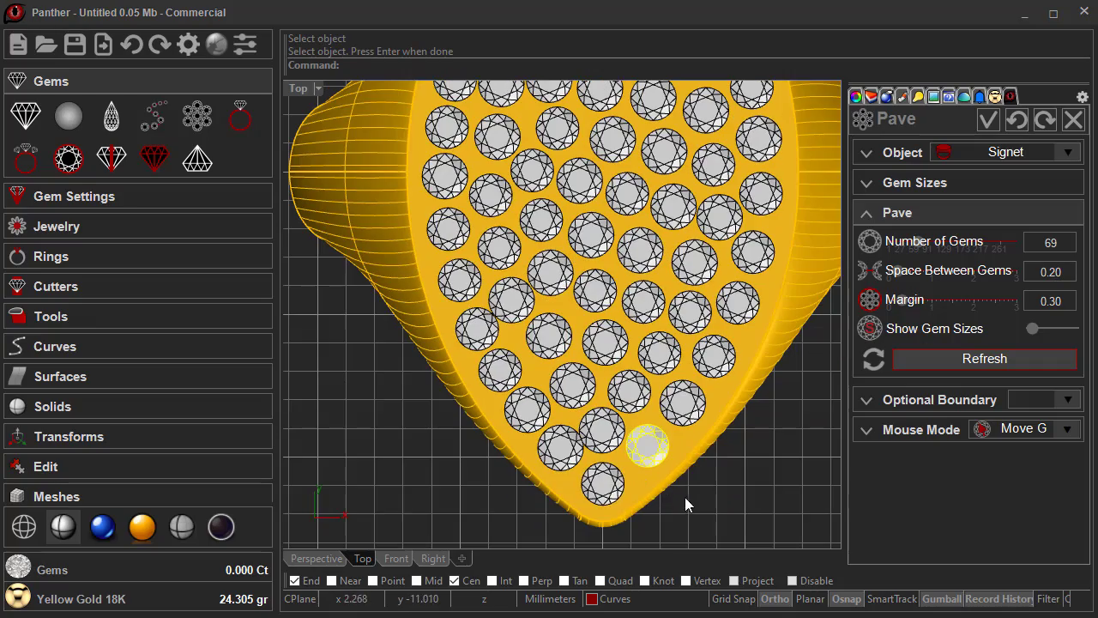
{"action": "scroll", "coordinate": [701, 458], "scroll_direction": "up", "scroll_amount": 3}
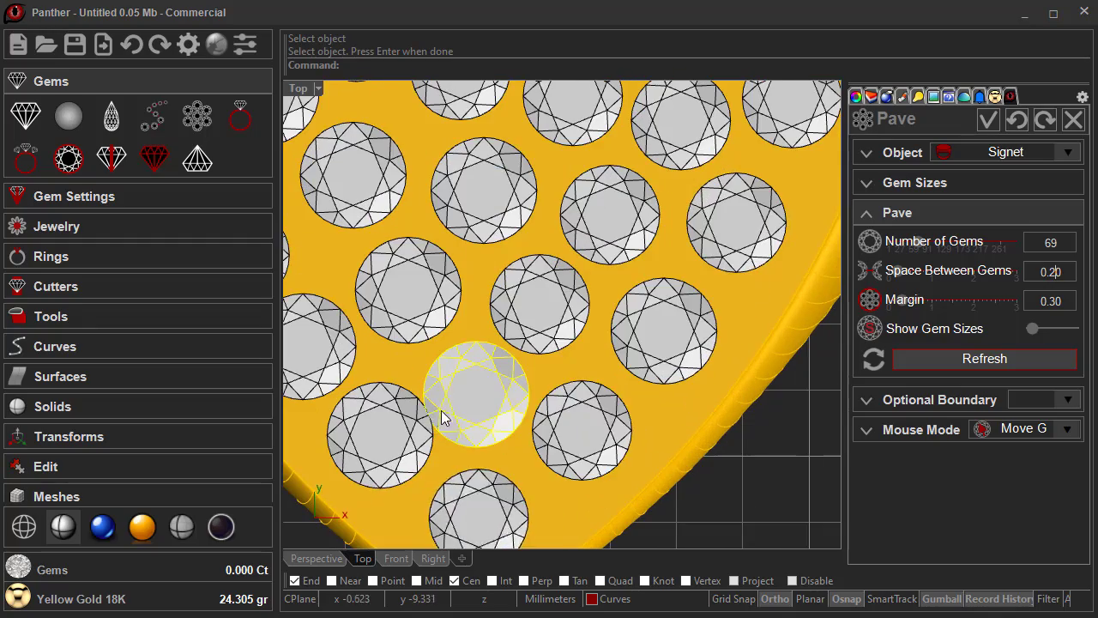
{"action": "scroll", "coordinate": [471, 419], "scroll_direction": "down", "scroll_amount": 6}
{"action": "right_click_drag", "start_coordinate": [710, 372], "coordinate": [753, 391]}
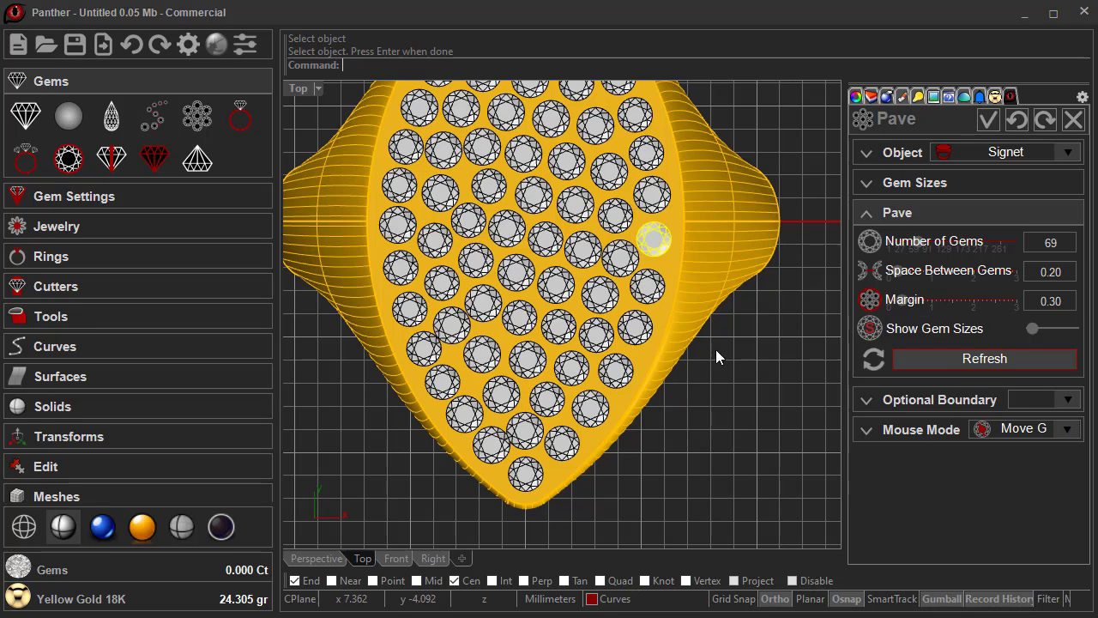
Review the pave's Mouse Mode options, gem count and spacing settings, and gem size limits.
{"action": "left_click", "coordinate": [867, 431]}
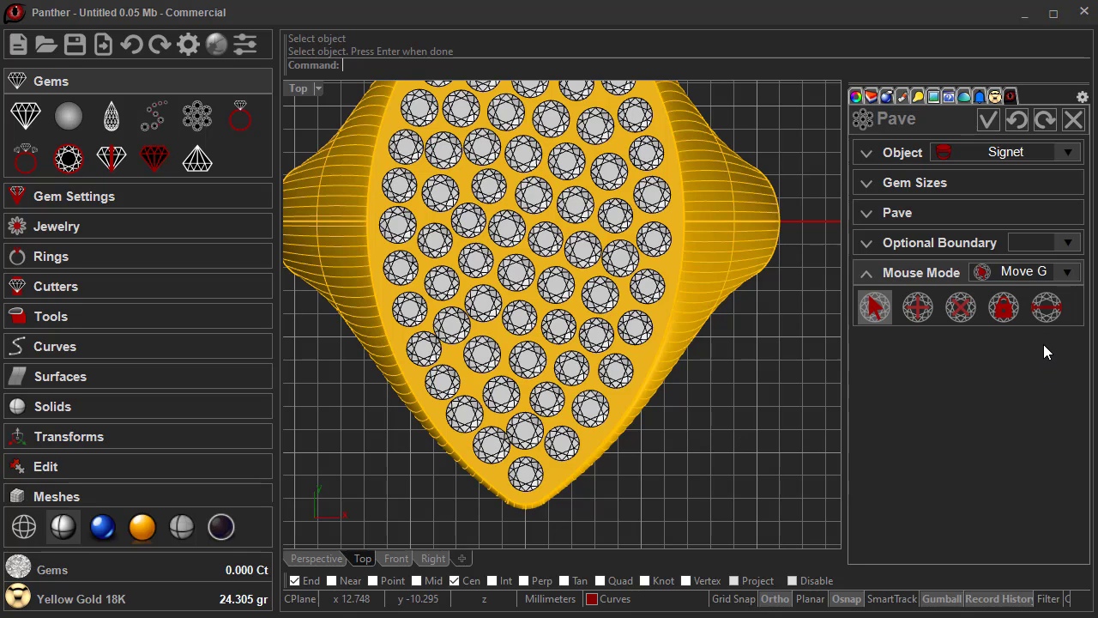
{"action": "left_click", "coordinate": [1047, 309]}
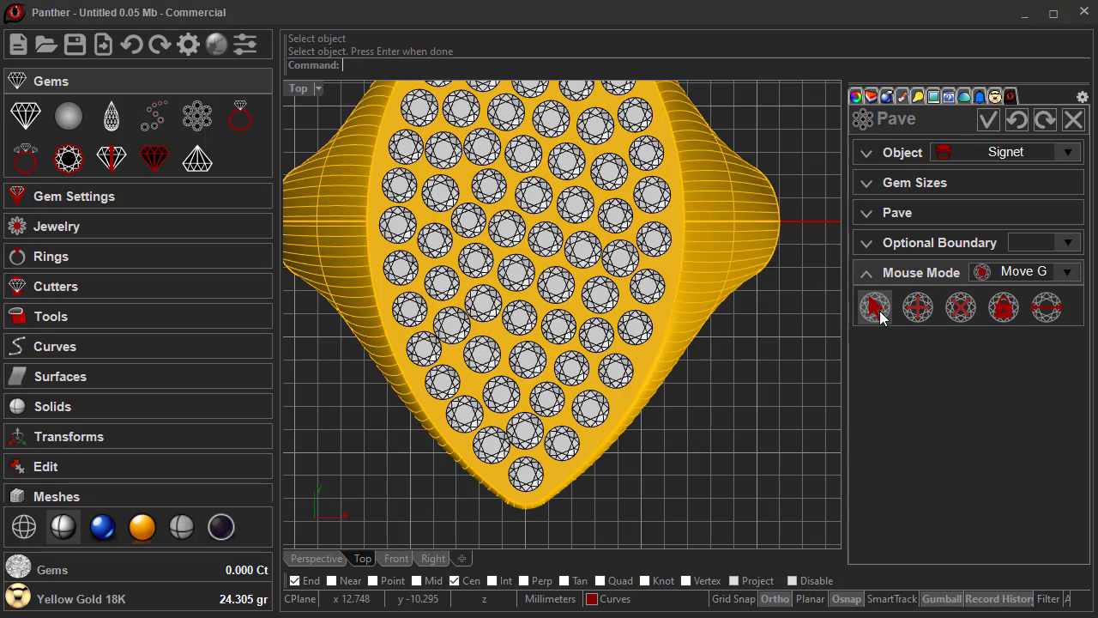
{"action": "left_click", "coordinate": [883, 213]}
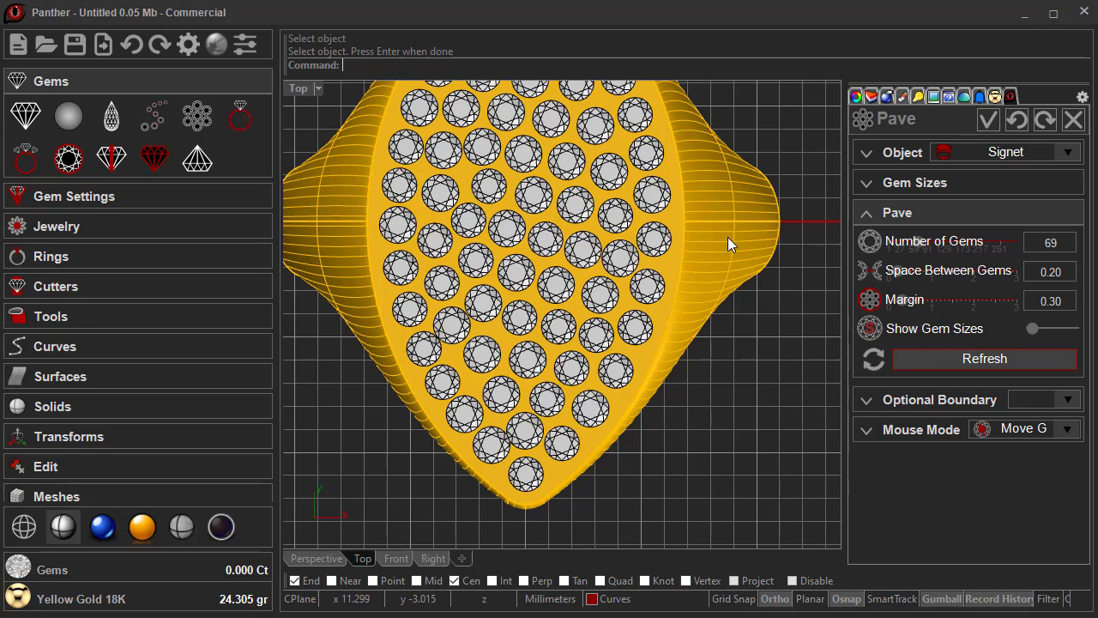
{"action": "left_click", "coordinate": [864, 182]}
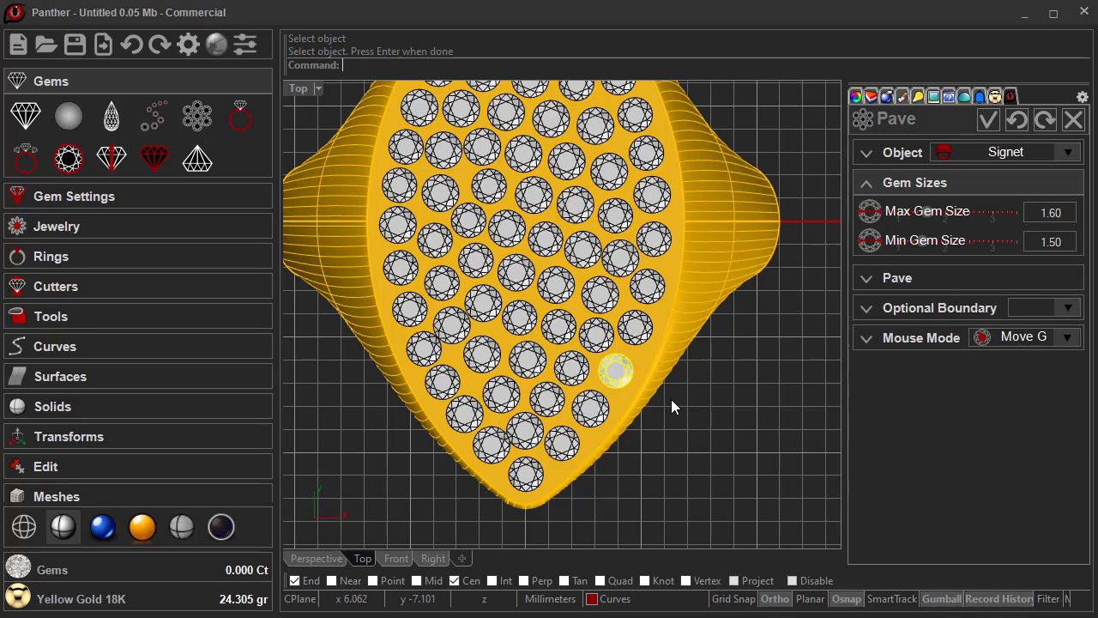
Turn on the gem size labels for the pave and examine the sizes near the signet face's lower tip.
{"action": "left_click", "coordinate": [864, 277]}
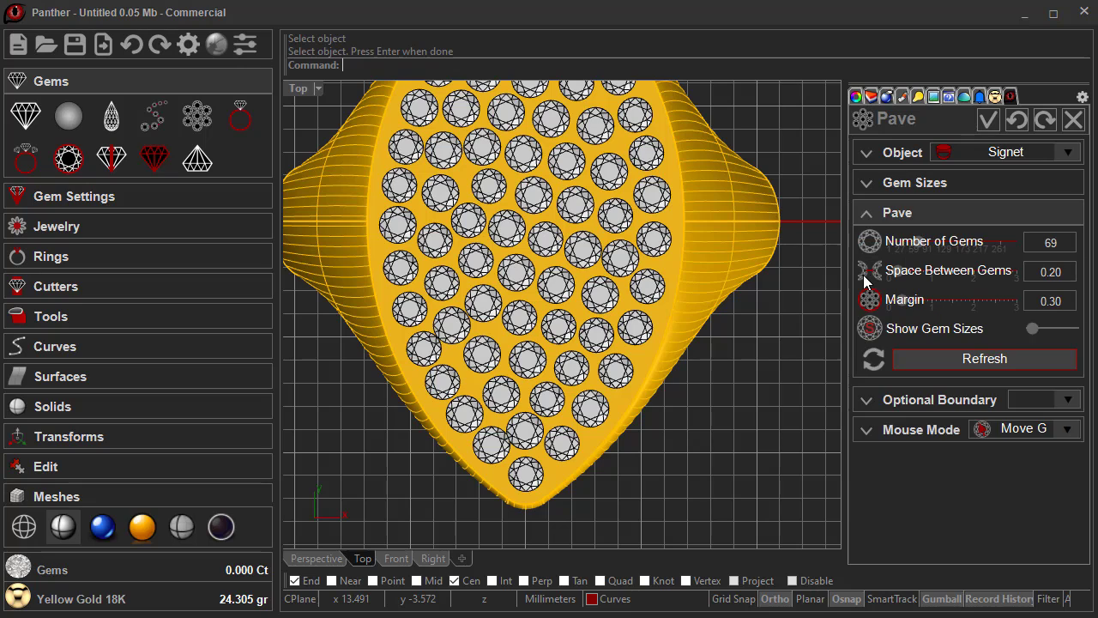
{"action": "left_click", "coordinate": [1066, 328]}
{"action": "scroll", "coordinate": [573, 319], "scroll_direction": "up", "scroll_amount": 6}
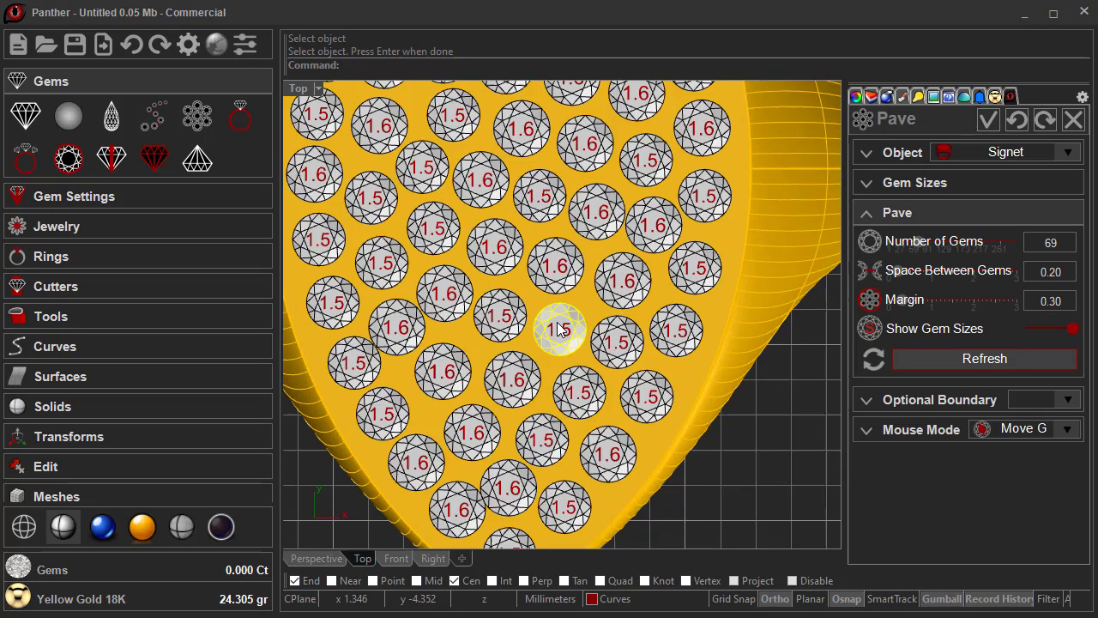
{"action": "scroll", "coordinate": [577, 320], "scroll_direction": "down", "scroll_amount": 6}
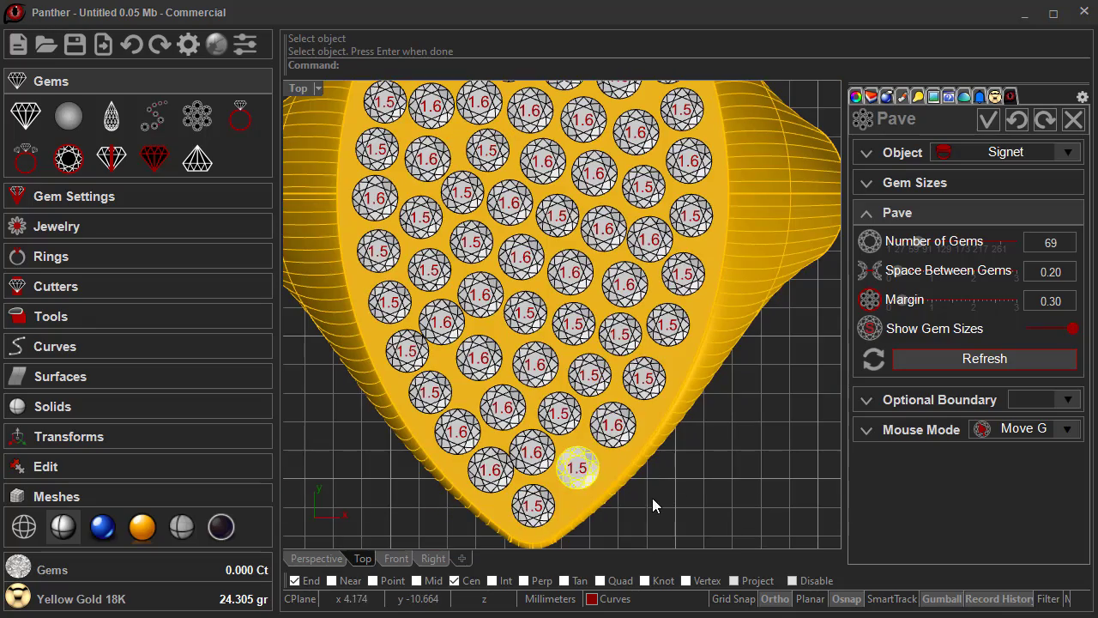
{"action": "right_click_drag", "start_coordinate": [654, 507], "coordinate": [698, 417]}
{"action": "scroll", "coordinate": [573, 369], "scroll_direction": "up", "scroll_amount": 5}
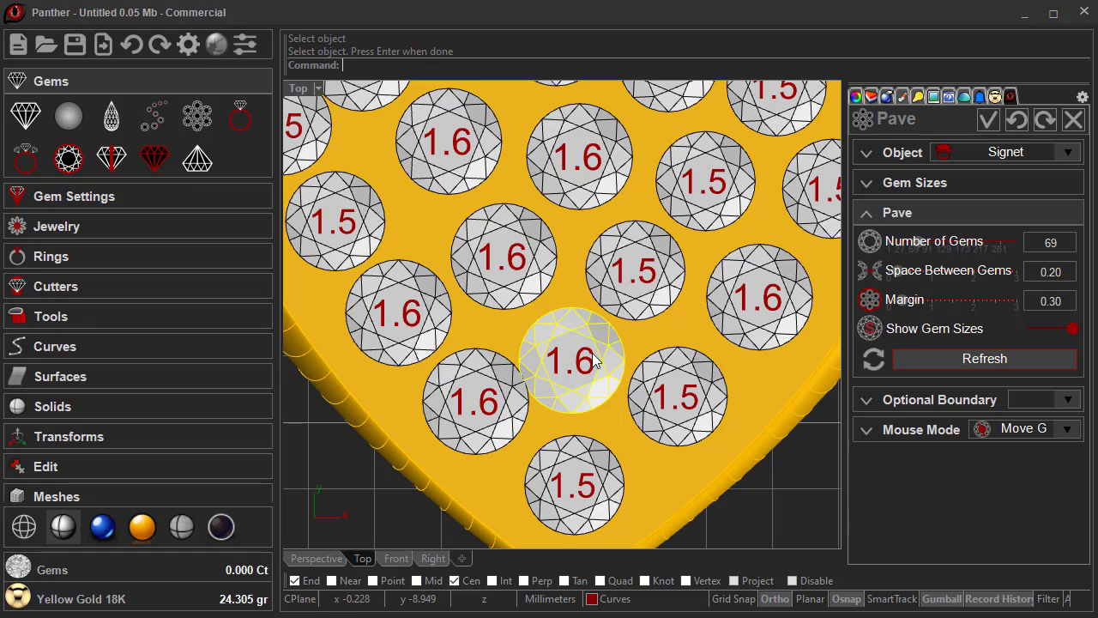
Resize the two touching 1.6 gems near the signet face's lower tip to 1.50.
{"action": "left_click", "coordinate": [864, 429]}
{"action": "left_click", "coordinate": [1044, 309]}
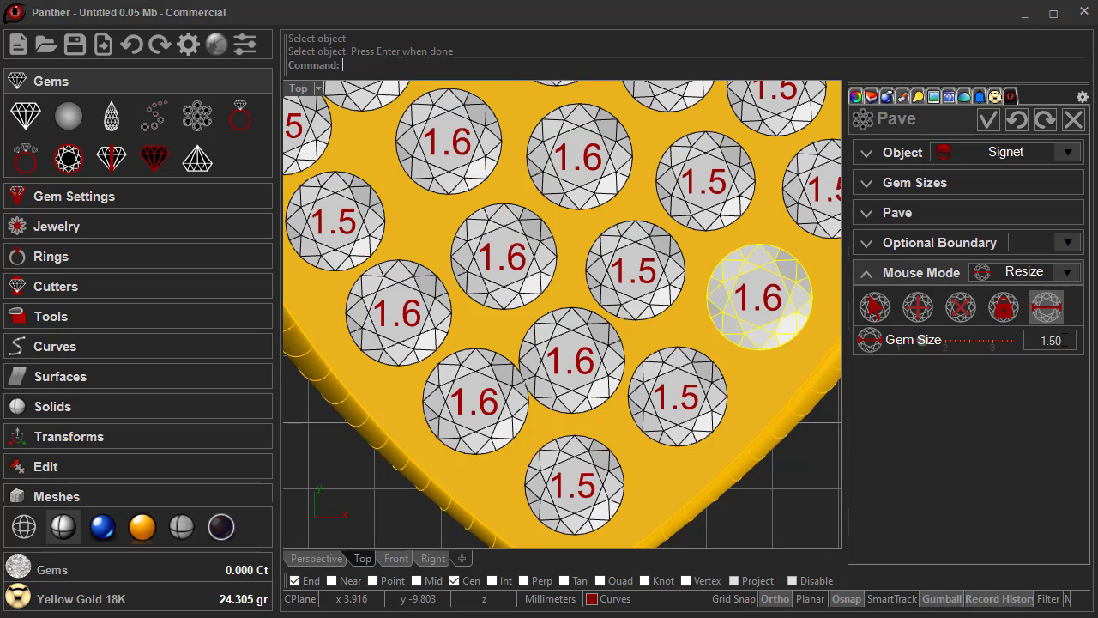
{"action": "left_click", "coordinate": [562, 366]}
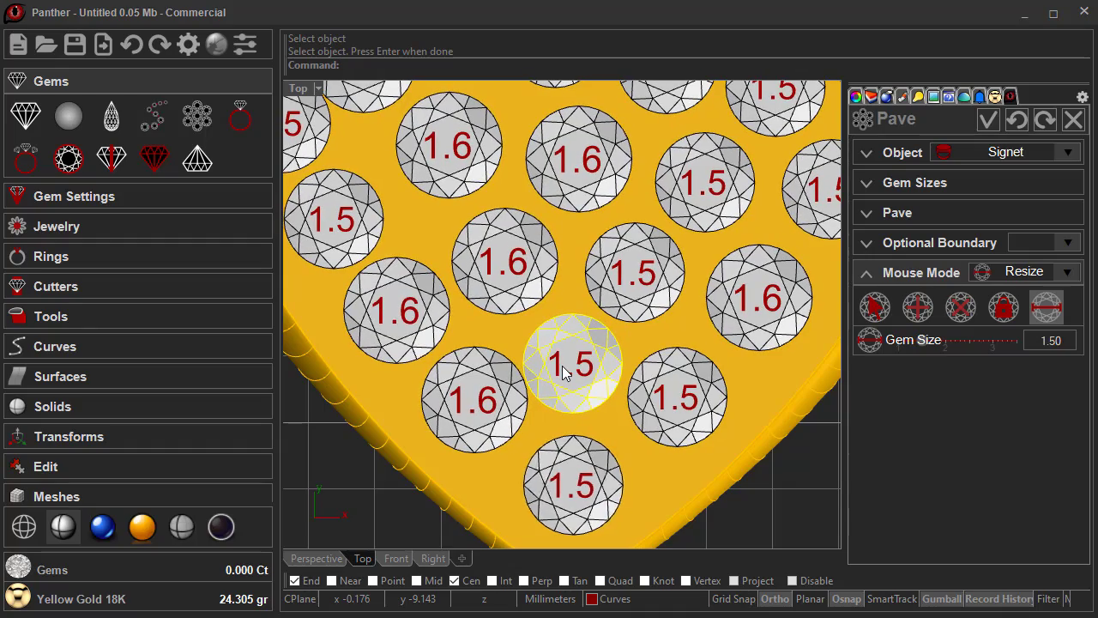
{"action": "left_click", "coordinate": [483, 395]}
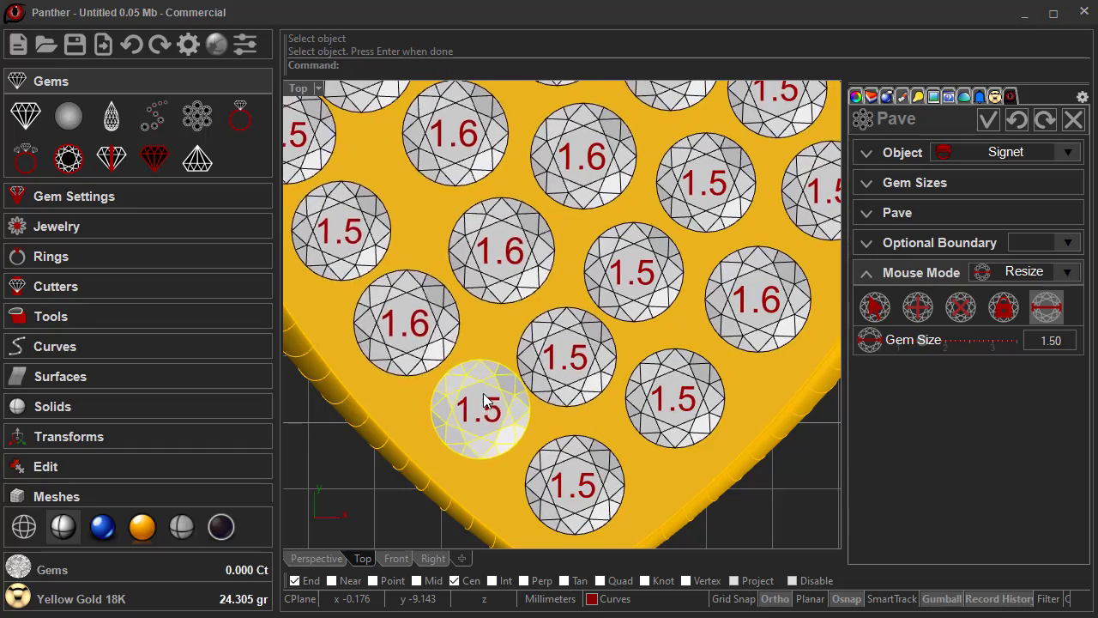
{"action": "scroll", "coordinate": [483, 392], "scroll_direction": "down", "scroll_amount": 2}
{"action": "scroll", "coordinate": [483, 393], "scroll_direction": "down", "scroll_amount": 2}
{"action": "scroll", "coordinate": [504, 293], "scroll_direction": "down", "scroll_amount": 4}
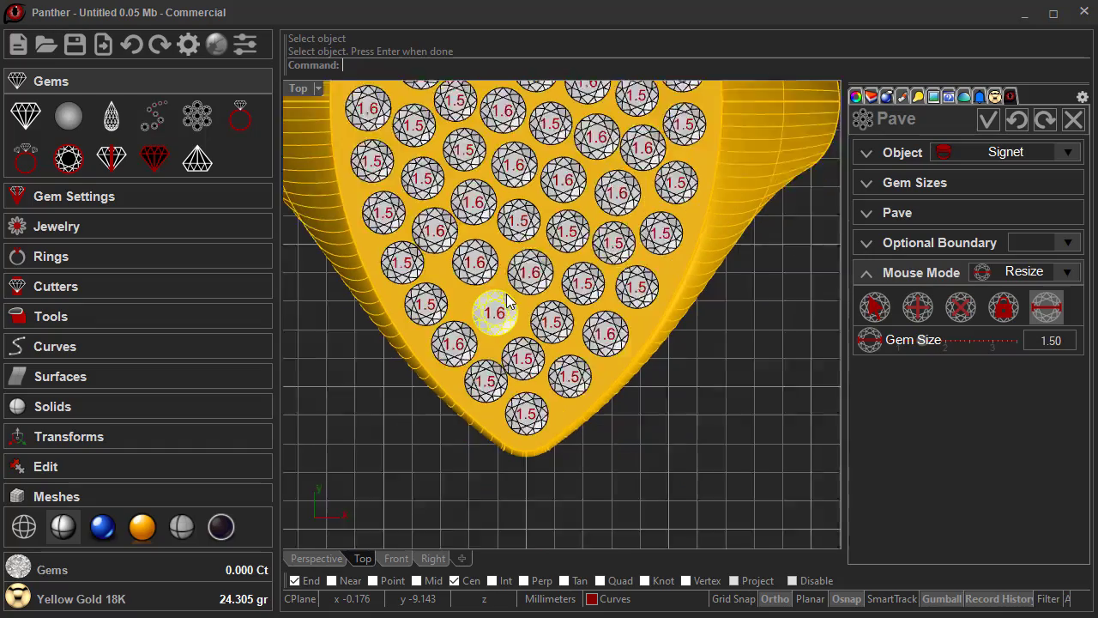
Set the resize value to 1.70 and enlarge two neighbouring gems in the upper middle of the signet face.
{"action": "right_click_drag", "start_coordinate": [529, 300], "coordinate": [559, 482]}
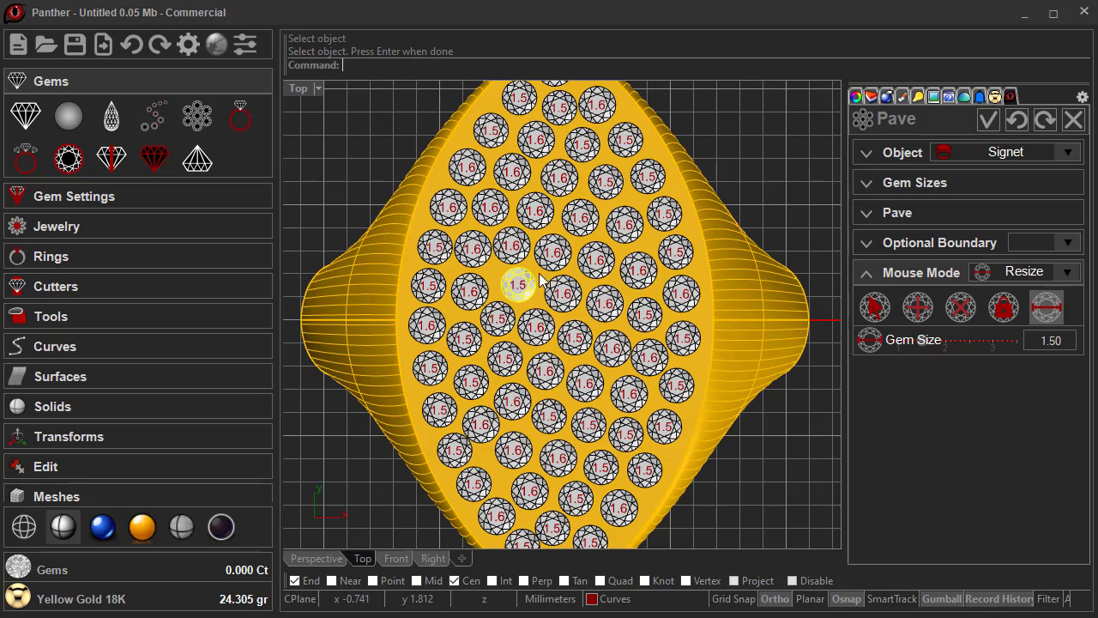
{"action": "right_click_drag", "start_coordinate": [552, 170], "coordinate": [533, 227]}
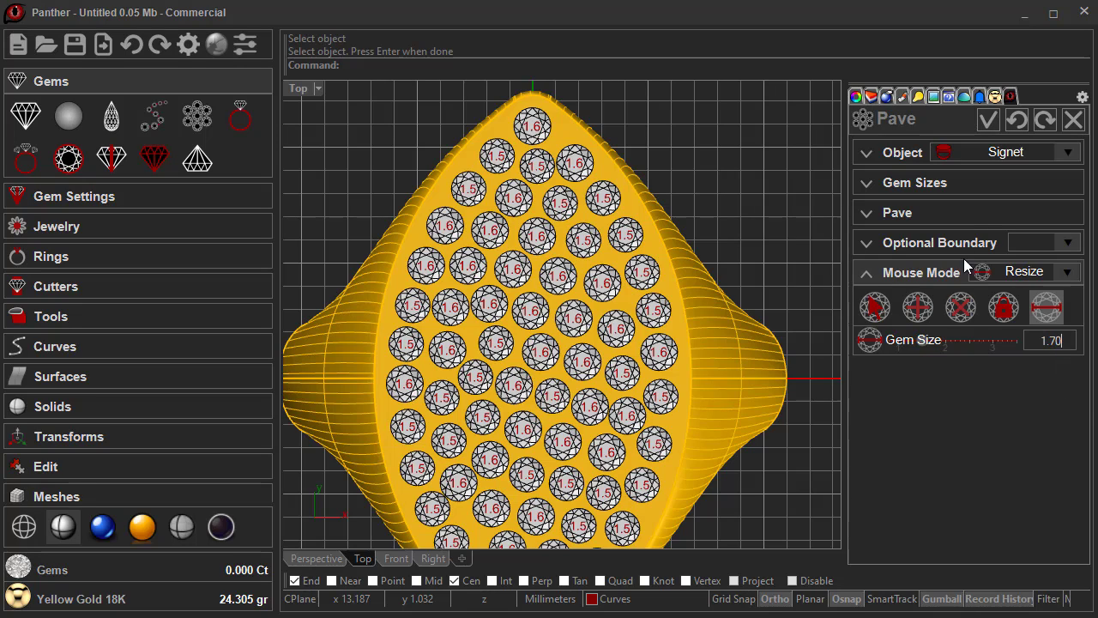
{"action": "key", "text": "Return"}
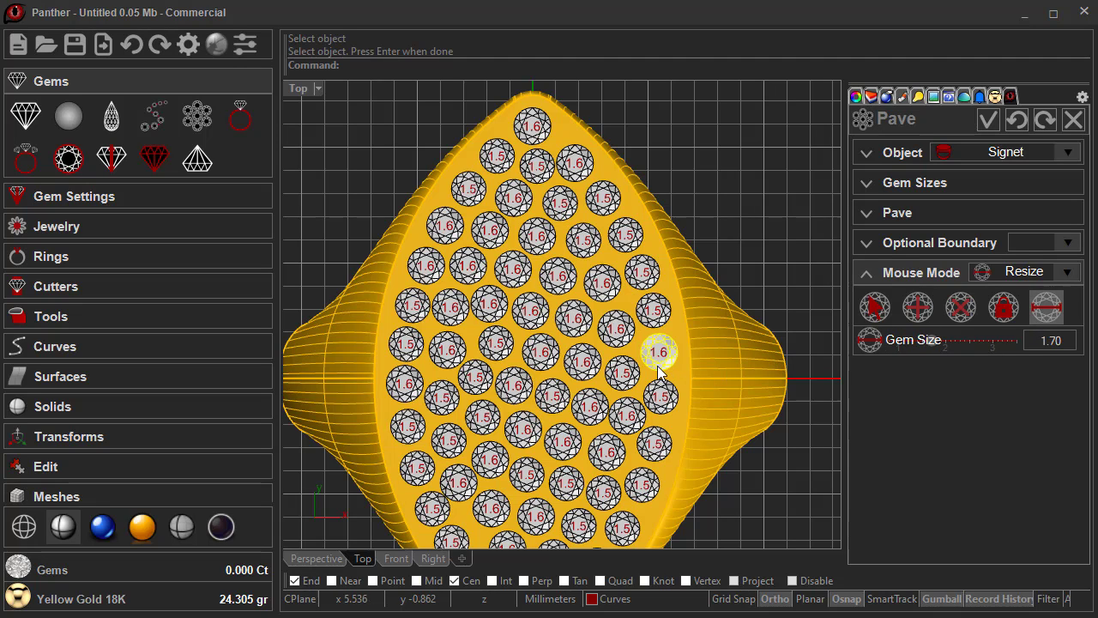
{"action": "scroll", "coordinate": [582, 240], "scroll_direction": "up", "scroll_amount": 3}
{"action": "left_click", "coordinate": [579, 239]}
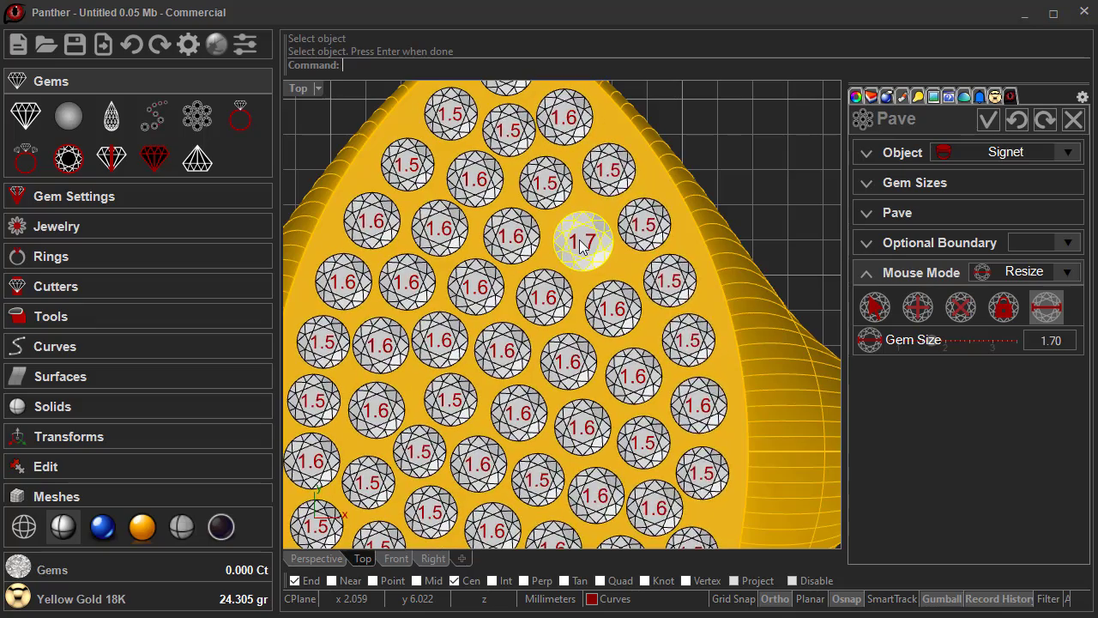
{"action": "left_click", "coordinate": [515, 241]}
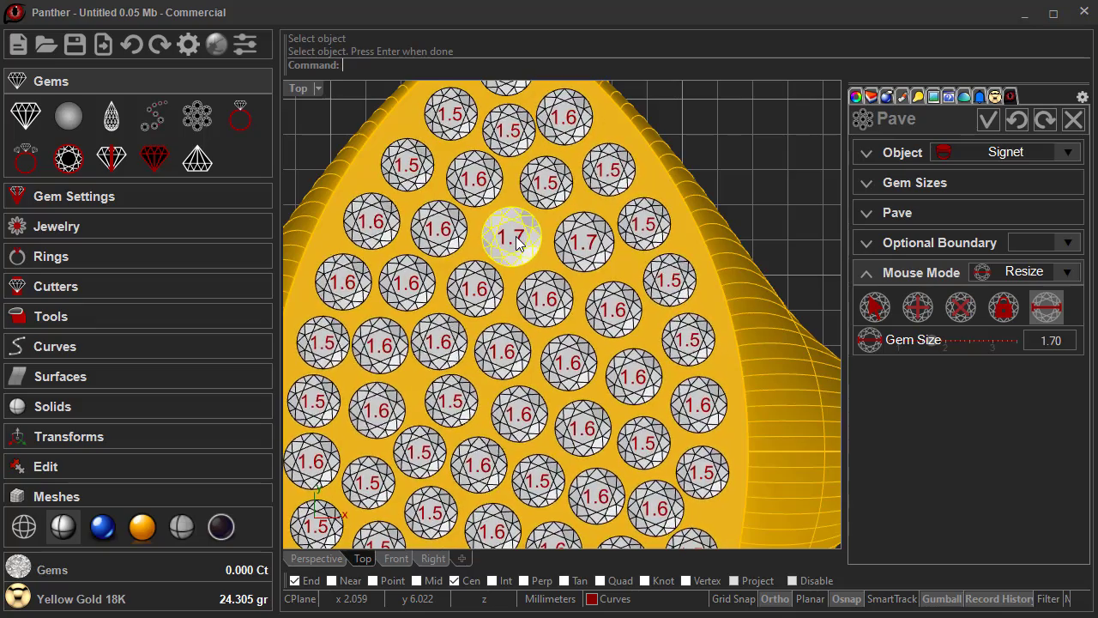
Enlarge three more loosely spaced gems around the middle of the signet face to 1.70.
{"action": "left_click", "coordinate": [461, 407]}
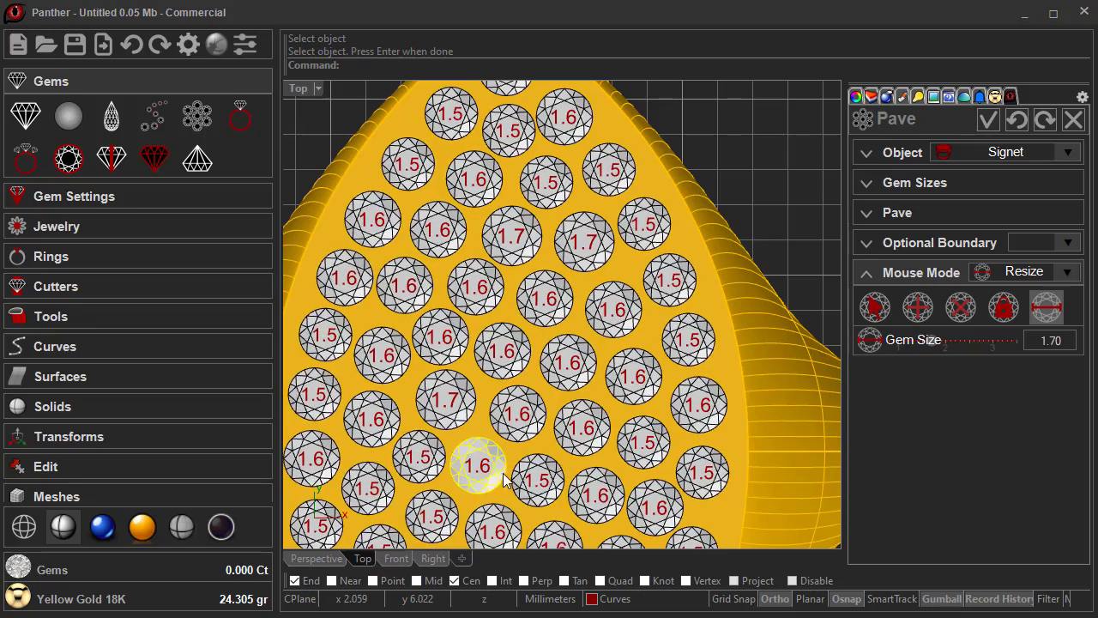
{"action": "left_click", "coordinate": [531, 481]}
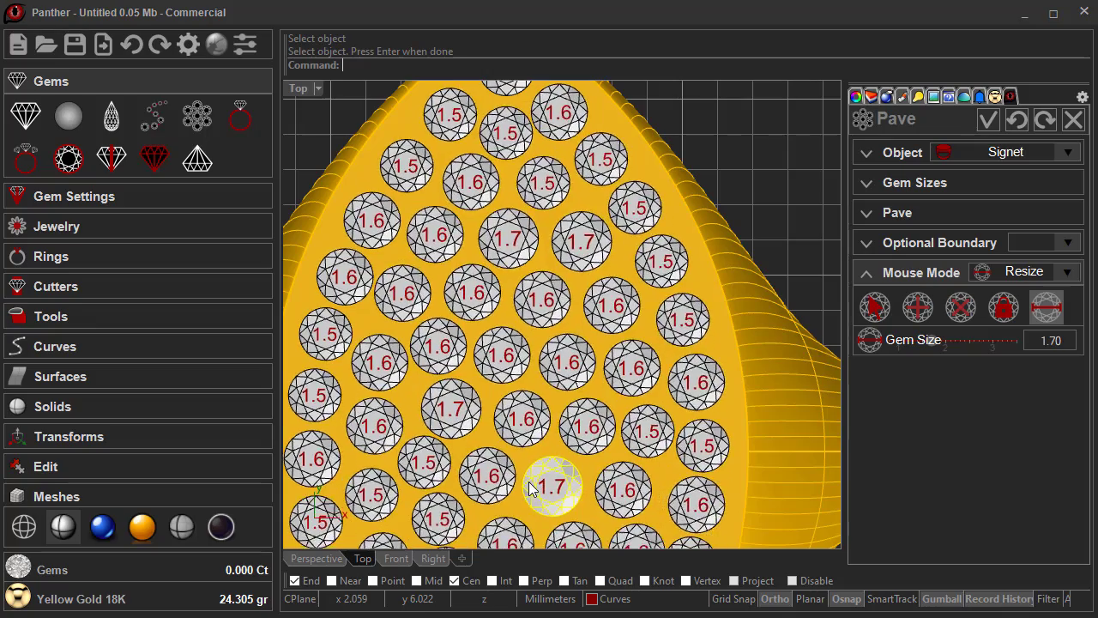
{"action": "scroll", "coordinate": [537, 482], "scroll_direction": "down", "scroll_amount": 4}
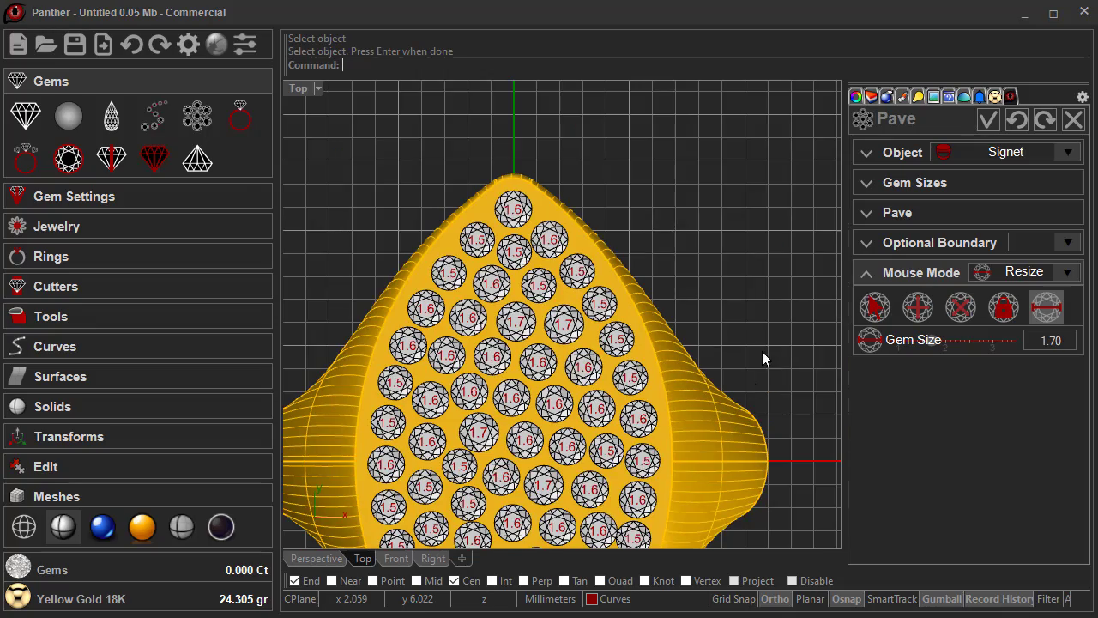
{"action": "right_click_drag", "start_coordinate": [762, 351], "coordinate": [802, 225]}
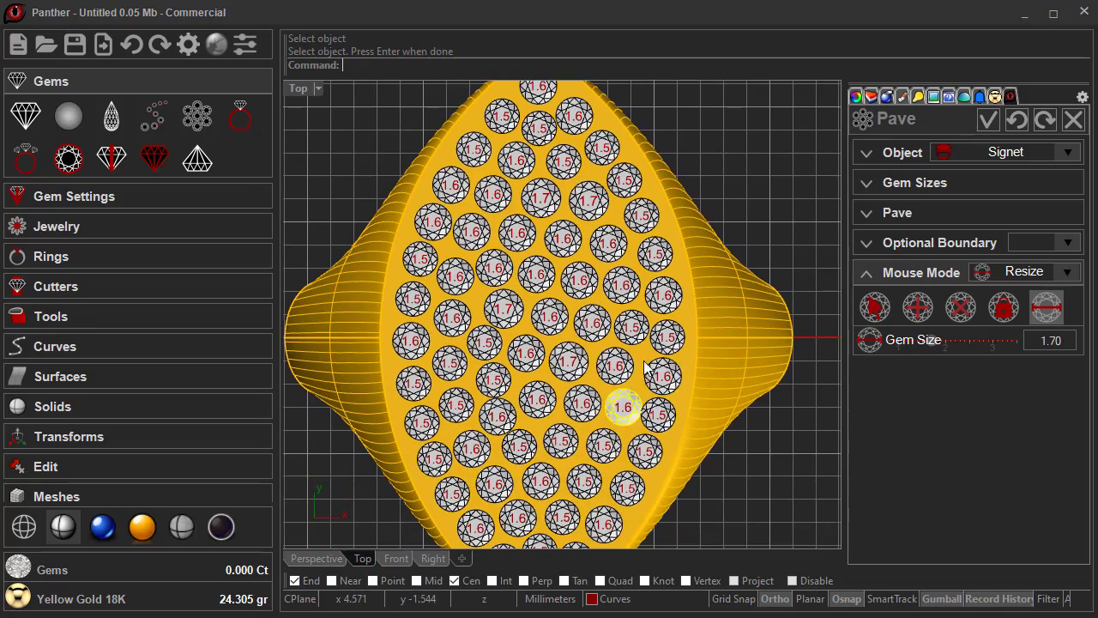
{"action": "scroll", "coordinate": [646, 416], "scroll_direction": "up", "scroll_amount": 1}
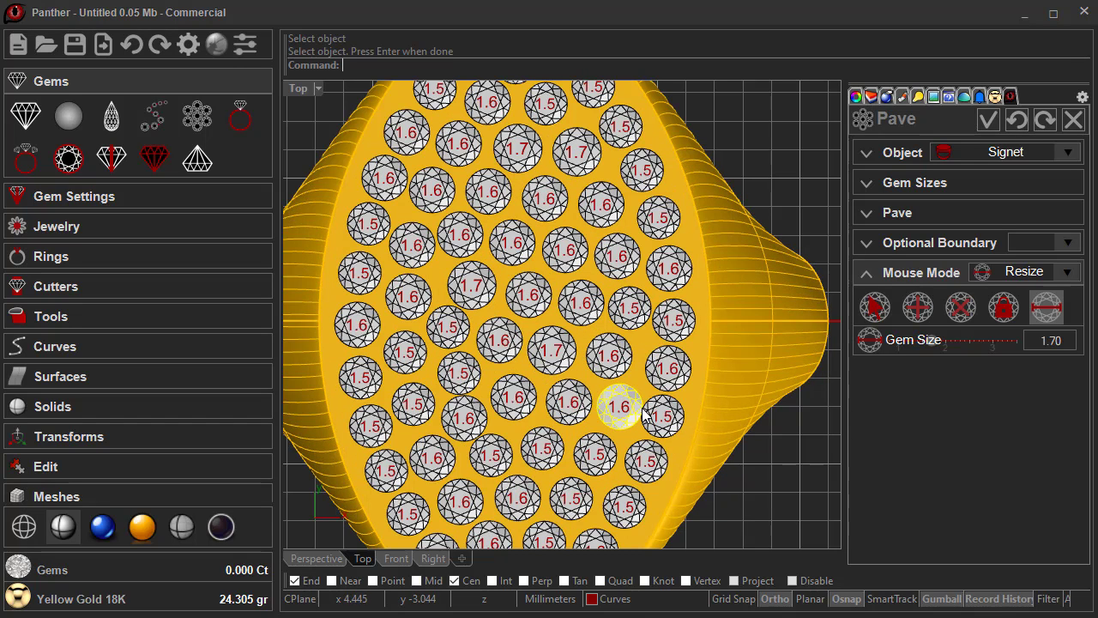
{"action": "left_click", "coordinate": [604, 354]}
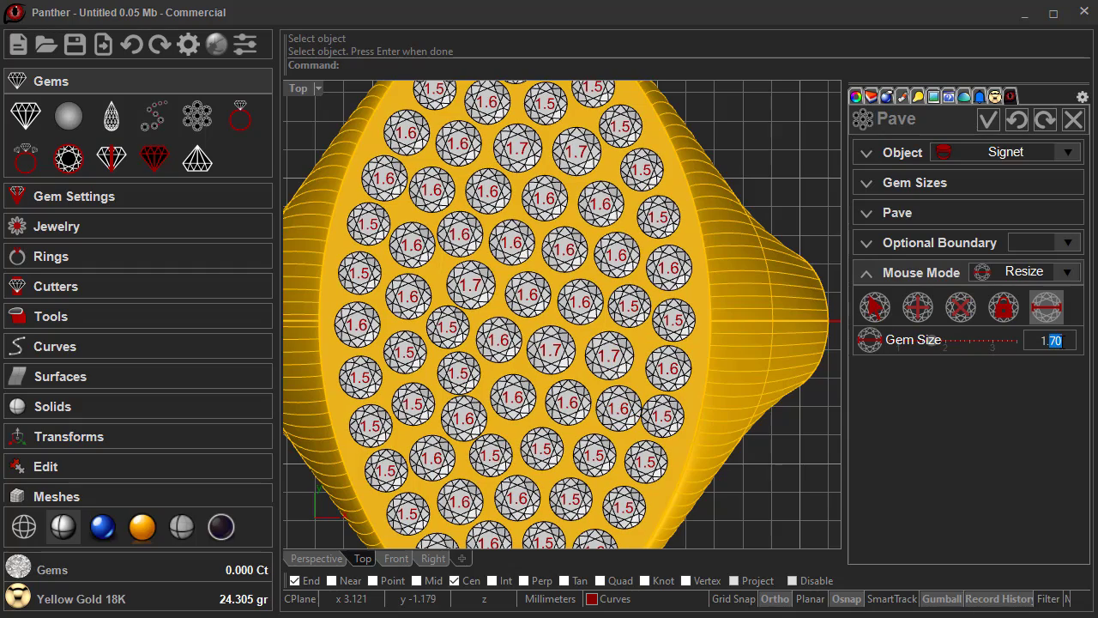
Reduce the crowded 1.6 gem near the right edge to 1.50, and enlarge two adjacent gems below the center to 1.70.
{"action": "type", "text": "0"}
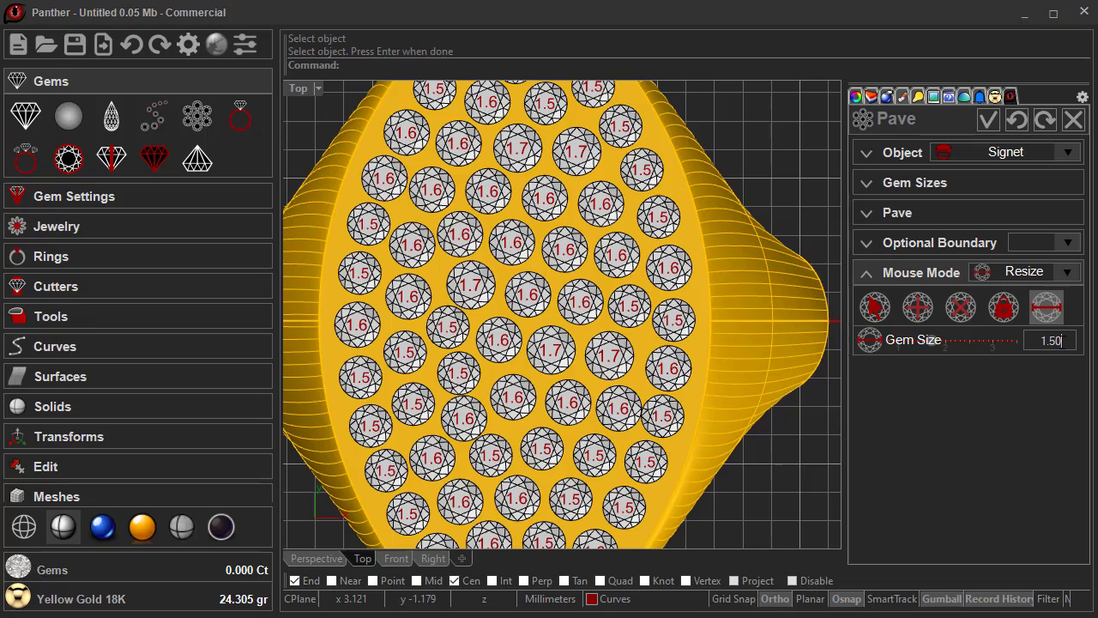
{"action": "left_click", "coordinate": [615, 412]}
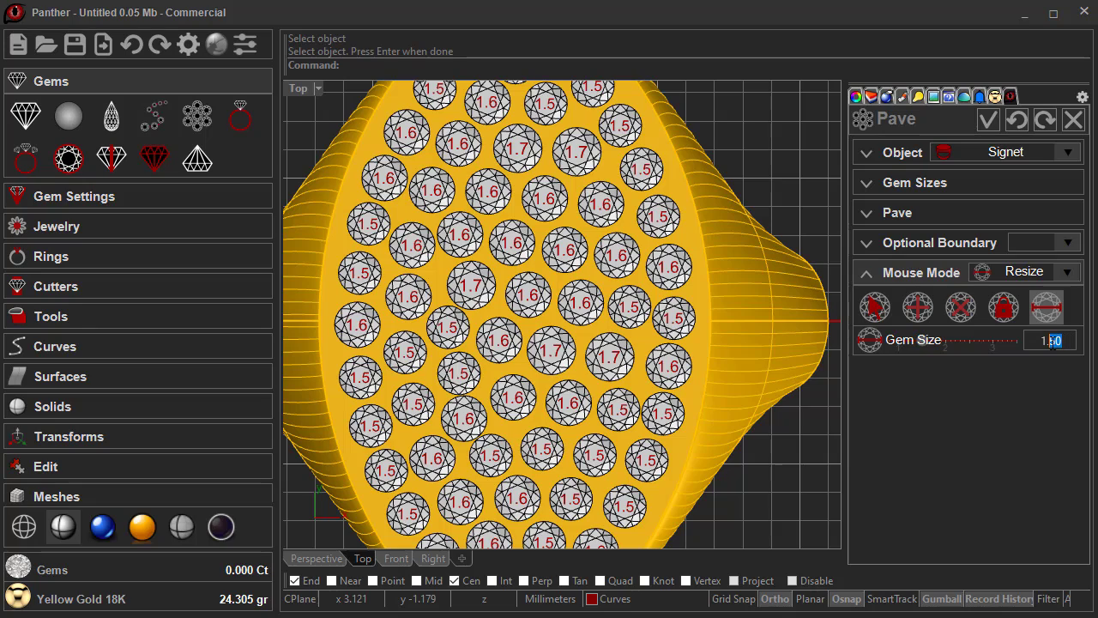
{"action": "left_click", "coordinate": [592, 457]}
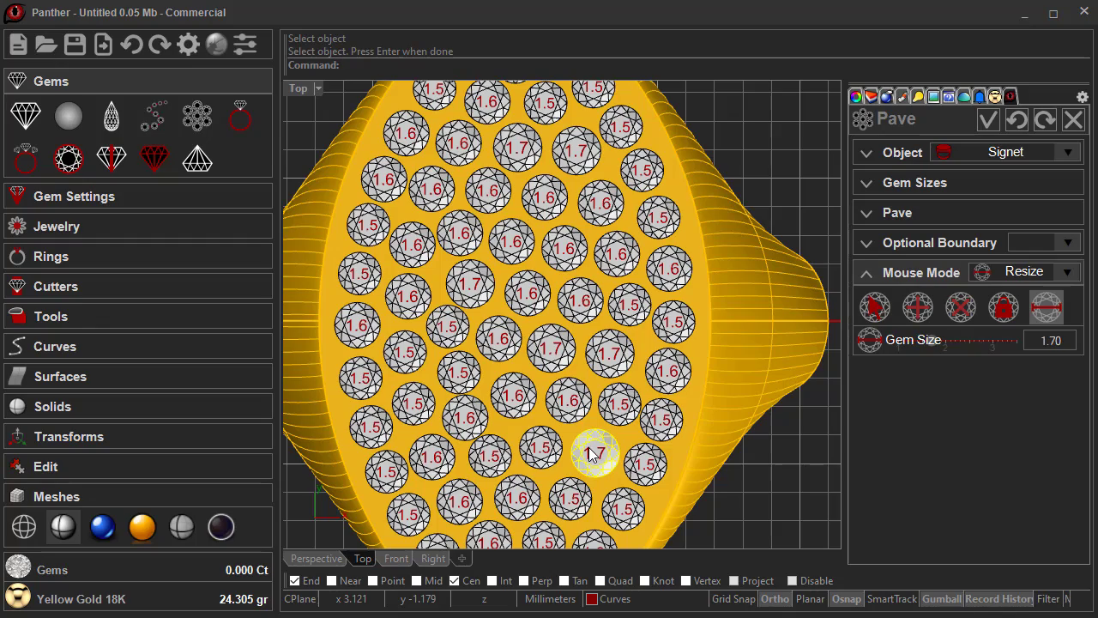
{"action": "left_click", "coordinate": [538, 450]}
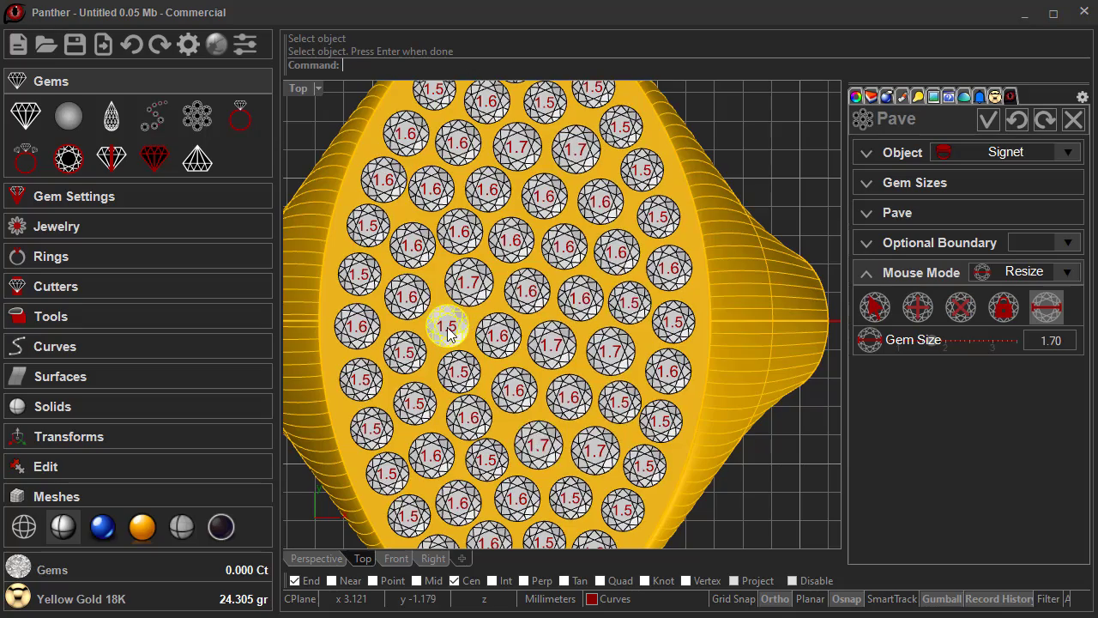
Try size 1.70 on the small gem left of the face's center and set it back to 1.50.
{"action": "left_click", "coordinate": [446, 328]}
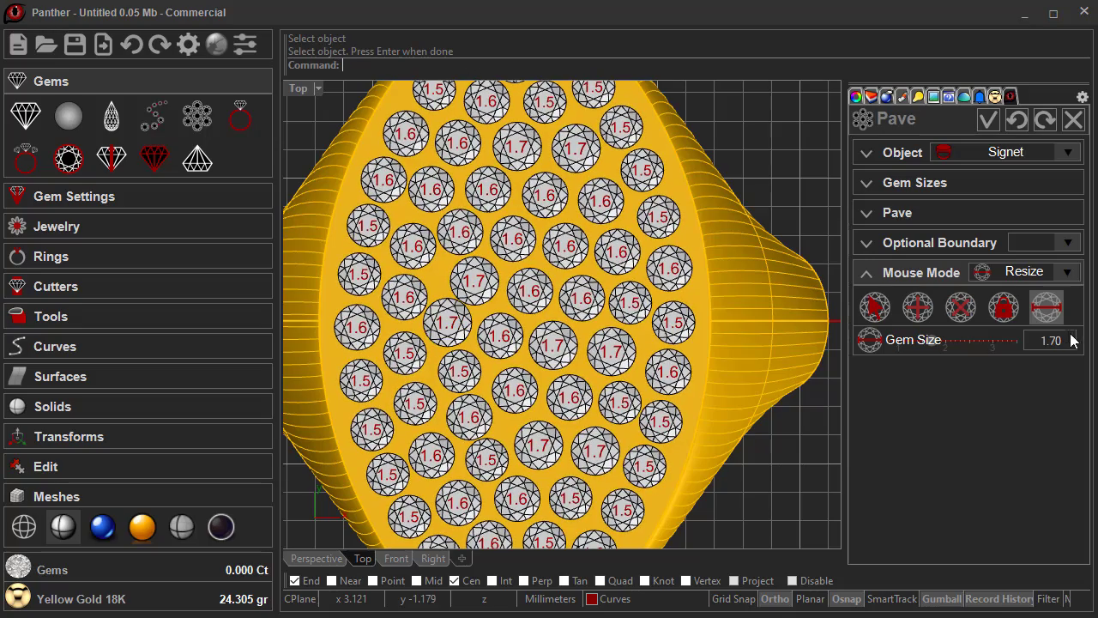
{"action": "type", "text": "5"}
{"action": "left_click", "coordinate": [450, 321]}
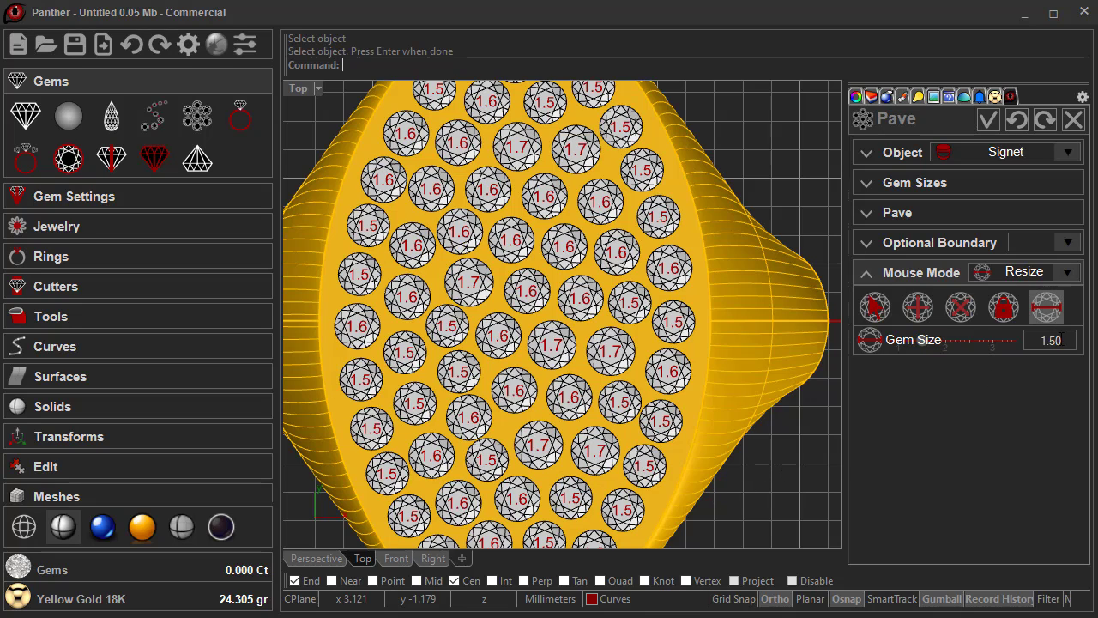
Enlarge the 1.6 gem just below the signet face's center to 1.70 and check the spacing over the whole face.
{"action": "left_click_drag", "start_coordinate": [1064, 341], "coordinate": [1050, 341]}
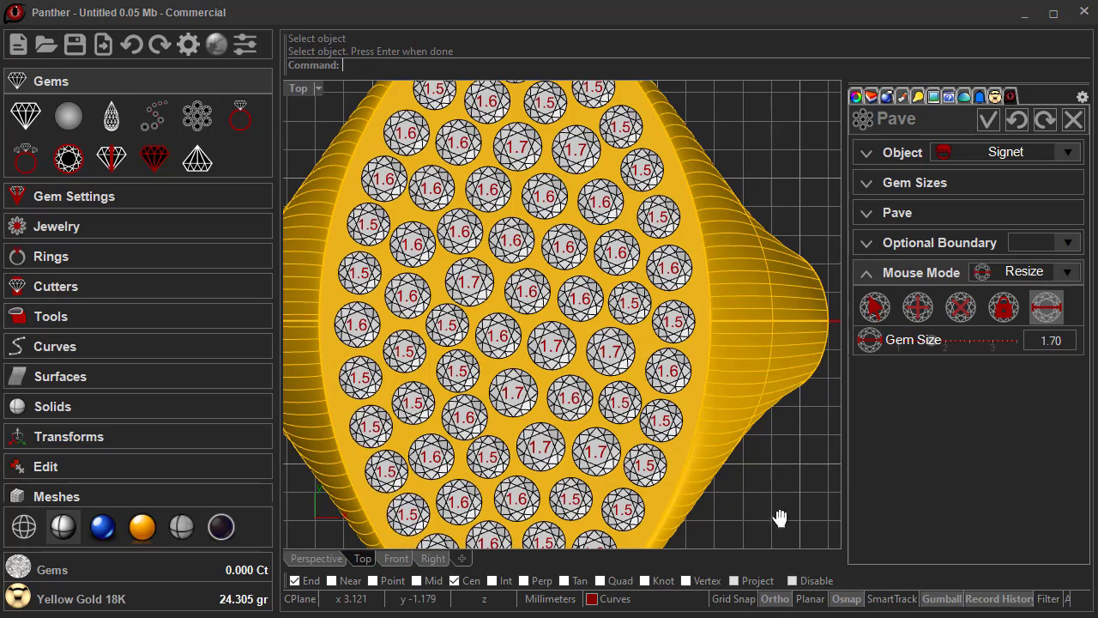
{"action": "right_click_drag", "start_coordinate": [779, 517], "coordinate": [754, 445]}
{"action": "scroll", "coordinate": [781, 398], "scroll_direction": "down", "scroll_amount": 3}
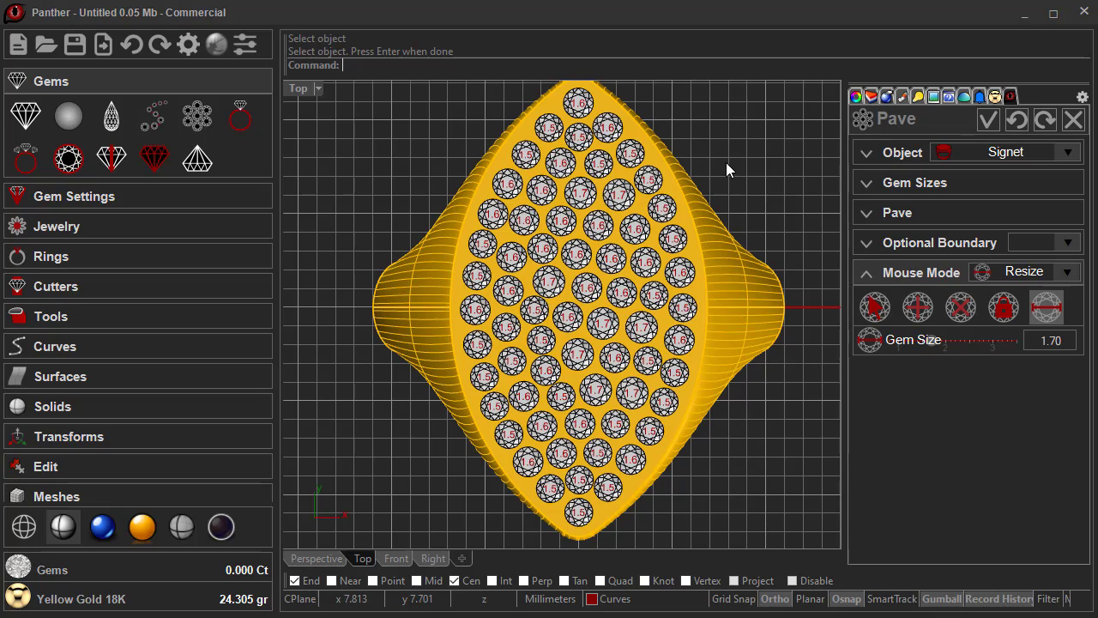
Lock the eight gems at the signet face's lower tip in place.
{"action": "left_click", "coordinate": [1005, 309]}
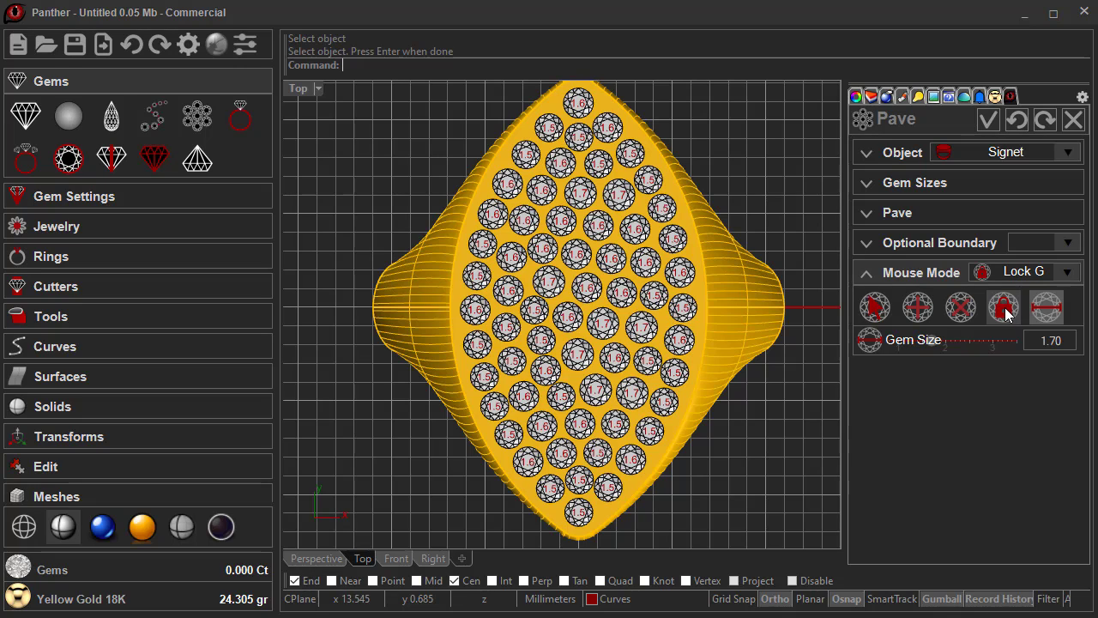
{"action": "left_click", "coordinate": [1046, 306]}
{"action": "scroll", "coordinate": [698, 470], "scroll_direction": "up", "scroll_amount": 4}
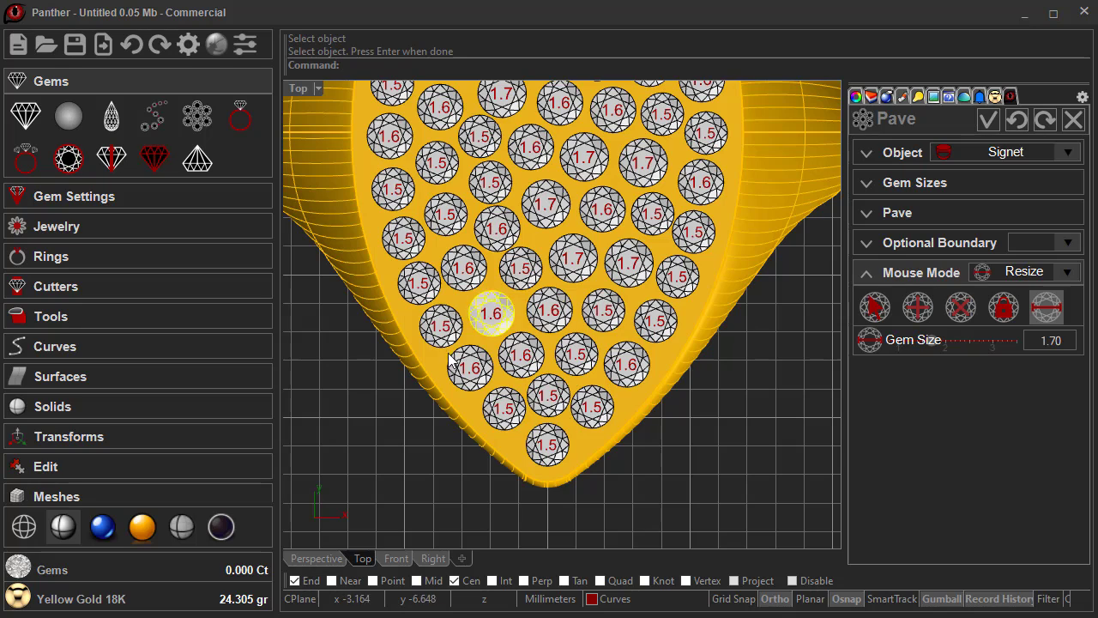
{"action": "left_click", "coordinate": [1005, 311]}
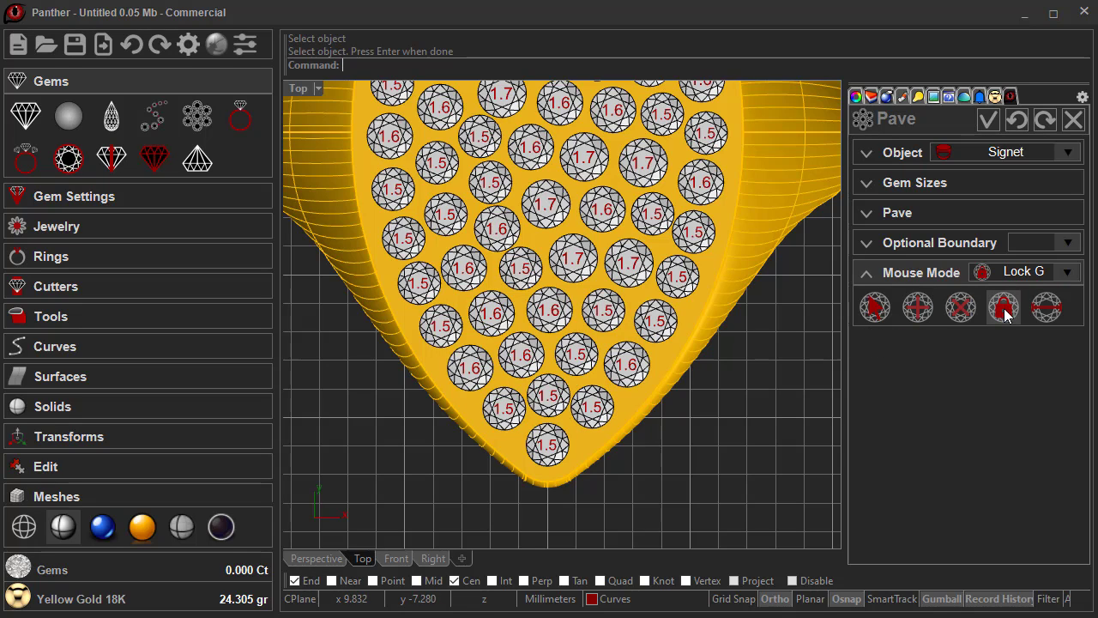
{"action": "left_click", "coordinate": [465, 374]}
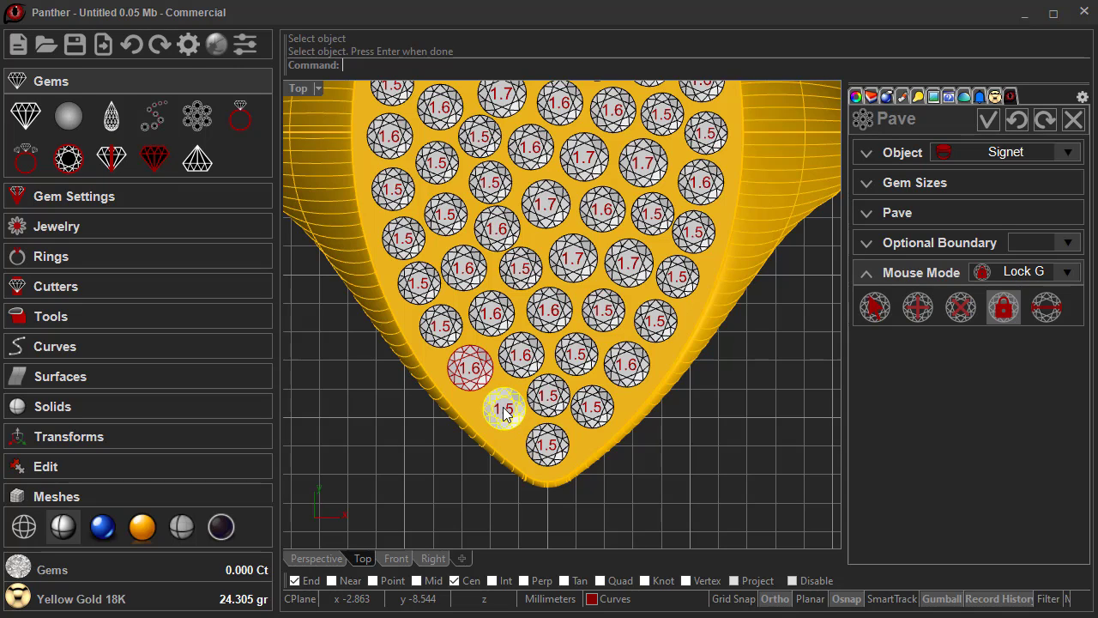
{"action": "left_click", "coordinate": [504, 412]}
{"action": "left_click", "coordinate": [544, 441]}
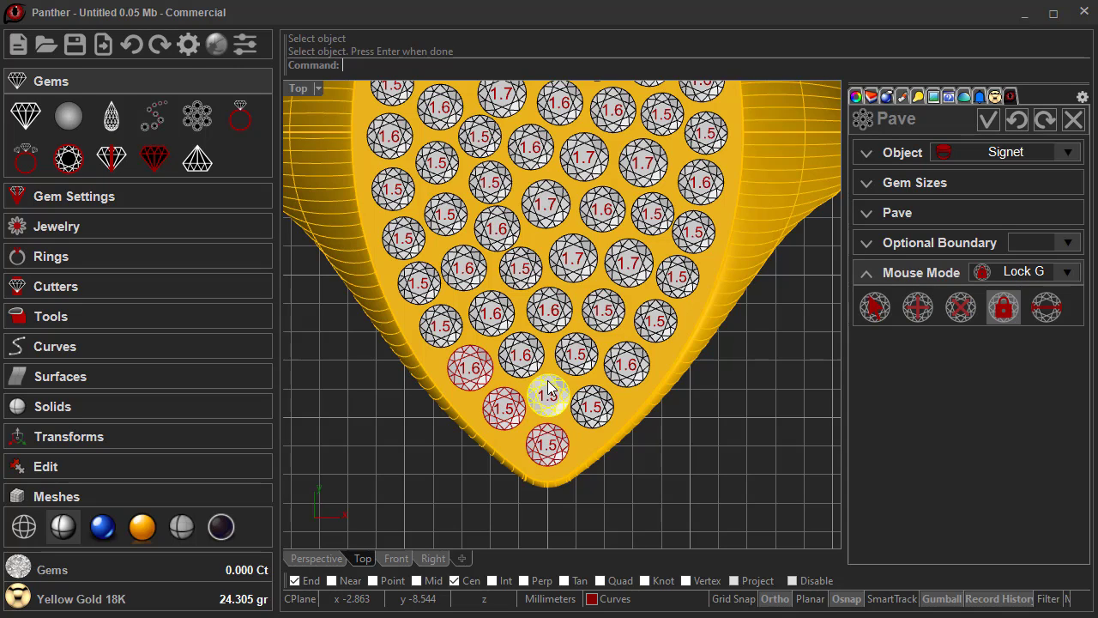
{"action": "left_click", "coordinate": [547, 391]}
{"action": "left_click", "coordinate": [520, 353]}
{"action": "left_click", "coordinate": [574, 353]}
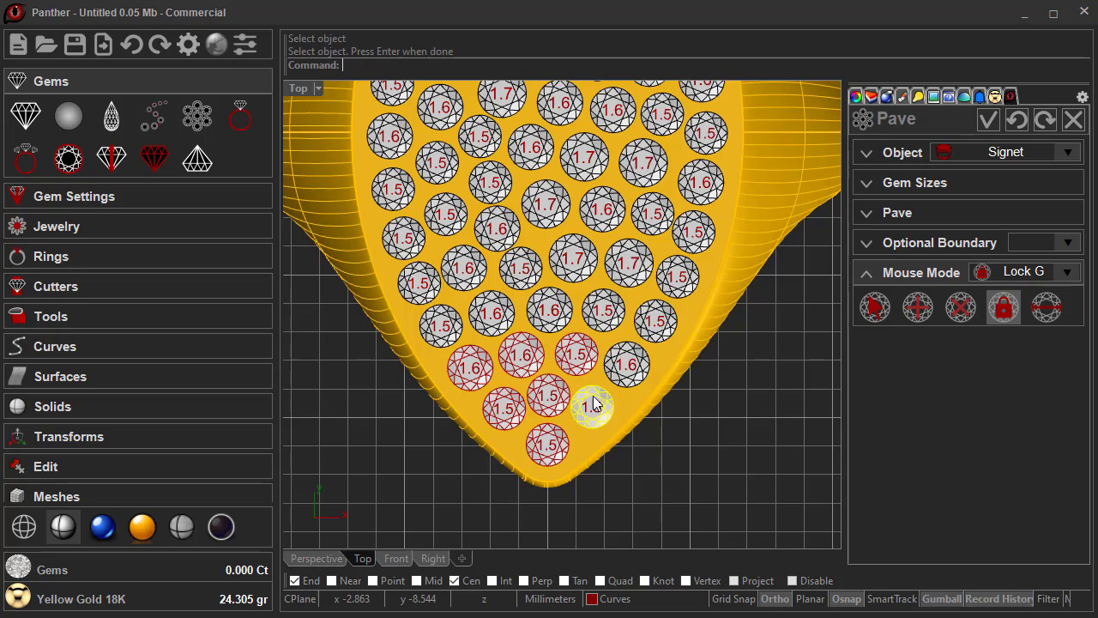
{"action": "left_click", "coordinate": [634, 357]}
Return to resizing gems and enlarge the 1.5 gem just above the locked group, right of center, to 1.70.
{"action": "left_click", "coordinate": [1046, 308]}
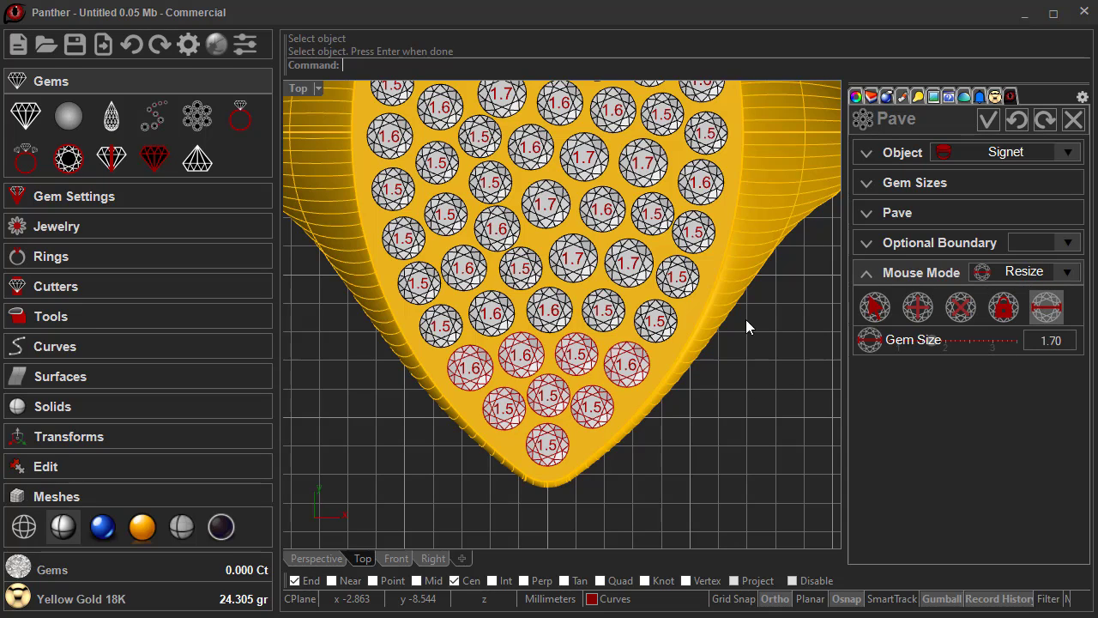
{"action": "left_click", "coordinate": [601, 315]}
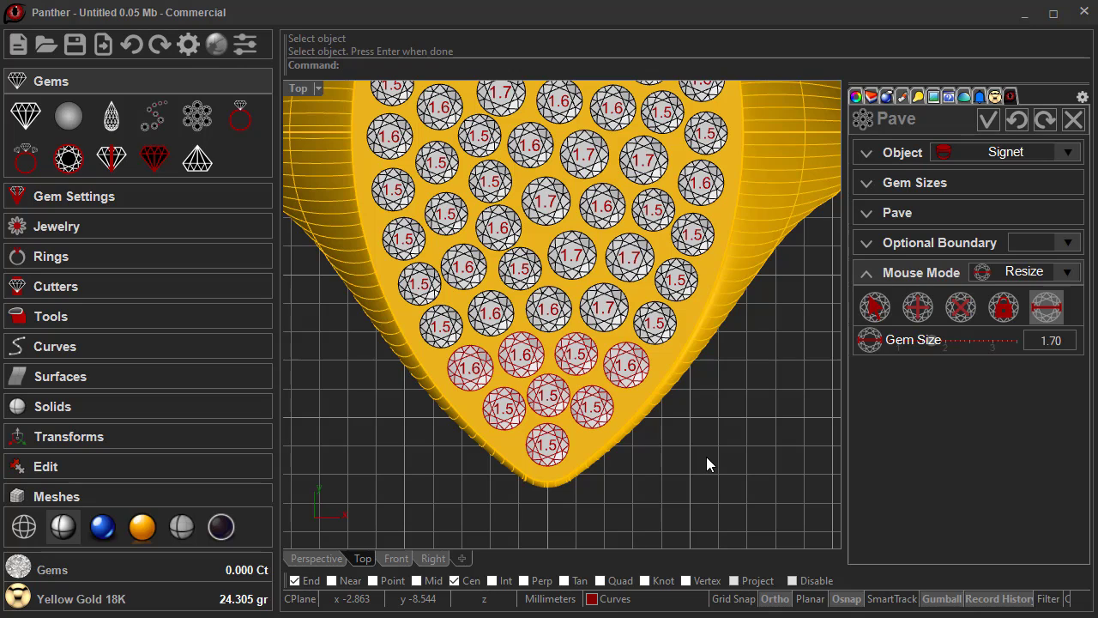
Check the whole signet face and apply the pave.
{"action": "scroll", "coordinate": [706, 464], "scroll_direction": "down", "scroll_amount": 2}
{"action": "scroll", "coordinate": [706, 463], "scroll_direction": "down", "scroll_amount": 1}
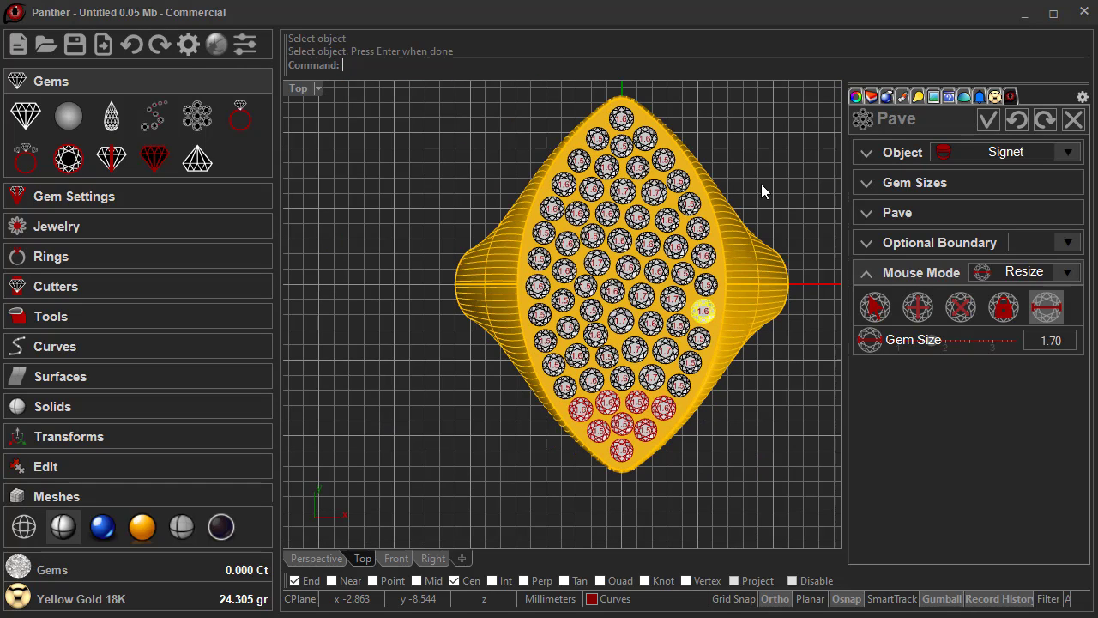
{"action": "left_click", "coordinate": [987, 119]}
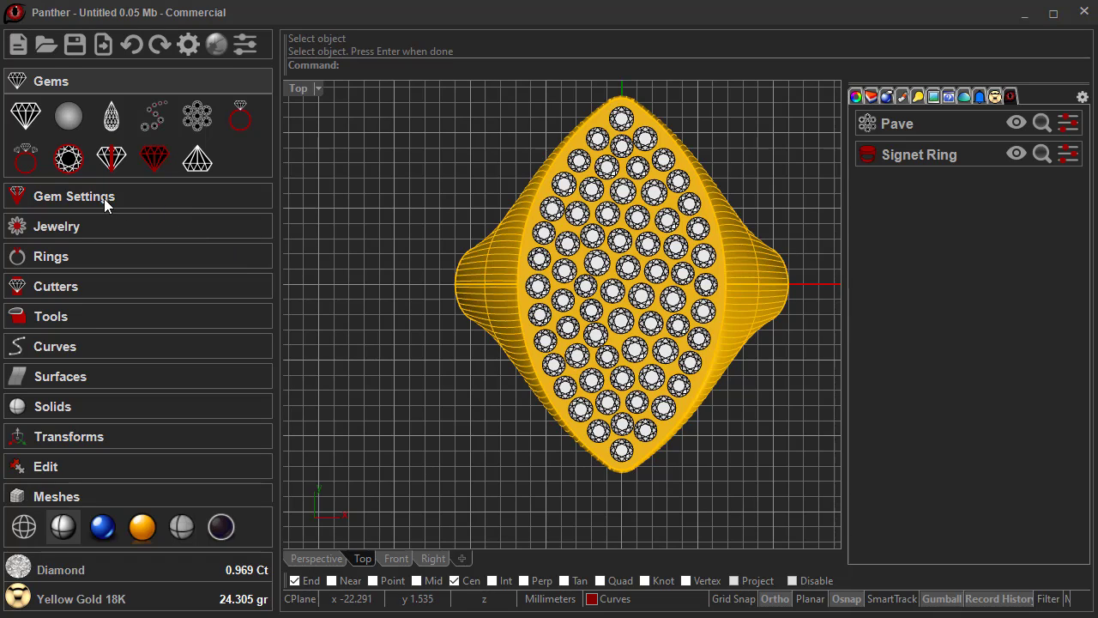
Create Pave Prongs on the signet ring, using all the pave gems as input.
{"action": "left_click", "coordinate": [69, 196]}
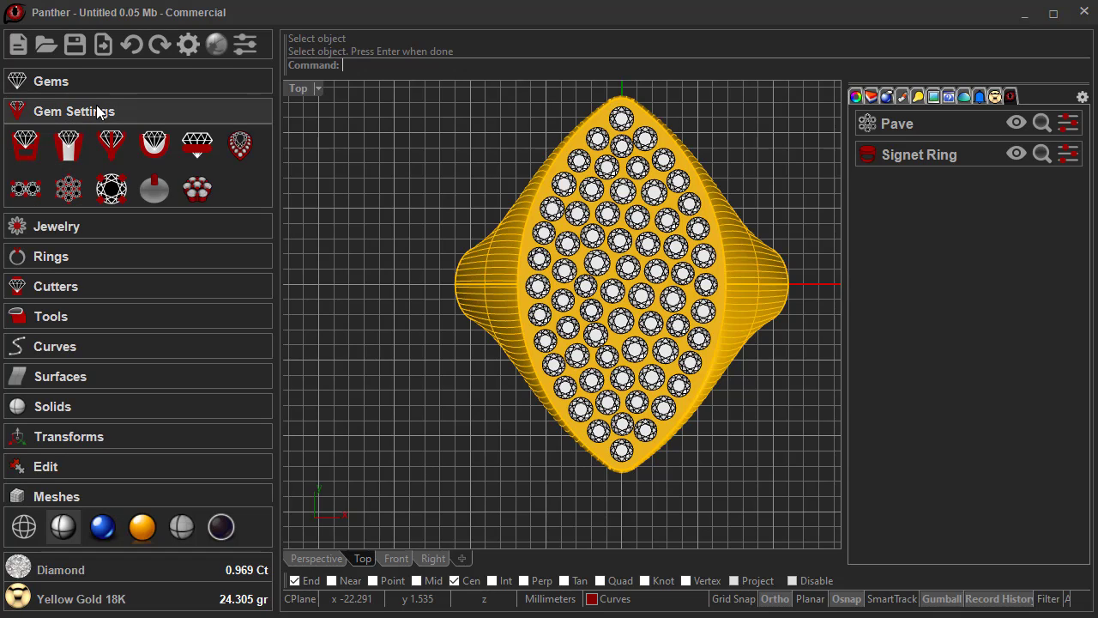
{"action": "left_click", "coordinate": [66, 189]}
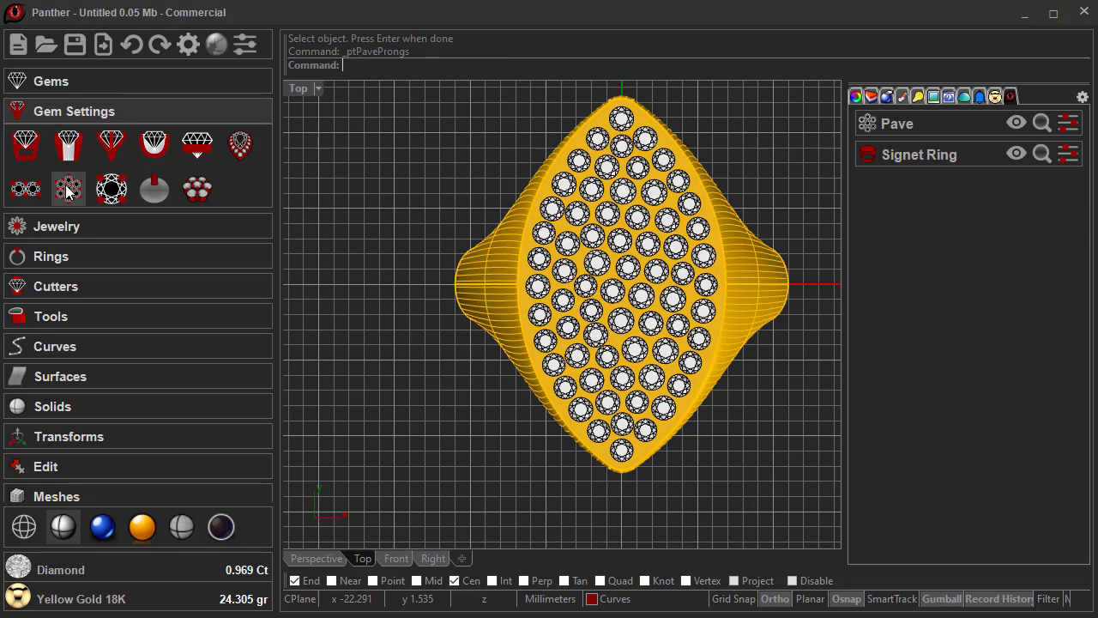
{"action": "left_click", "coordinate": [866, 153]}
{"action": "left_click", "coordinate": [918, 188]}
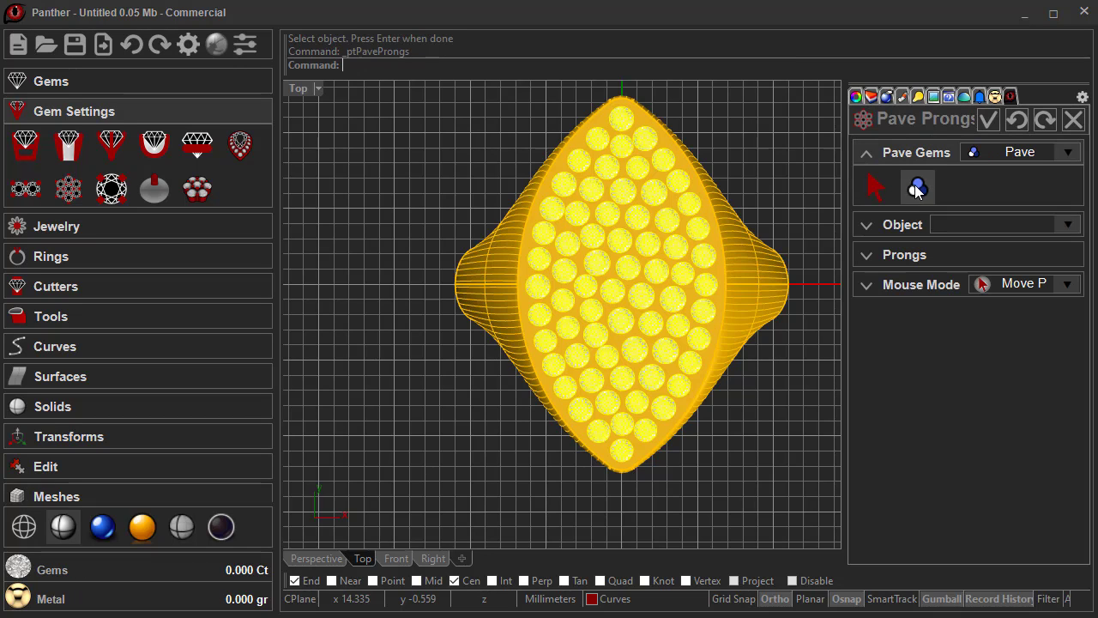
{"action": "left_click", "coordinate": [921, 188]}
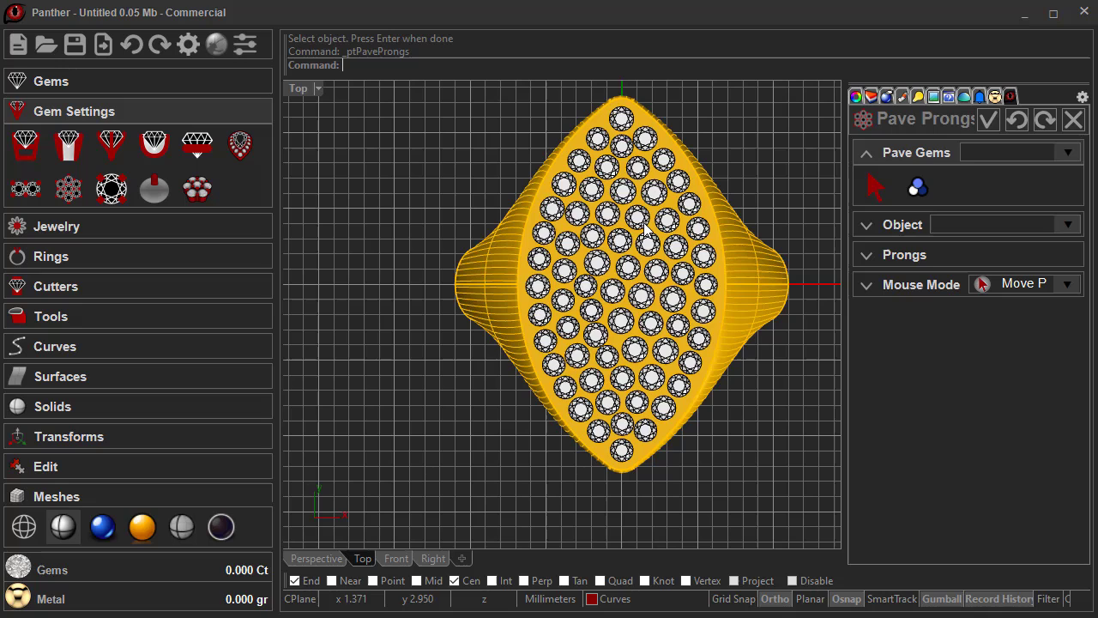
{"action": "left_click", "coordinate": [917, 188]}
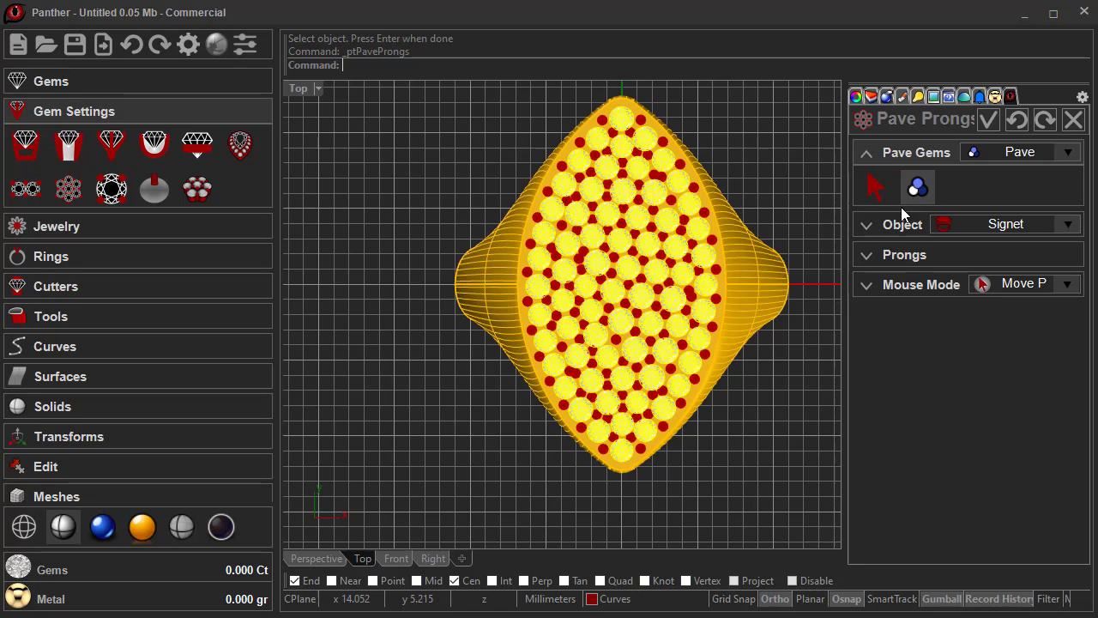
{"action": "scroll", "coordinate": [674, 228], "scroll_direction": "up", "scroll_amount": 2}
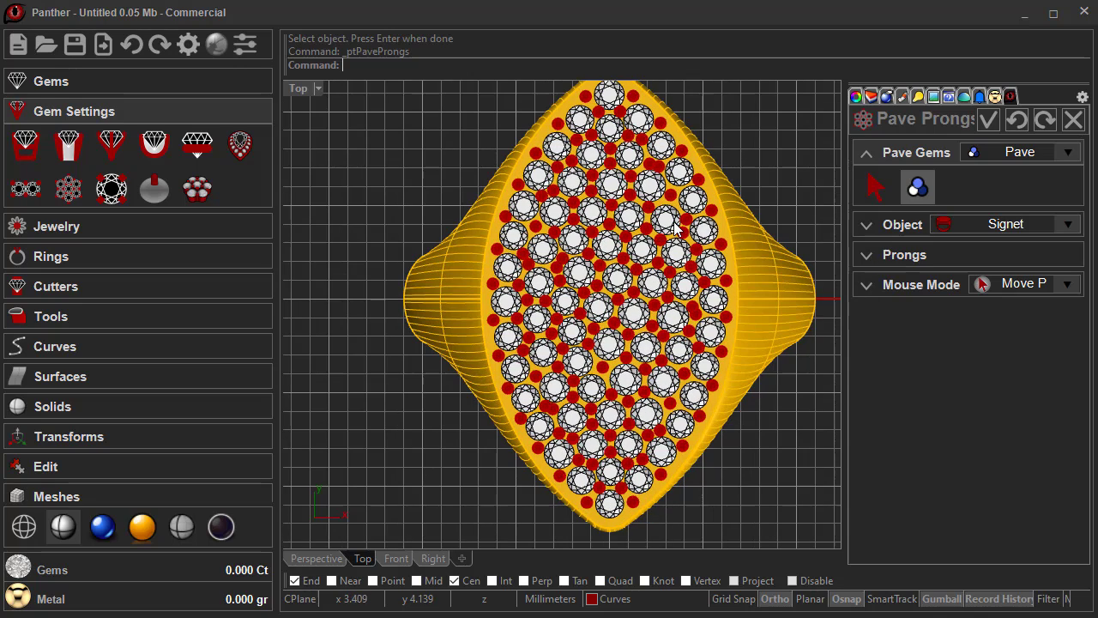
Set the prongs diameter to 0.70 and the prong margin to 0.80.
{"action": "left_click", "coordinate": [866, 256]}
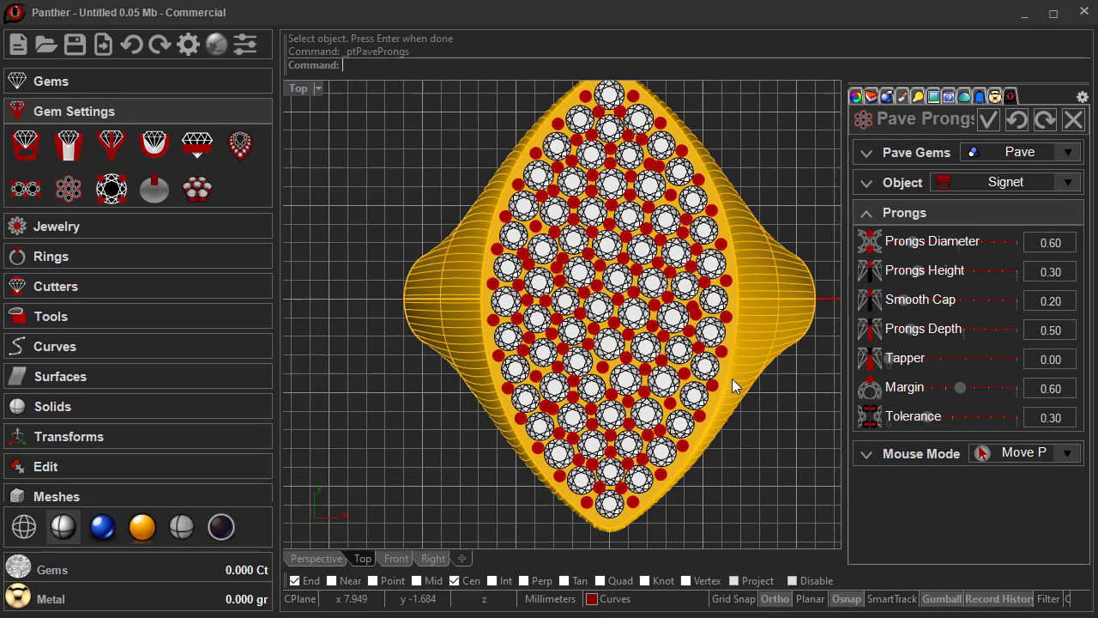
{"action": "scroll", "coordinate": [720, 381], "scroll_direction": "up", "scroll_amount": 3}
{"action": "scroll", "coordinate": [709, 383], "scroll_direction": "up", "scroll_amount": 2}
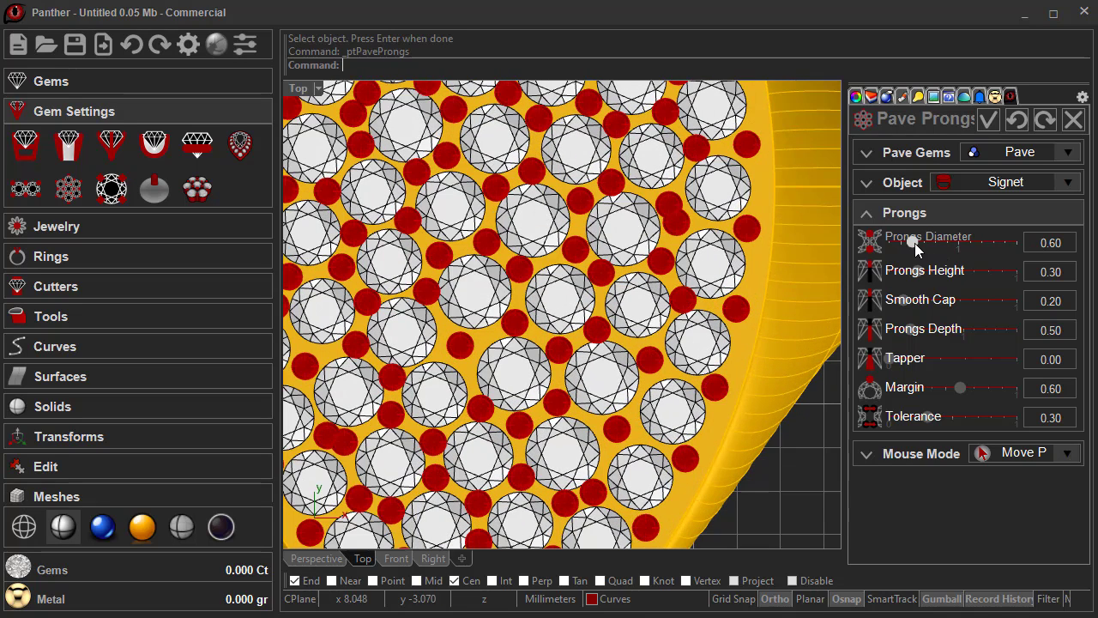
{"action": "left_click_drag", "start_coordinate": [912, 241], "coordinate": [919, 241]}
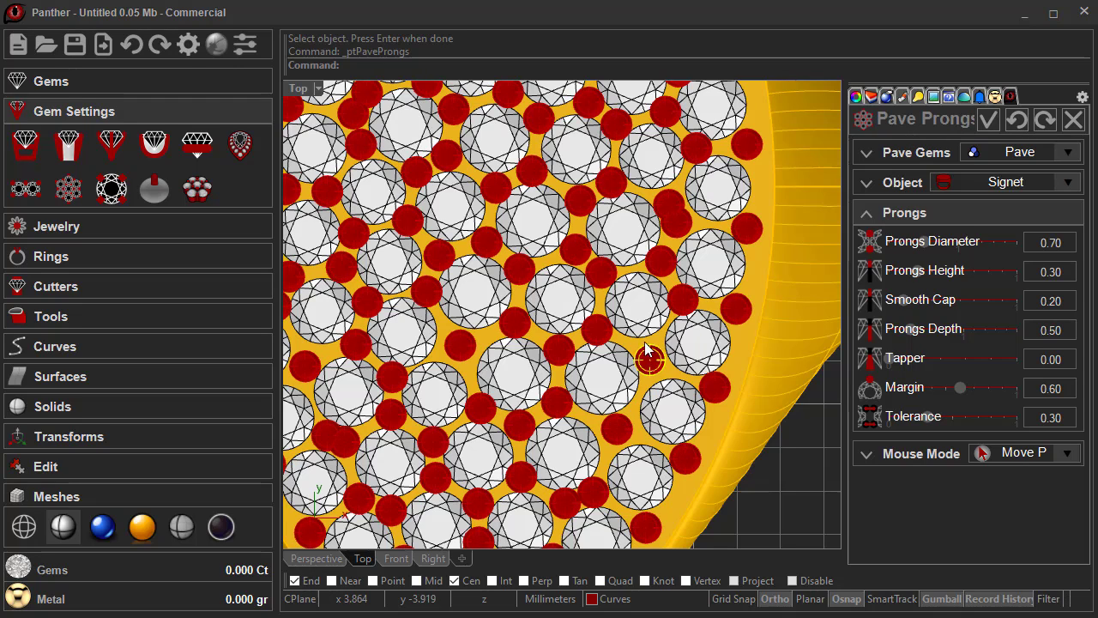
{"action": "scroll", "coordinate": [603, 362], "scroll_direction": "down", "scroll_amount": 1}
{"action": "scroll", "coordinate": [603, 362], "scroll_direction": "down", "scroll_amount": 1}
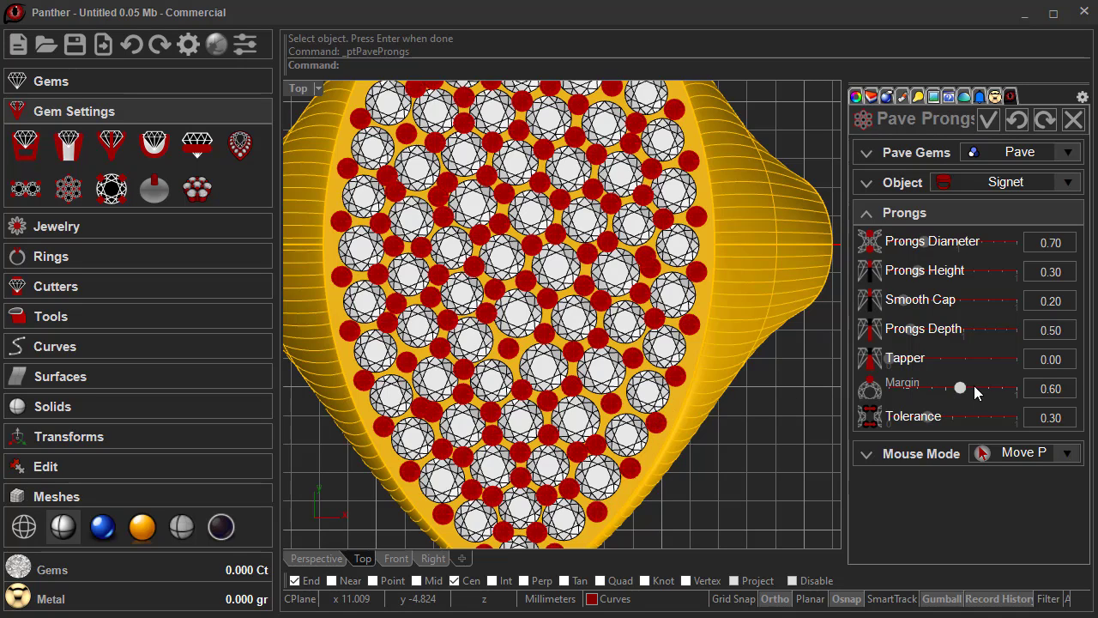
{"action": "left_click_drag", "start_coordinate": [961, 389], "coordinate": [983, 391]}
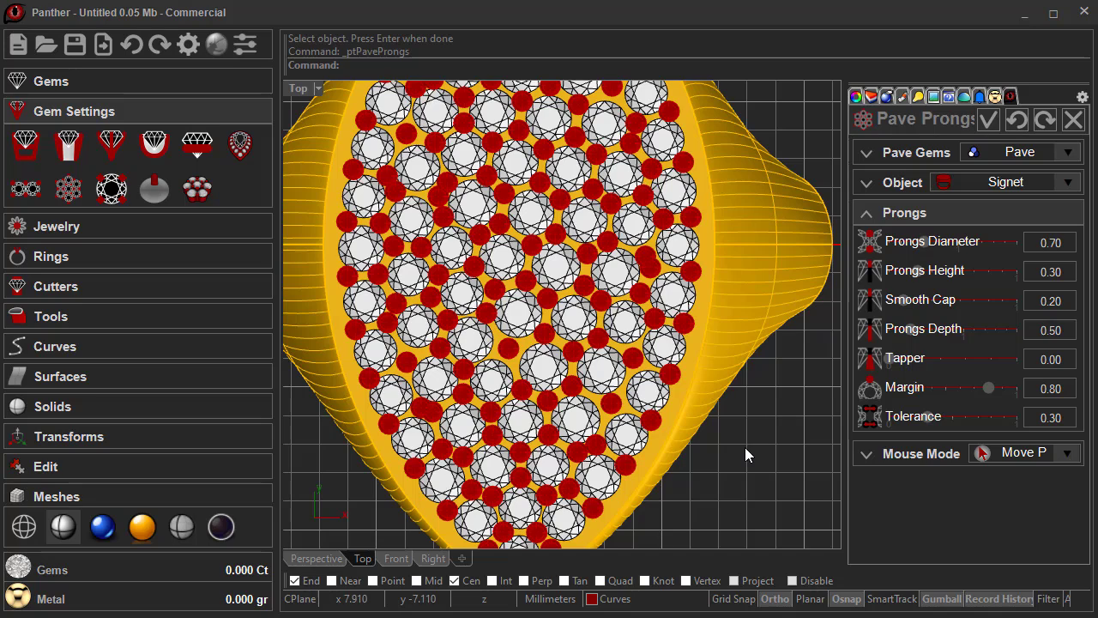
Add a 0.65 diameter prong below the lowest gem at the signet face's lower tip, and return to moving prongs.
{"action": "left_click", "coordinate": [865, 454]}
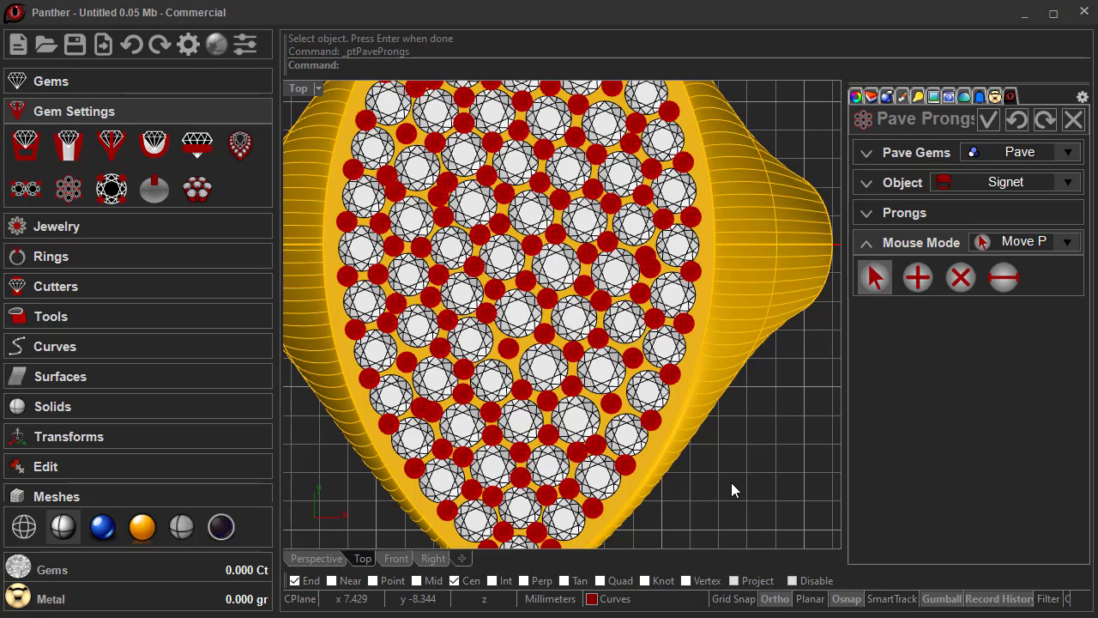
{"action": "right_click_drag", "start_coordinate": [730, 488], "coordinate": [802, 363]}
{"action": "scroll", "coordinate": [674, 403], "scroll_direction": "up", "scroll_amount": 5}
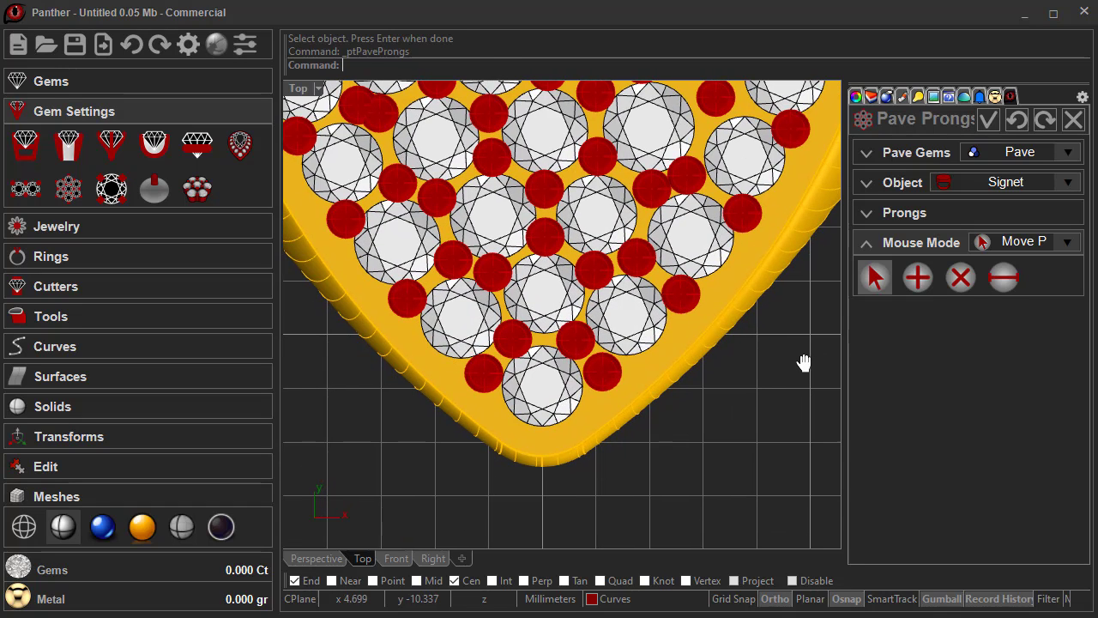
{"action": "scroll", "coordinate": [772, 382], "scroll_direction": "up", "scroll_amount": 1}
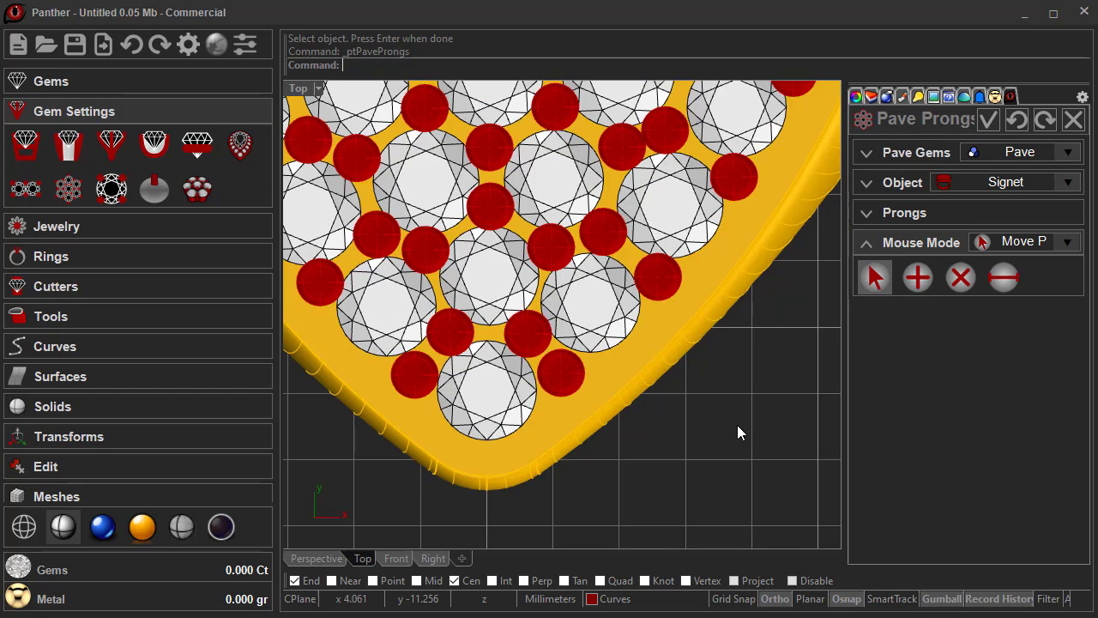
{"action": "right_click_drag", "start_coordinate": [735, 431], "coordinate": [792, 452]}
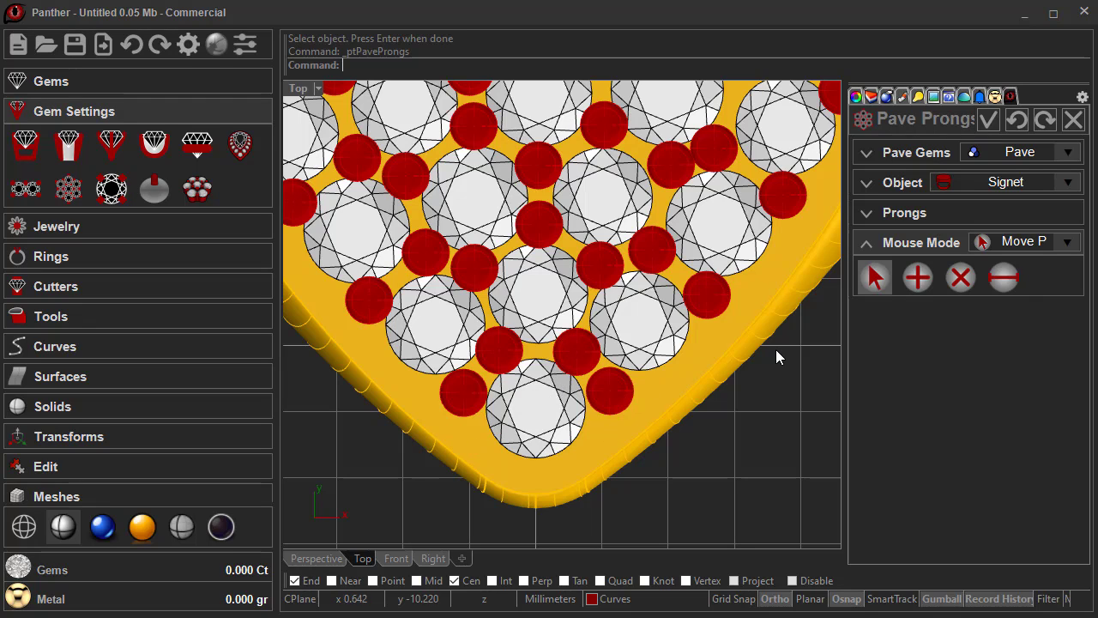
{"action": "left_click", "coordinate": [917, 277]}
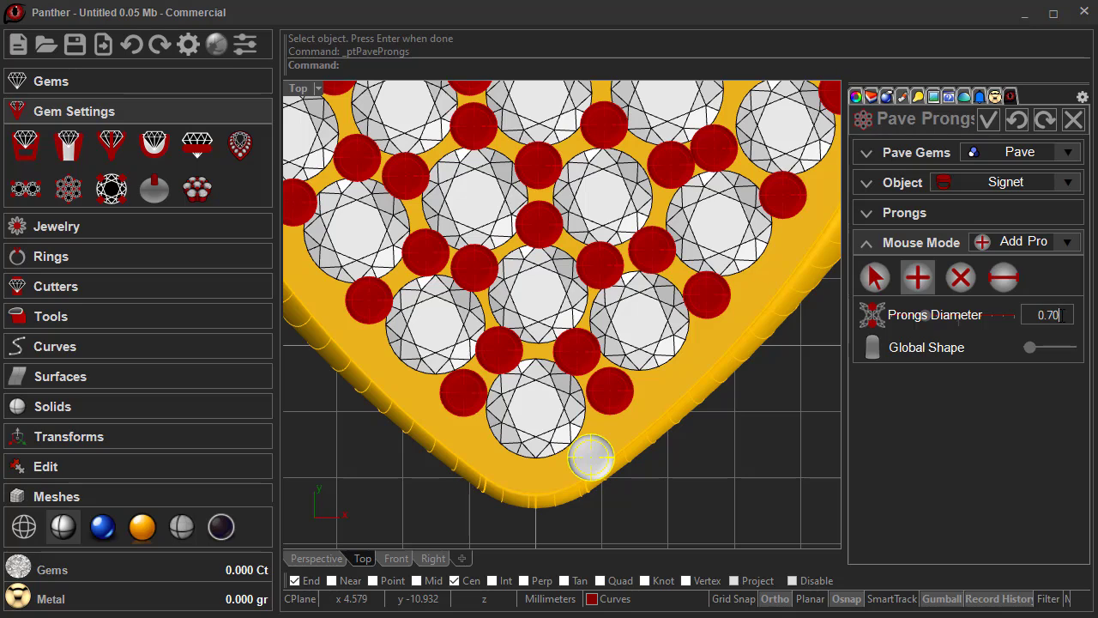
{"action": "key", "text": "Left"}
{"action": "type", "text": "65"}
{"action": "left_click", "coordinate": [535, 466]}
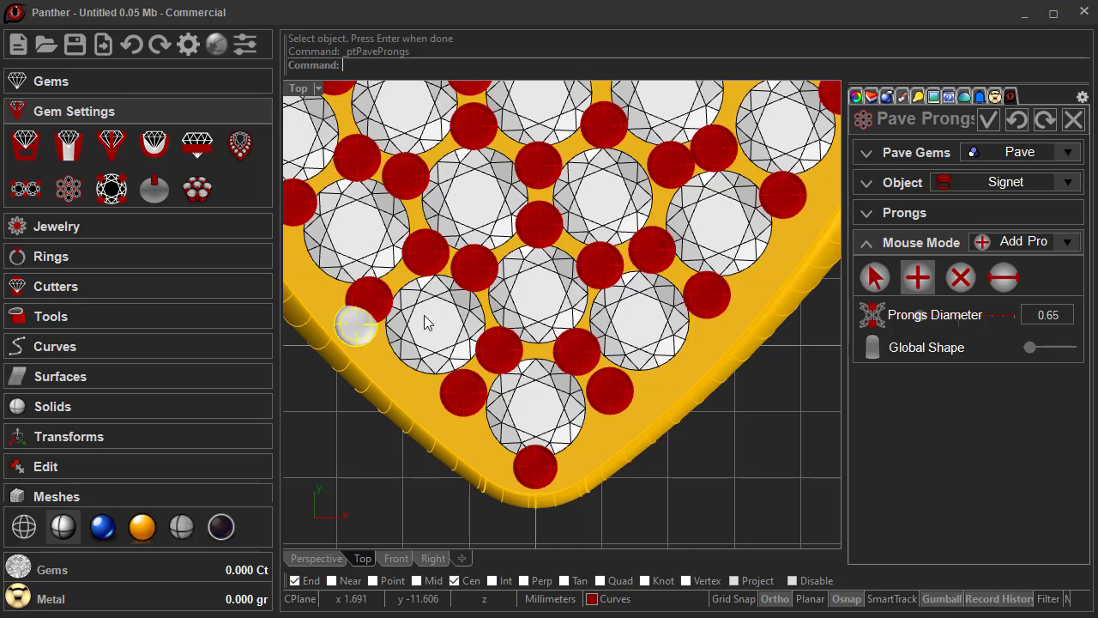
{"action": "left_click", "coordinate": [873, 276]}
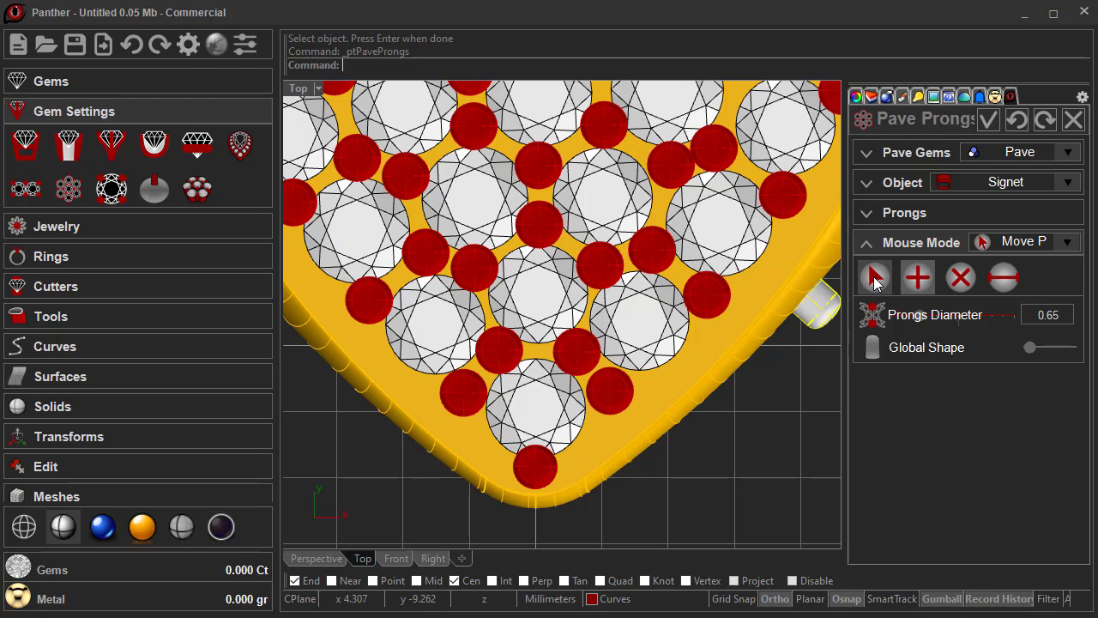
{"action": "left_click", "coordinate": [875, 281]}
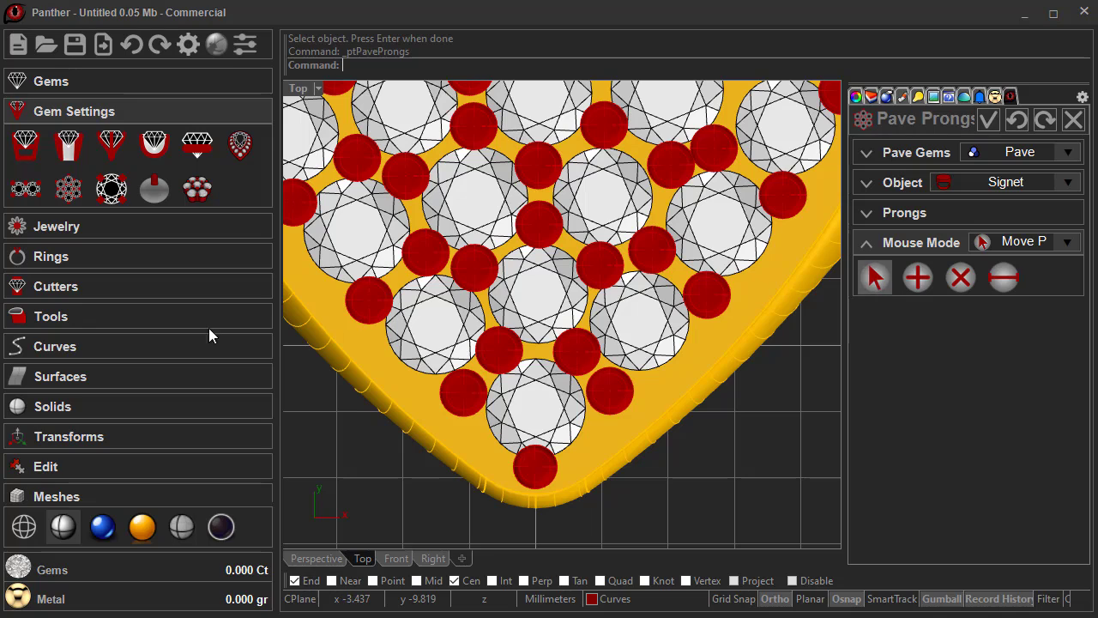
Save the model as "Anel Pavê" in the Panther folder under Aulas Gratuitas Youtube.
{"action": "left_click", "coordinate": [73, 44]}
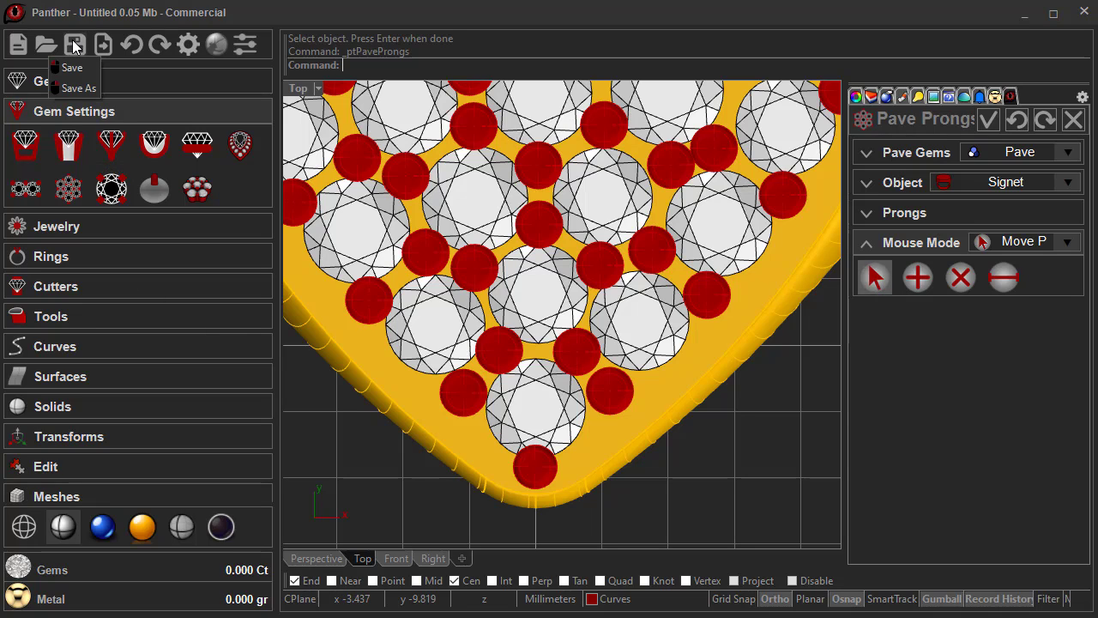
{"action": "left_click", "coordinate": [73, 44]}
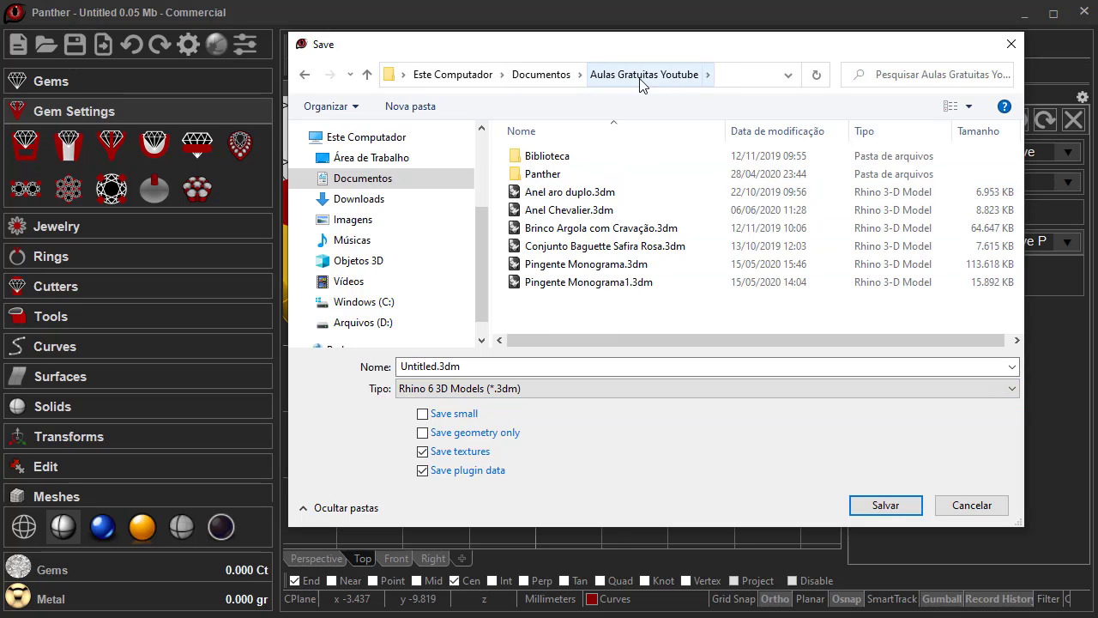
{"action": "double_click", "coordinate": [537, 174]}
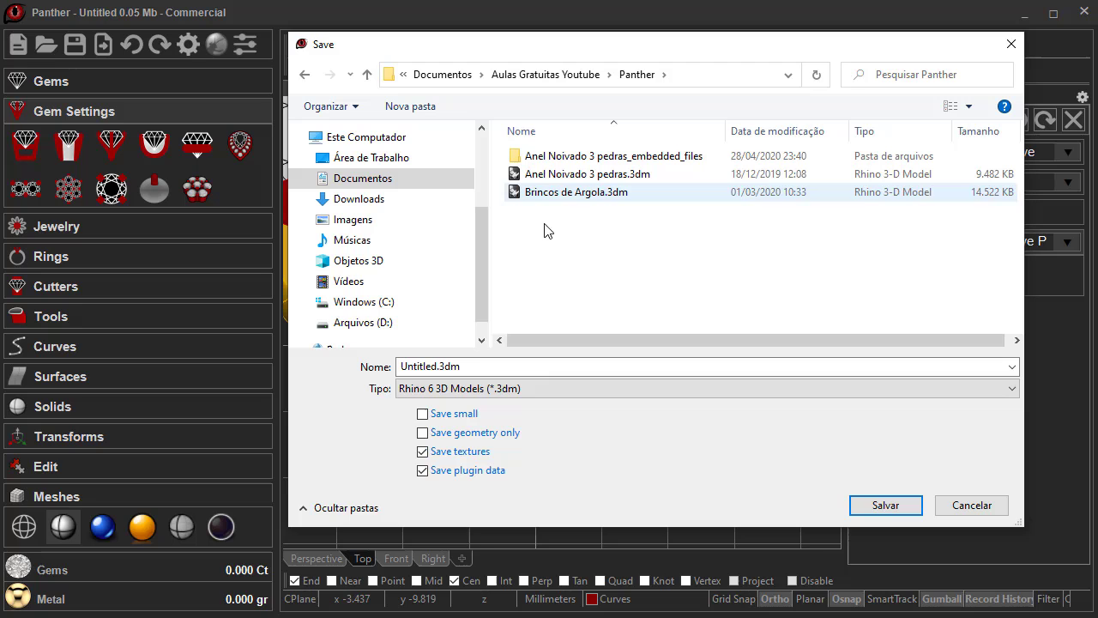
{"action": "left_click", "coordinate": [514, 366]}
{"action": "type", "text": "Anel "}
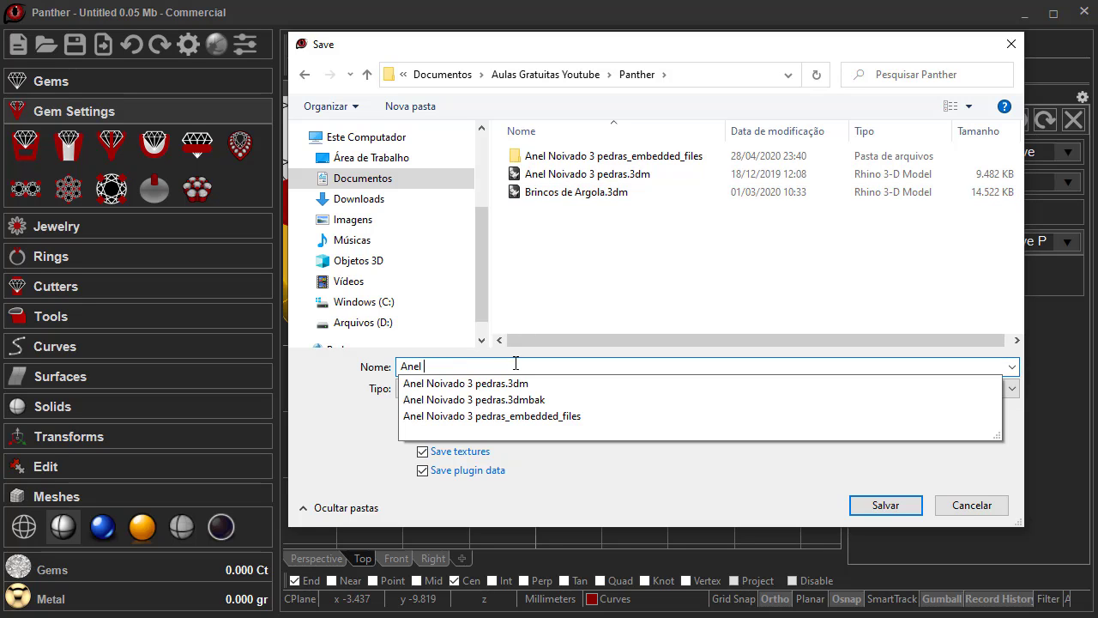
{"action": "type", "text": "Pave"}
{"action": "left_click", "coordinate": [885, 505]}
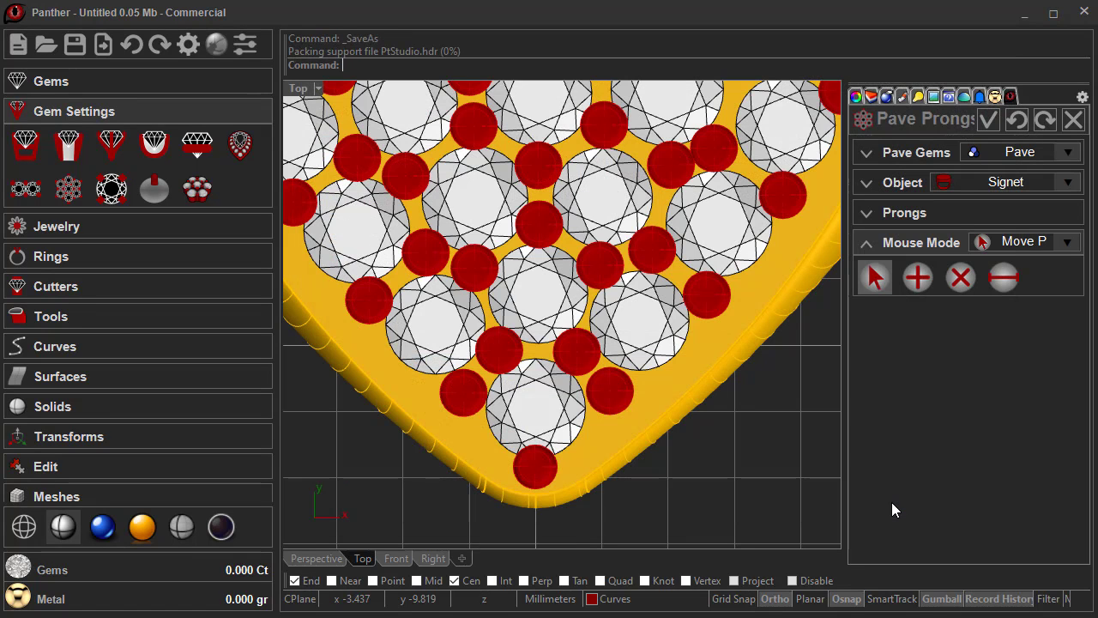
Move the prong left of the lowest gem up and outward against the neighboring gem on the left.
{"action": "left_click", "coordinate": [872, 280]}
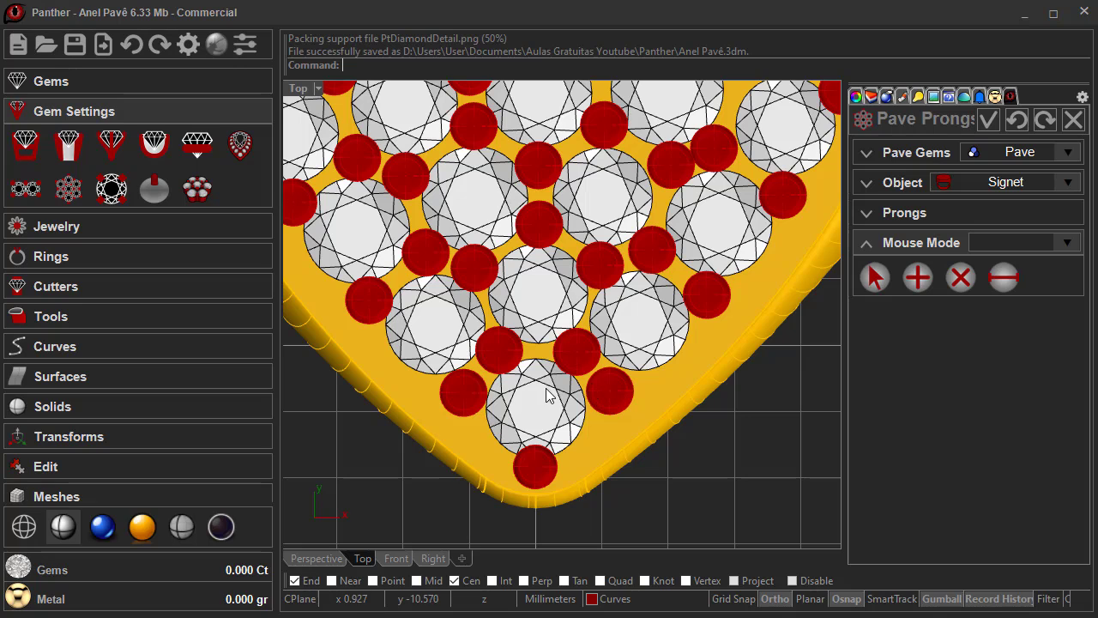
{"action": "scroll", "coordinate": [454, 392], "scroll_direction": "up", "scroll_amount": 3}
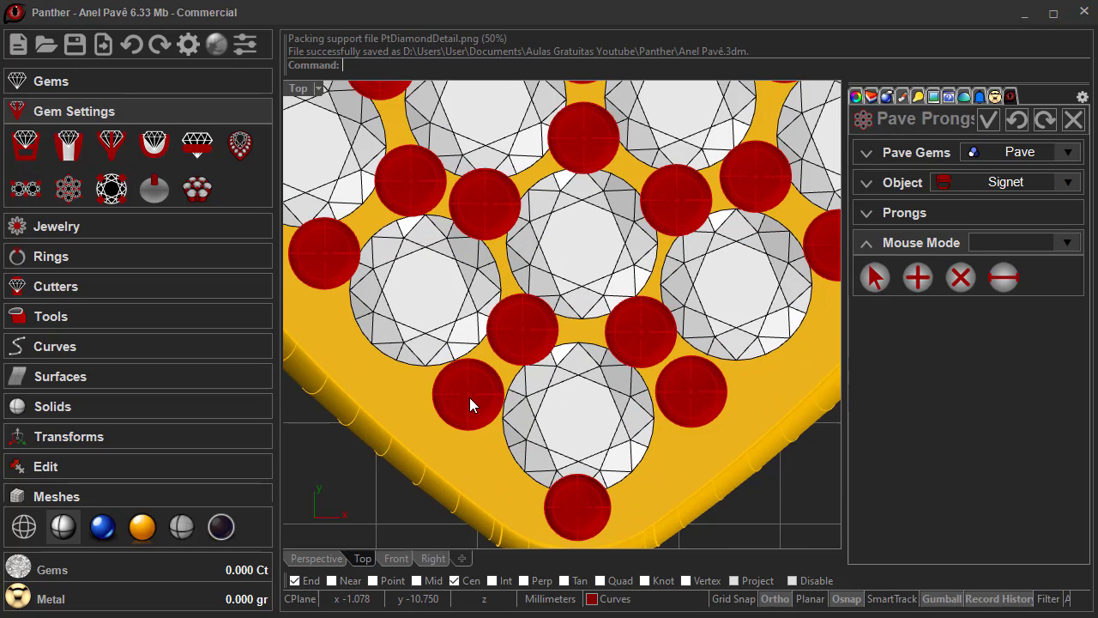
{"action": "left_click", "coordinate": [466, 396]}
{"action": "left_click_drag", "start_coordinate": [467, 398], "coordinate": [445, 382]}
Add two 0.65 diameter prongs, one on each lower side of the lowest gem.
{"action": "left_click", "coordinate": [917, 277]}
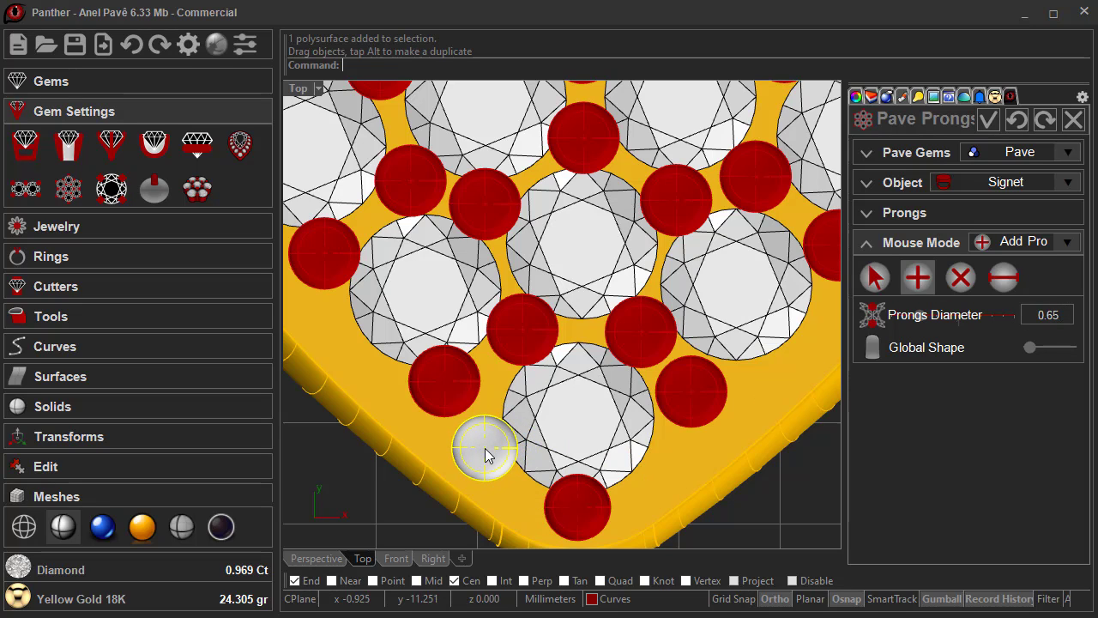
{"action": "left_click", "coordinate": [485, 448]}
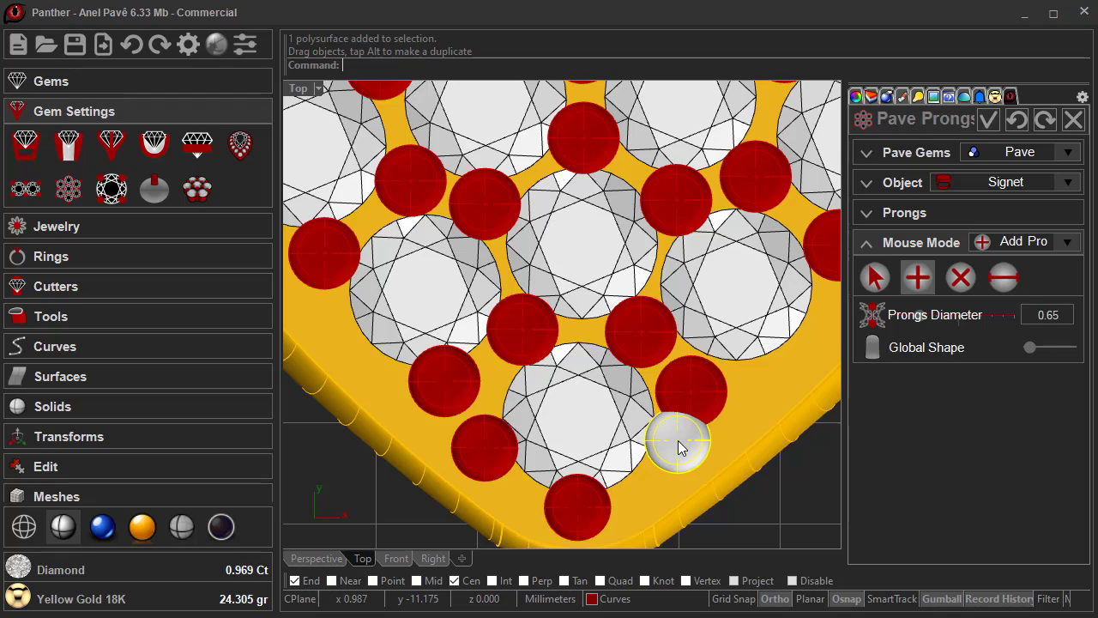
{"action": "left_click", "coordinate": [677, 440]}
Move the original prong right of the lowest gem up against the neighboring gem, and shift the next right-edge prong down along that gem.
{"action": "left_click", "coordinate": [875, 277]}
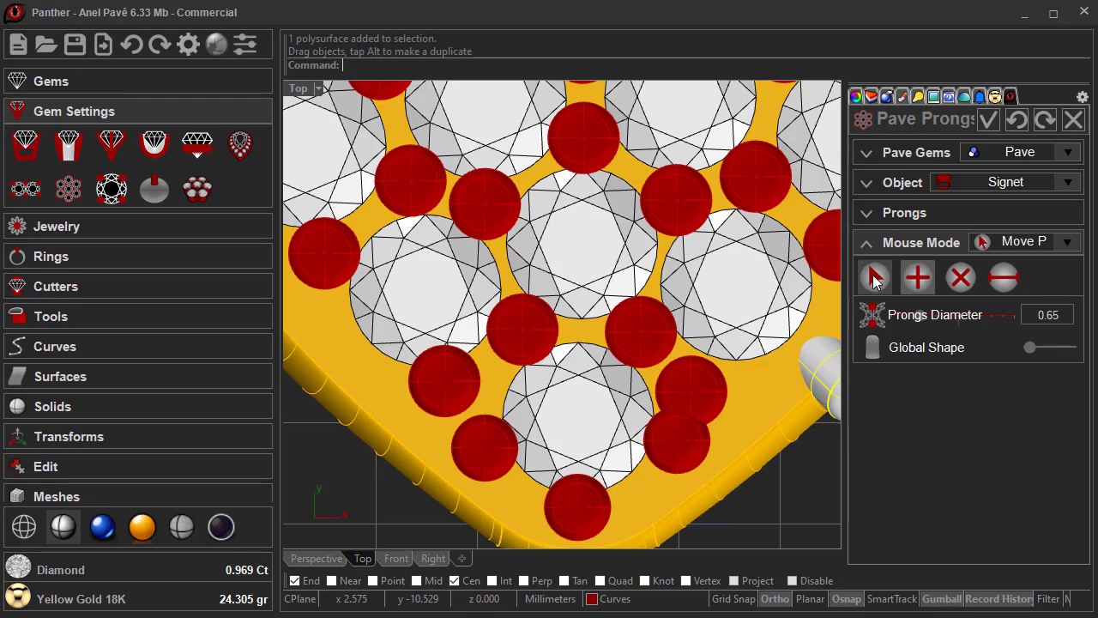
{"action": "left_click_drag", "start_coordinate": [698, 391], "coordinate": [719, 378]}
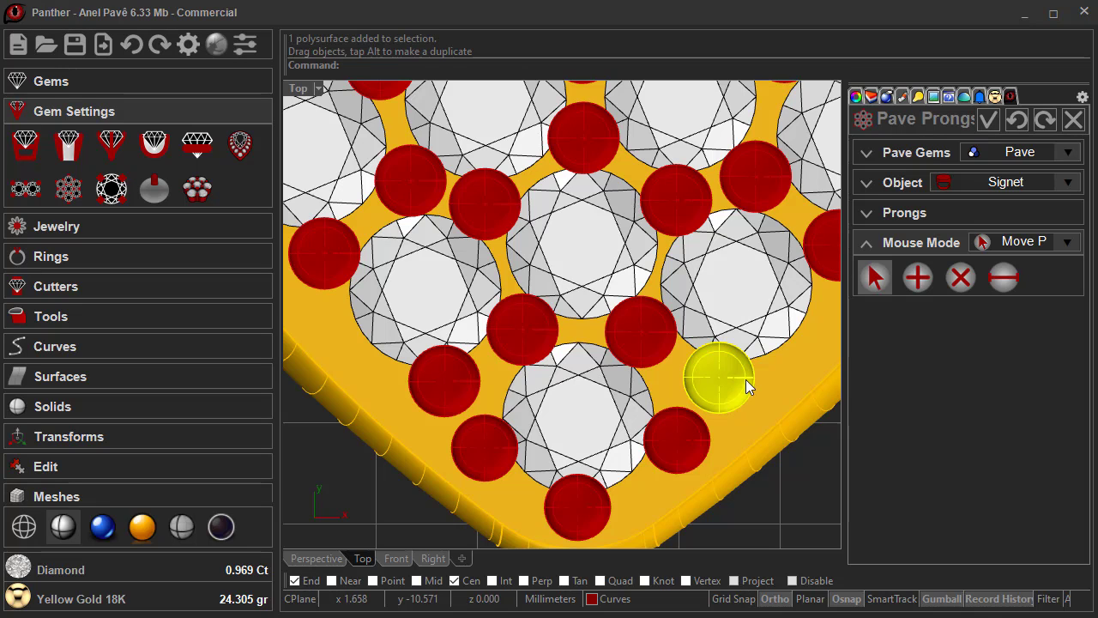
{"action": "scroll", "coordinate": [474, 387], "scroll_direction": "down", "scroll_amount": 2}
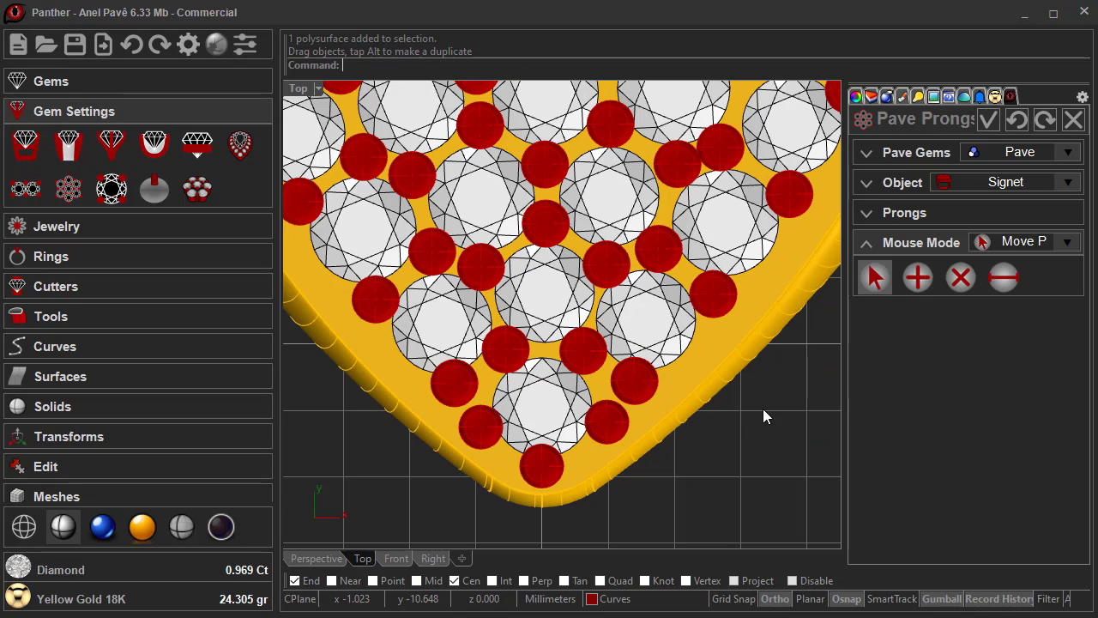
{"action": "scroll", "coordinate": [746, 291], "scroll_direction": "up", "scroll_amount": 3}
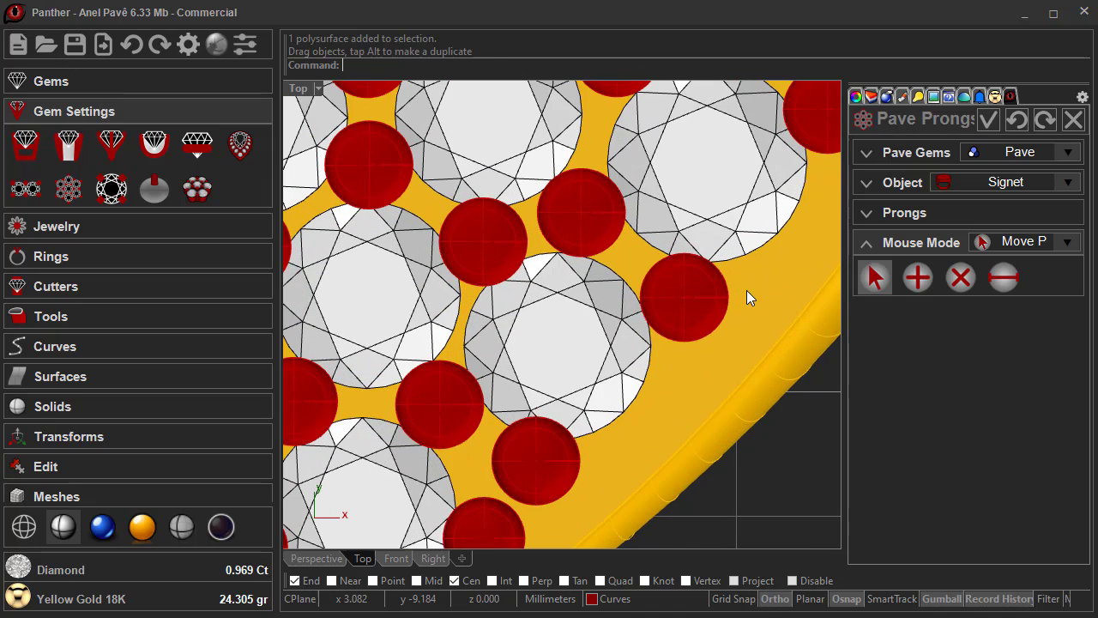
{"action": "left_click_drag", "start_coordinate": [686, 311], "coordinate": [673, 330]}
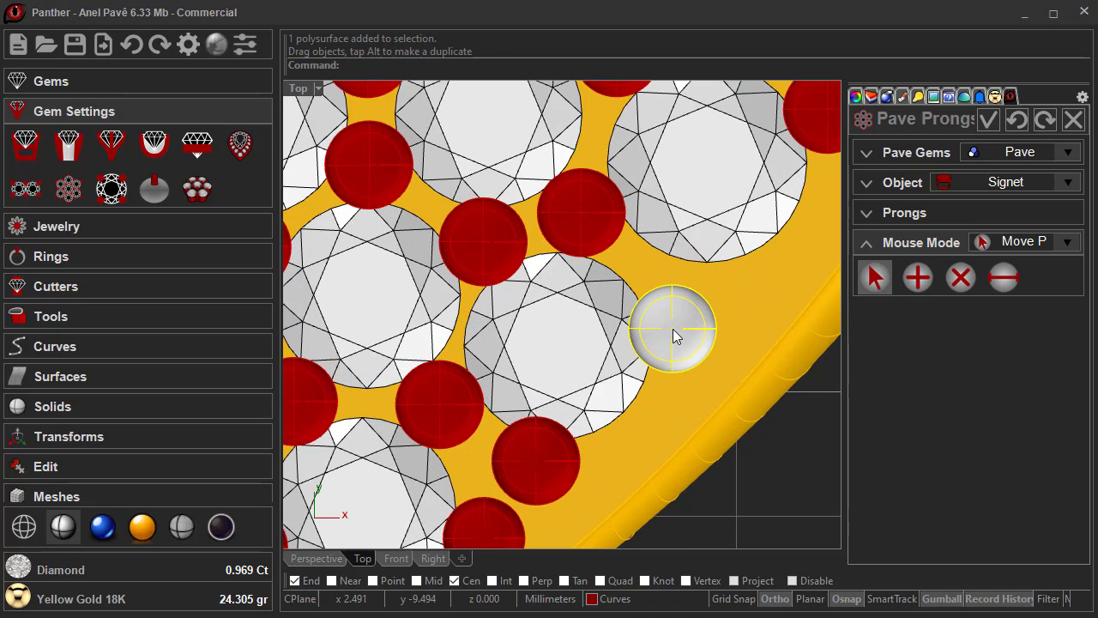
Move the prong above the lower-right edge gem upward, and separate the two overlapping prongs above the next gem along the right edge.
{"action": "left_click_drag", "start_coordinate": [577, 213], "coordinate": [581, 193]}
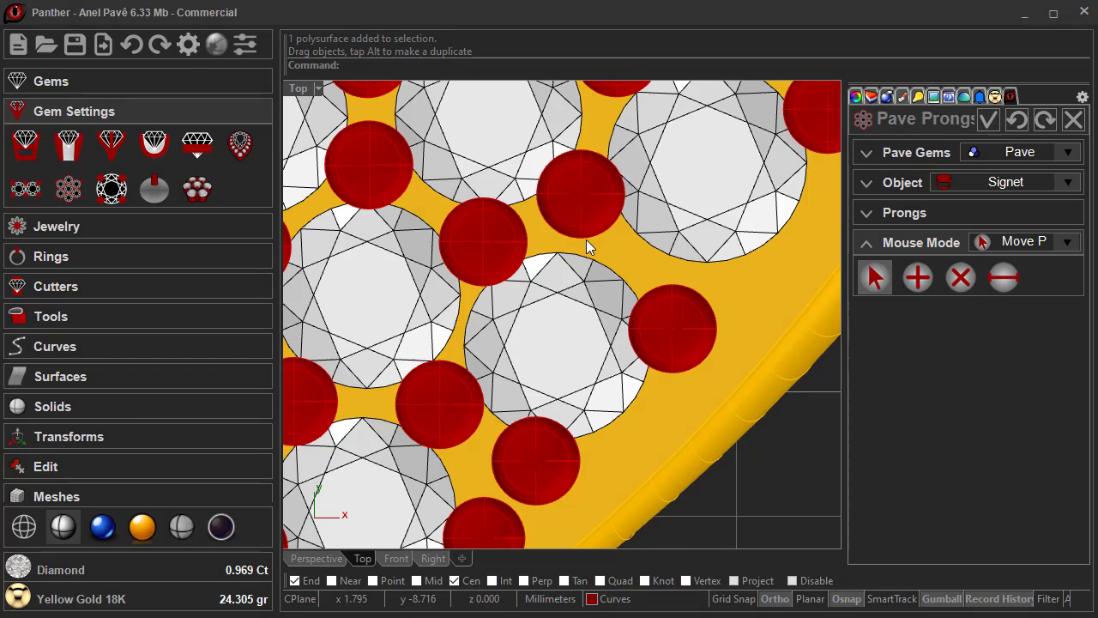
{"action": "scroll", "coordinate": [600, 258], "scroll_direction": "down", "scroll_amount": 5}
{"action": "scroll", "coordinate": [666, 186], "scroll_direction": "up", "scroll_amount": 5}
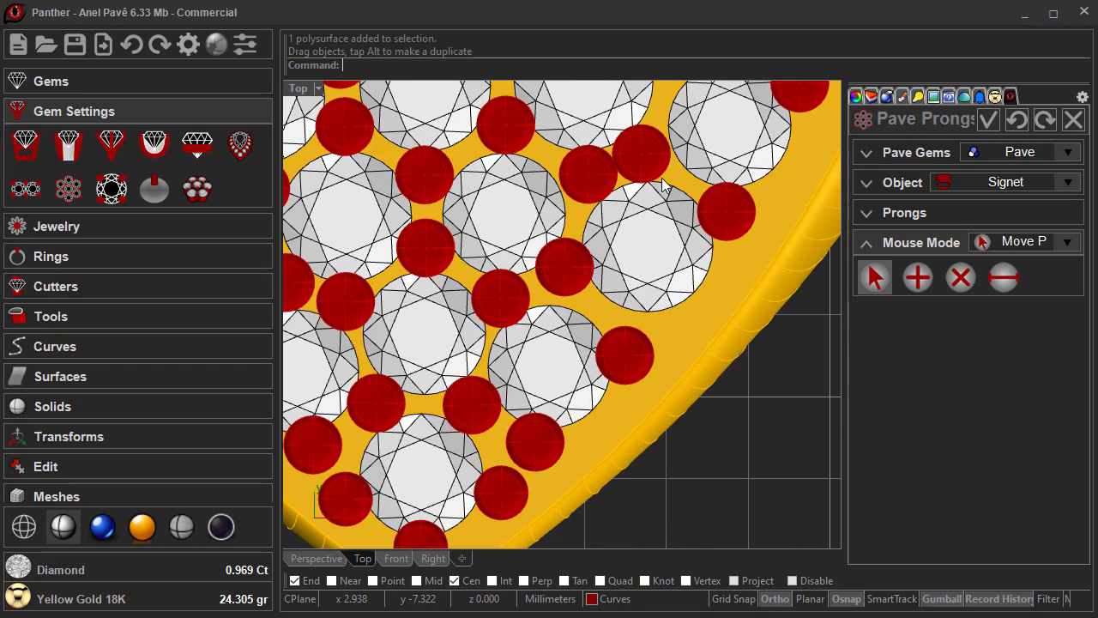
{"action": "left_click_drag", "start_coordinate": [543, 199], "coordinate": [533, 206]}
Add two 0.65 diameter prongs, one below the lower-right edge gem and one on the left side of the next gem up the edge.
{"action": "left_click", "coordinate": [916, 276]}
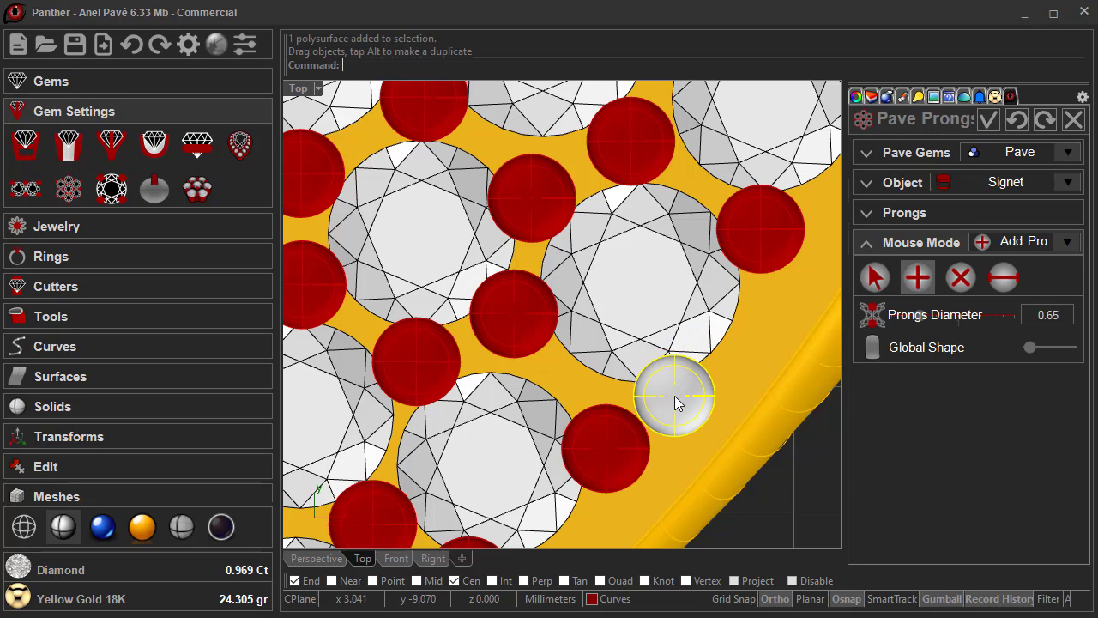
{"action": "left_click", "coordinate": [677, 396]}
{"action": "scroll", "coordinate": [678, 395], "scroll_direction": "down", "scroll_amount": 3}
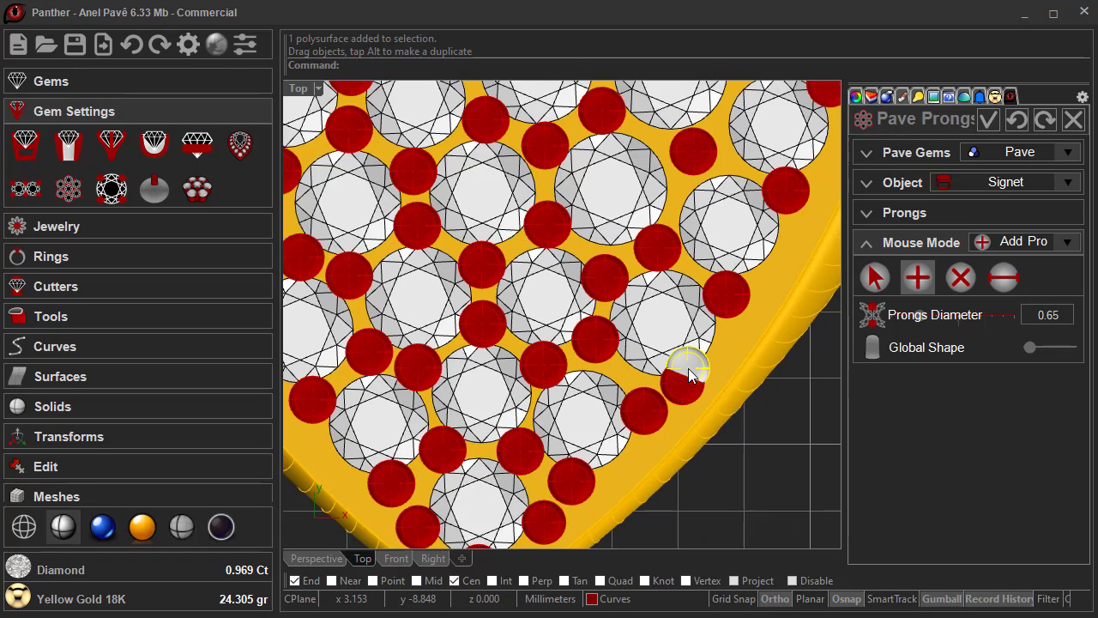
{"action": "scroll", "coordinate": [688, 368], "scroll_direction": "up", "scroll_amount": 1}
{"action": "scroll", "coordinate": [685, 363], "scroll_direction": "up", "scroll_amount": 2}
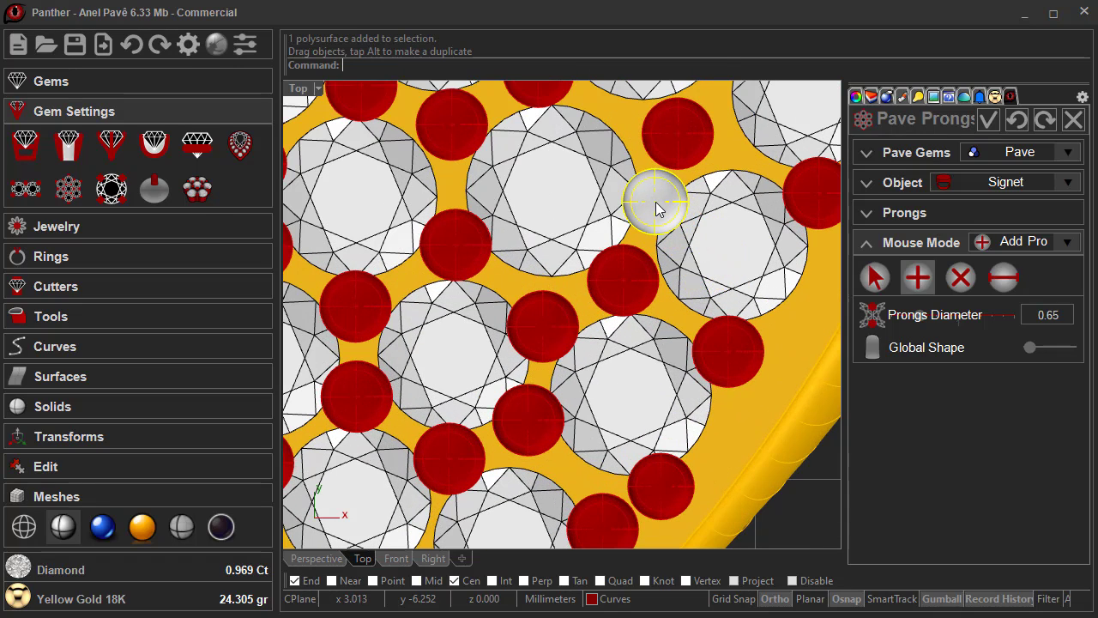
{"action": "left_click", "coordinate": [652, 198]}
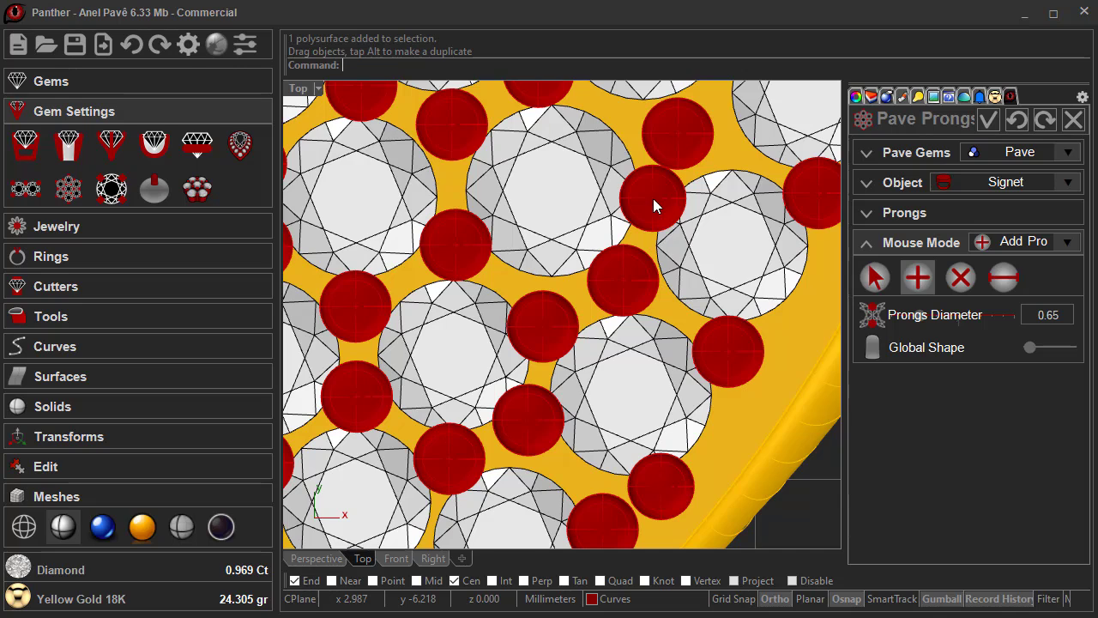
Add two 0.65 diameter prongs in the open gaps between the gems near the middle of the pavé's lower half.
{"action": "scroll", "coordinate": [653, 198], "scroll_direction": "down", "scroll_amount": 3}
{"action": "scroll", "coordinate": [653, 203], "scroll_direction": "down", "scroll_amount": 1}
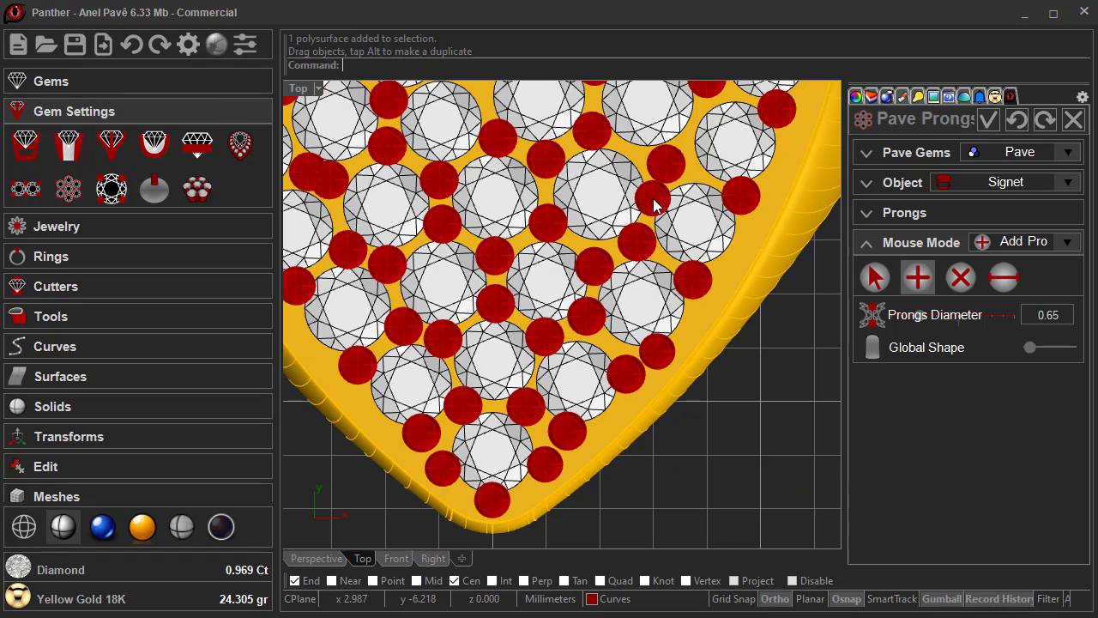
{"action": "scroll", "coordinate": [653, 198], "scroll_direction": "down", "scroll_amount": 2}
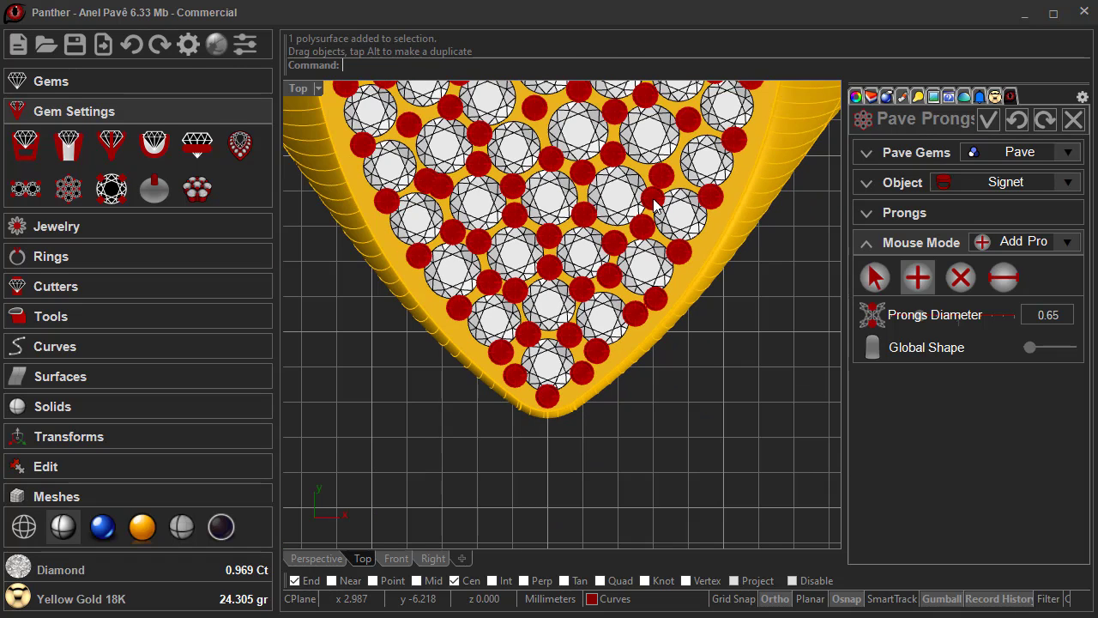
{"action": "scroll", "coordinate": [566, 150], "scroll_direction": "up", "scroll_amount": 4}
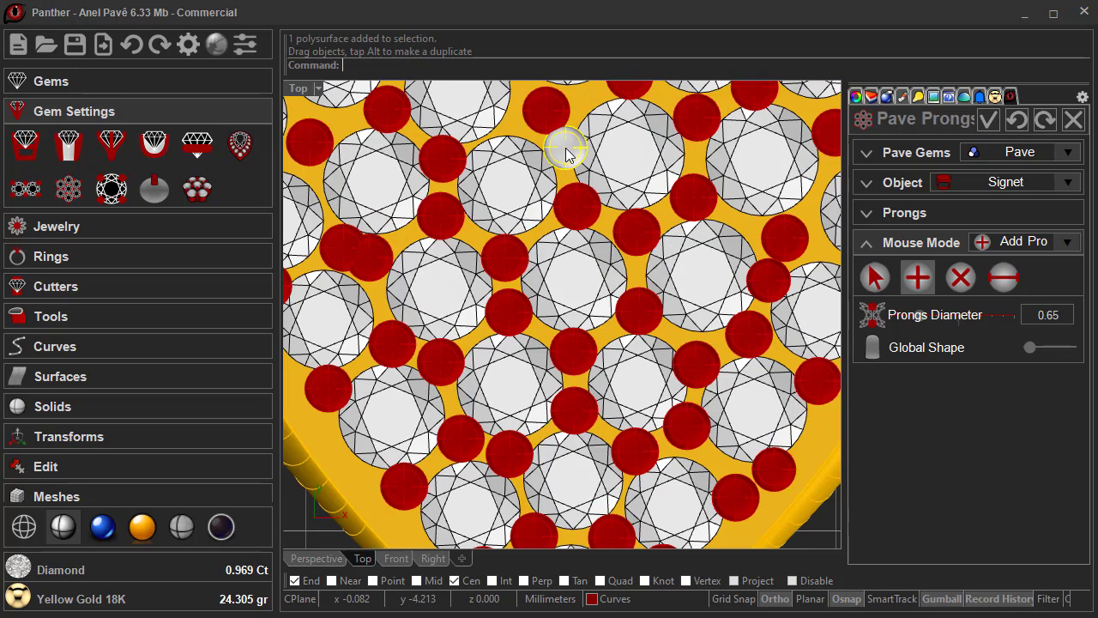
{"action": "scroll", "coordinate": [558, 152], "scroll_direction": "down", "scroll_amount": 3}
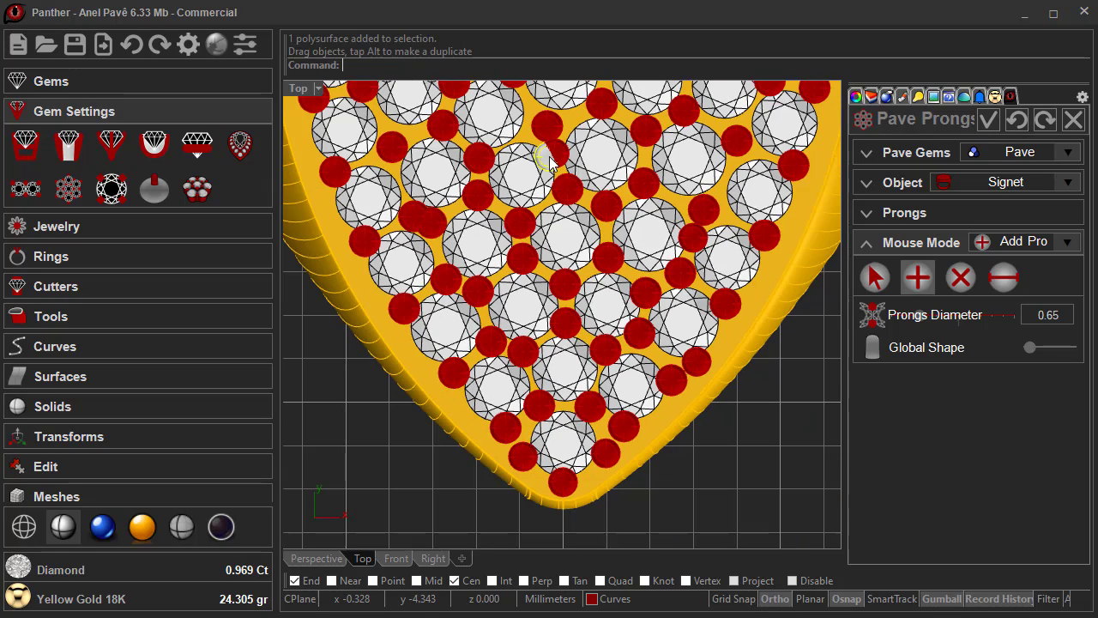
{"action": "scroll", "coordinate": [545, 230], "scroll_direction": "up", "scroll_amount": 2}
{"action": "scroll", "coordinate": [542, 244], "scroll_direction": "up", "scroll_amount": 2}
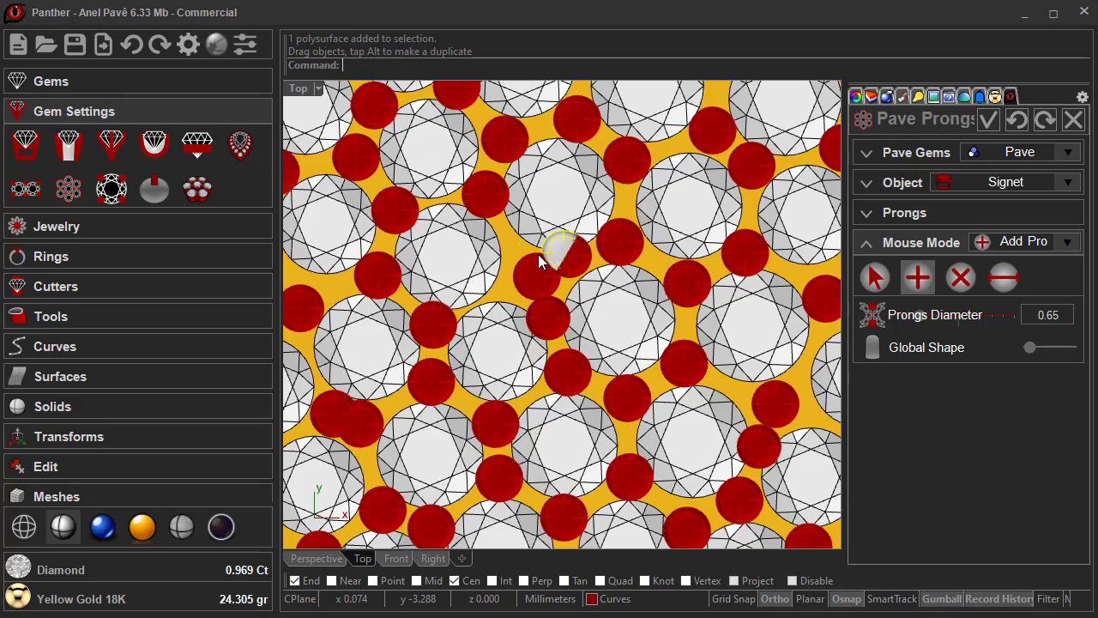
{"action": "scroll", "coordinate": [542, 251], "scroll_direction": "down", "scroll_amount": 2}
{"action": "scroll", "coordinate": [557, 262], "scroll_direction": "up", "scroll_amount": 2}
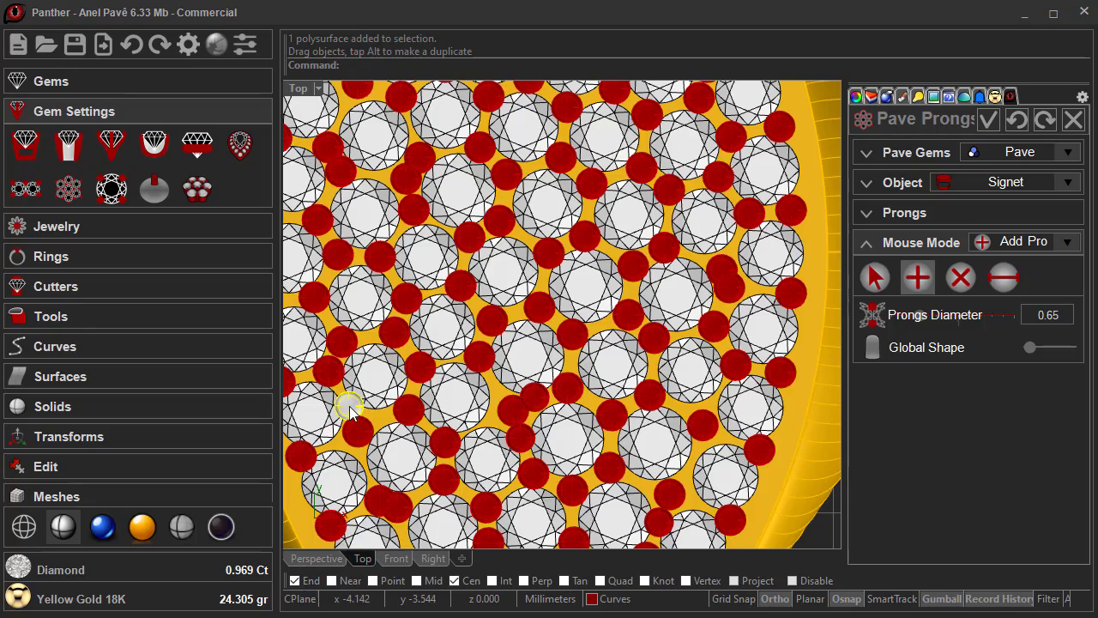
Add 0.65 diameter prongs in the open gaps between the gems along the left side and in the upper-right area.
{"action": "scroll", "coordinate": [352, 408], "scroll_direction": "down", "scroll_amount": 3}
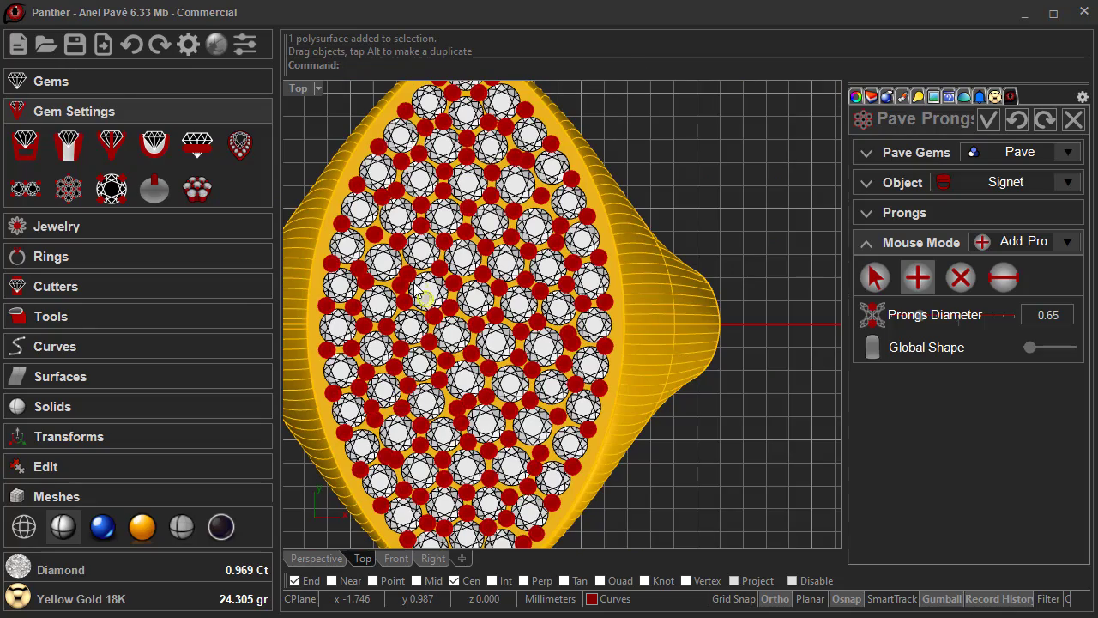
{"action": "scroll", "coordinate": [401, 266], "scroll_direction": "up", "scroll_amount": 5}
{"action": "left_click", "coordinate": [340, 266]}
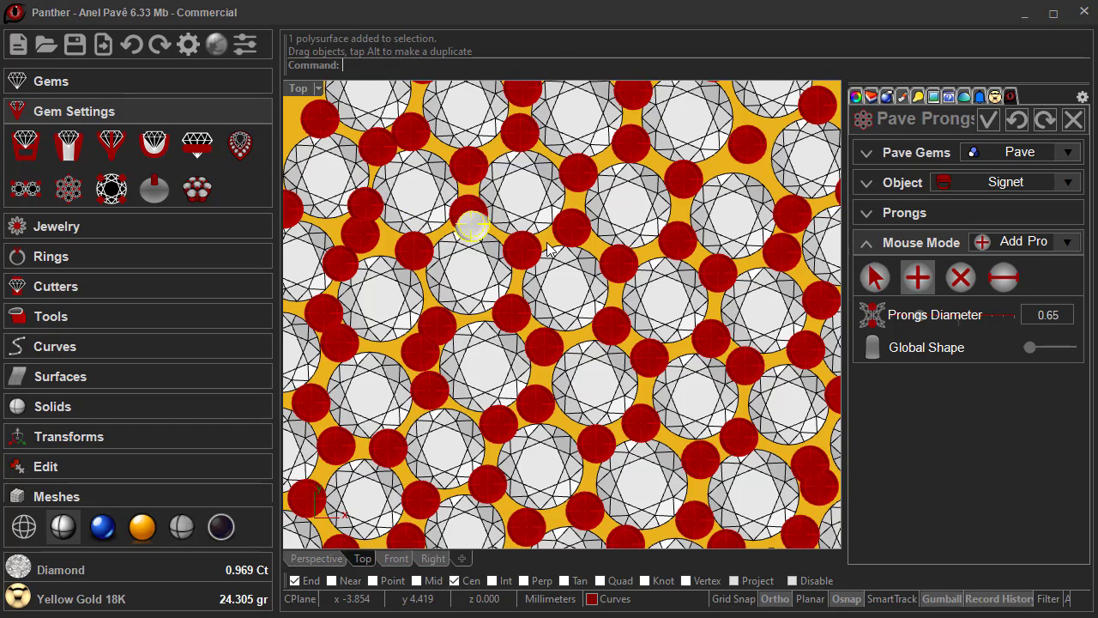
{"action": "scroll", "coordinate": [468, 223], "scroll_direction": "down", "scroll_amount": 4}
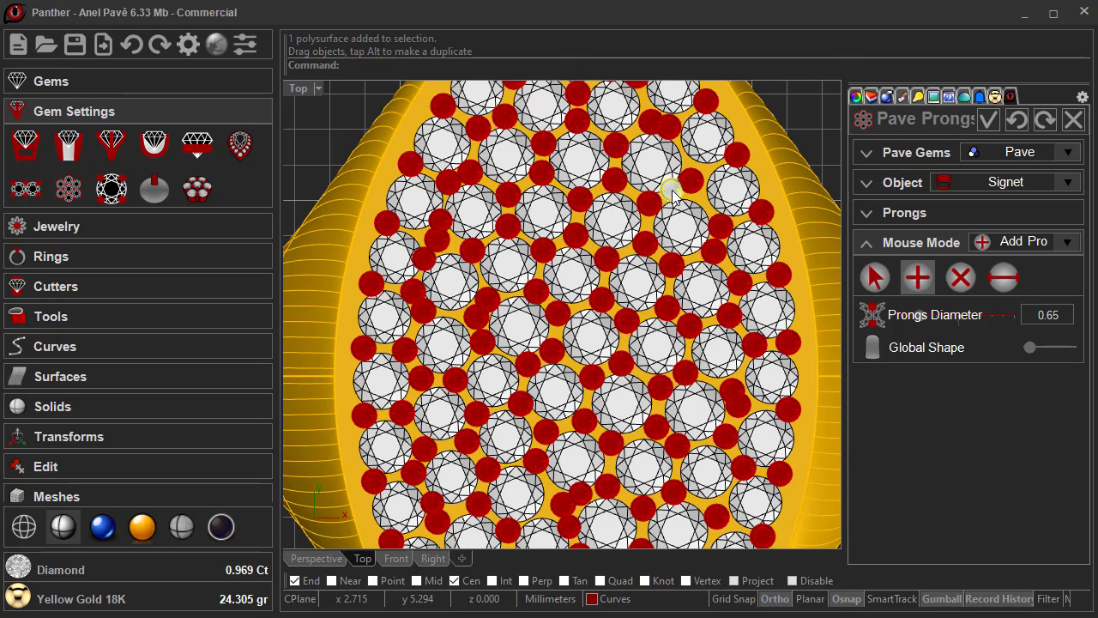
{"action": "scroll", "coordinate": [697, 205], "scroll_direction": "down", "scroll_amount": 2}
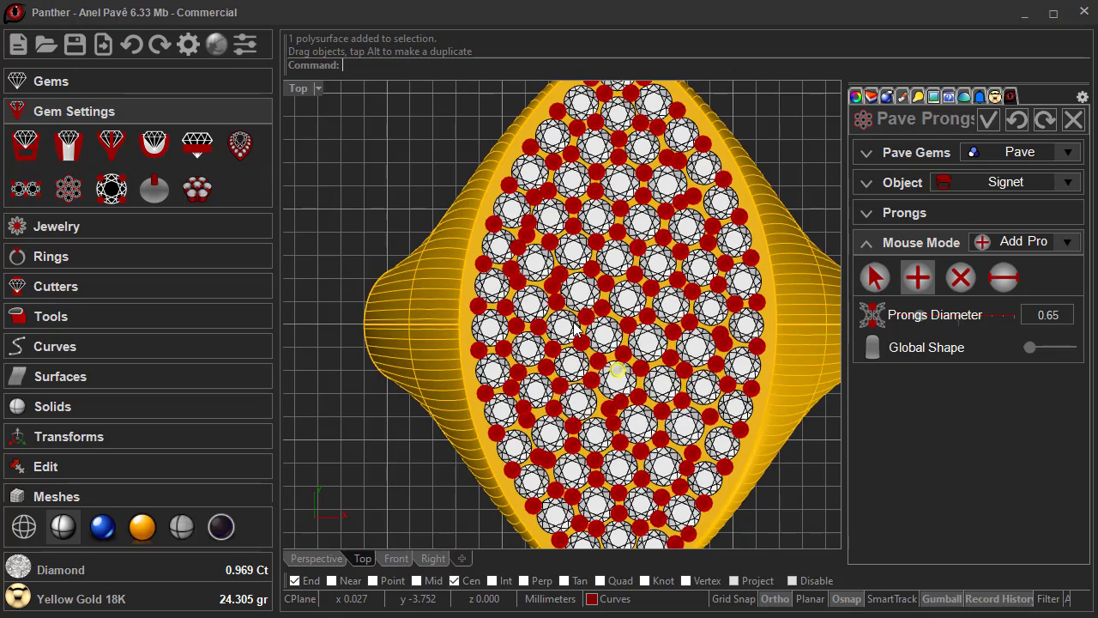
Add a 0.65 diameter prong above the topmost gem, at the upper tip of the signet face.
{"action": "right_click_drag", "start_coordinate": [649, 200], "coordinate": [600, 246]}
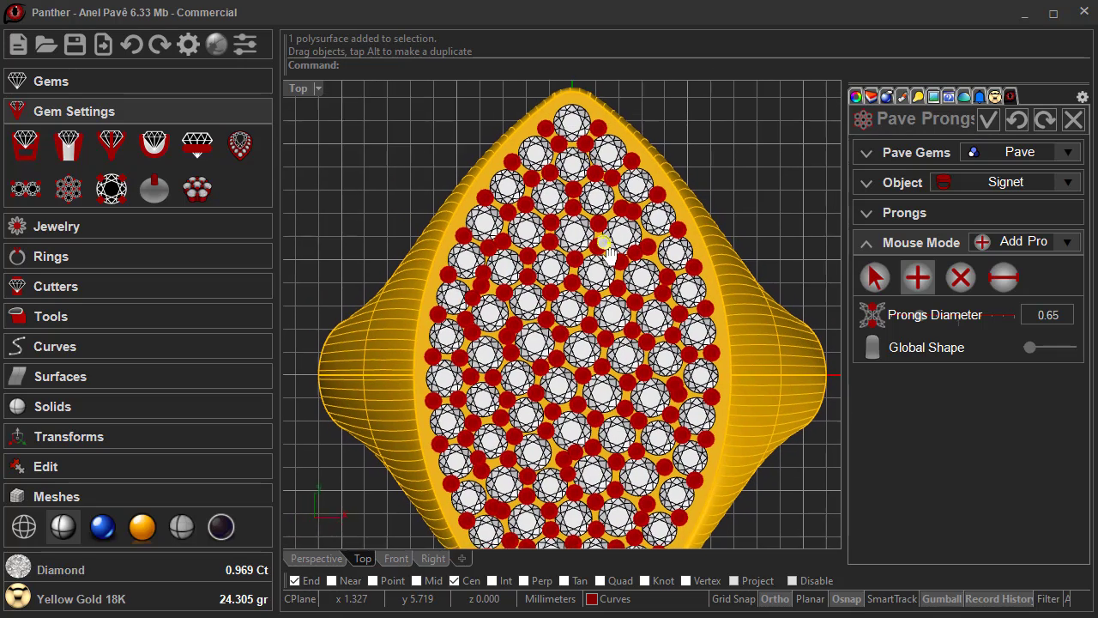
{"action": "scroll", "coordinate": [565, 103], "scroll_direction": "up", "scroll_amount": 4}
{"action": "scroll", "coordinate": [567, 107], "scroll_direction": "up", "scroll_amount": 3}
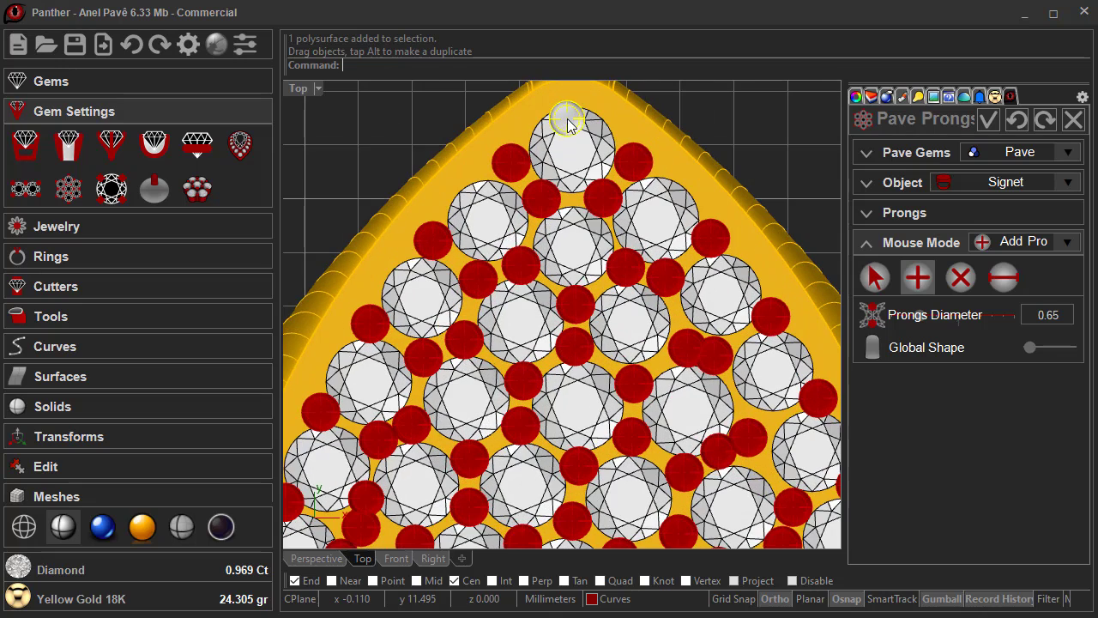
{"action": "right_click_drag", "start_coordinate": [569, 122], "coordinate": [554, 237]}
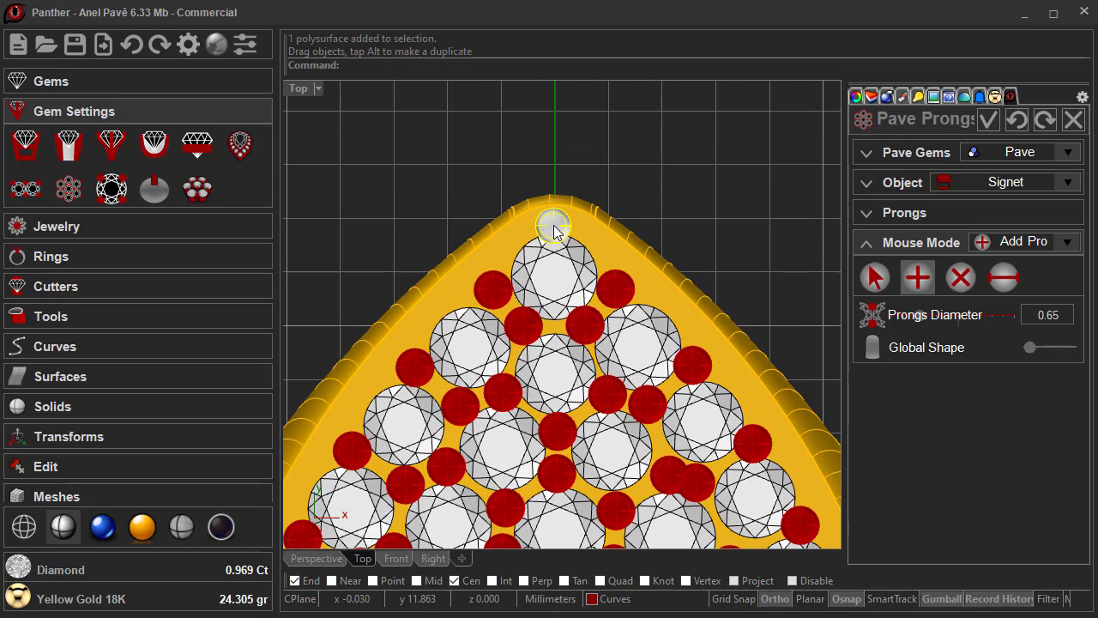
{"action": "left_click", "coordinate": [557, 230]}
Switch to moving prongs and spread apart the crowded prongs between the gems in the upper-right area.
{"action": "left_click", "coordinate": [869, 277]}
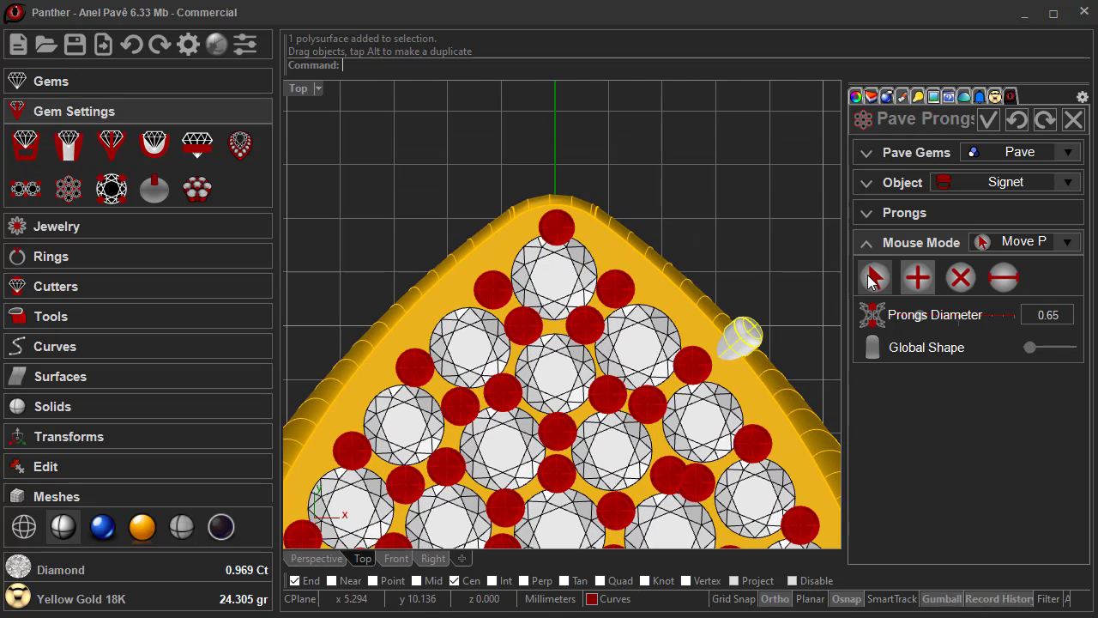
{"action": "right_click_drag", "start_coordinate": [753, 409], "coordinate": [762, 350]}
{"action": "scroll", "coordinate": [762, 350], "scroll_direction": "up", "scroll_amount": 2}
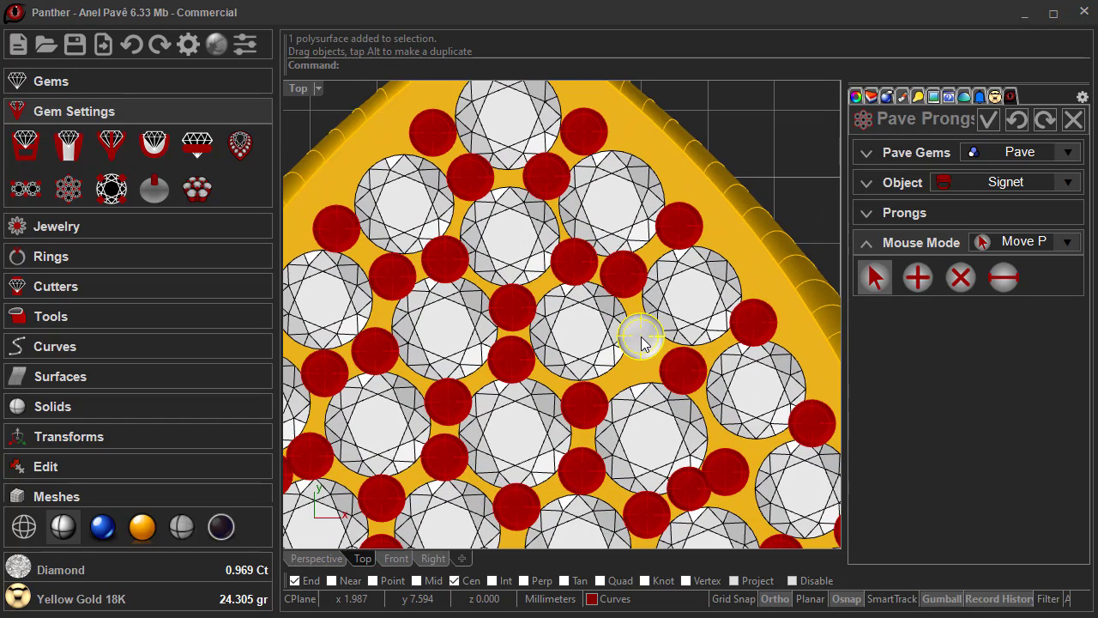
{"action": "scroll", "coordinate": [646, 377], "scroll_direction": "down", "scroll_amount": 2}
{"action": "scroll", "coordinate": [727, 442], "scroll_direction": "up", "scroll_amount": 2}
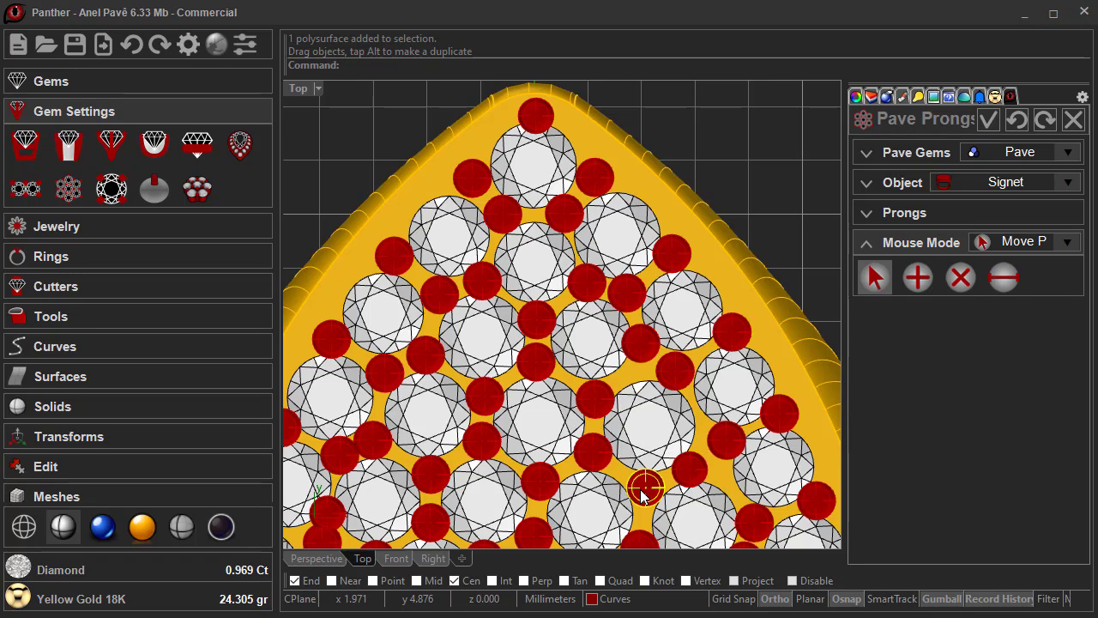
{"action": "left_click_drag", "start_coordinate": [641, 490], "coordinate": [643, 503]}
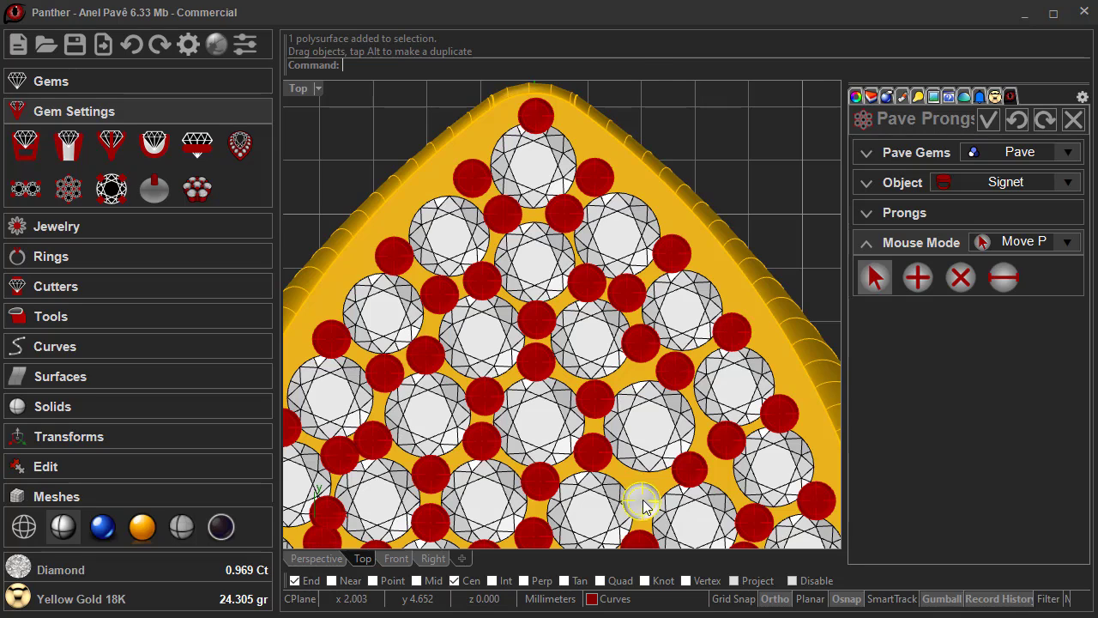
Spread apart the touching prongs between the upper-left edge gems and the neighboring inner gems.
{"action": "scroll", "coordinate": [522, 518], "scroll_direction": "down", "scroll_amount": 4}
{"action": "right_click_drag", "start_coordinate": [522, 518], "coordinate": [646, 341]}
{"action": "scroll", "coordinate": [531, 344], "scroll_direction": "up", "scroll_amount": 6}
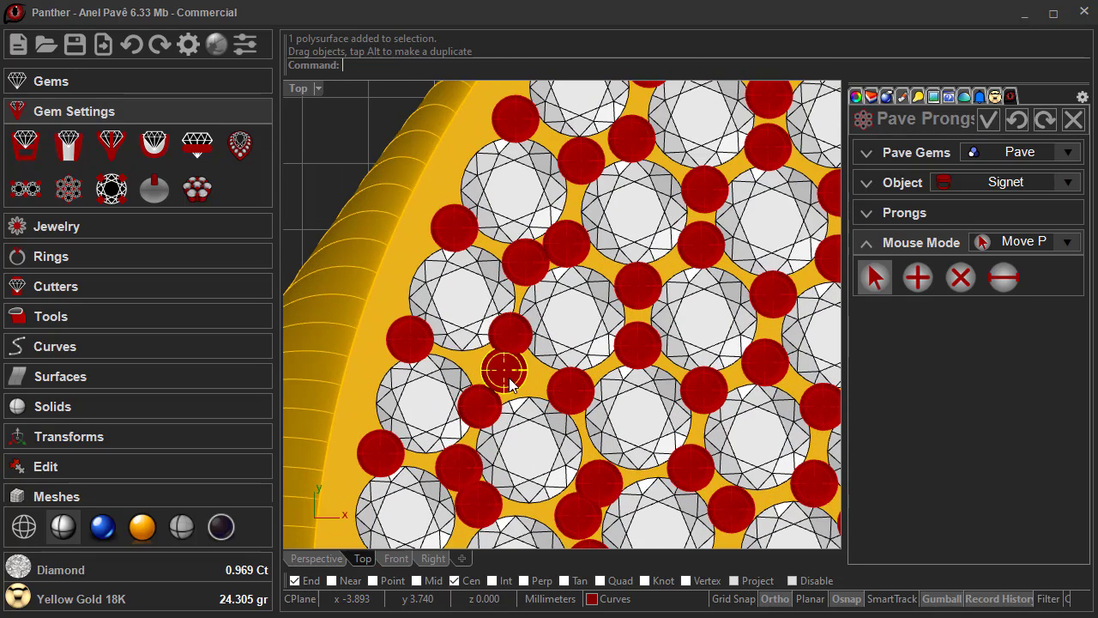
{"action": "left_click_drag", "start_coordinate": [503, 369], "coordinate": [523, 382]}
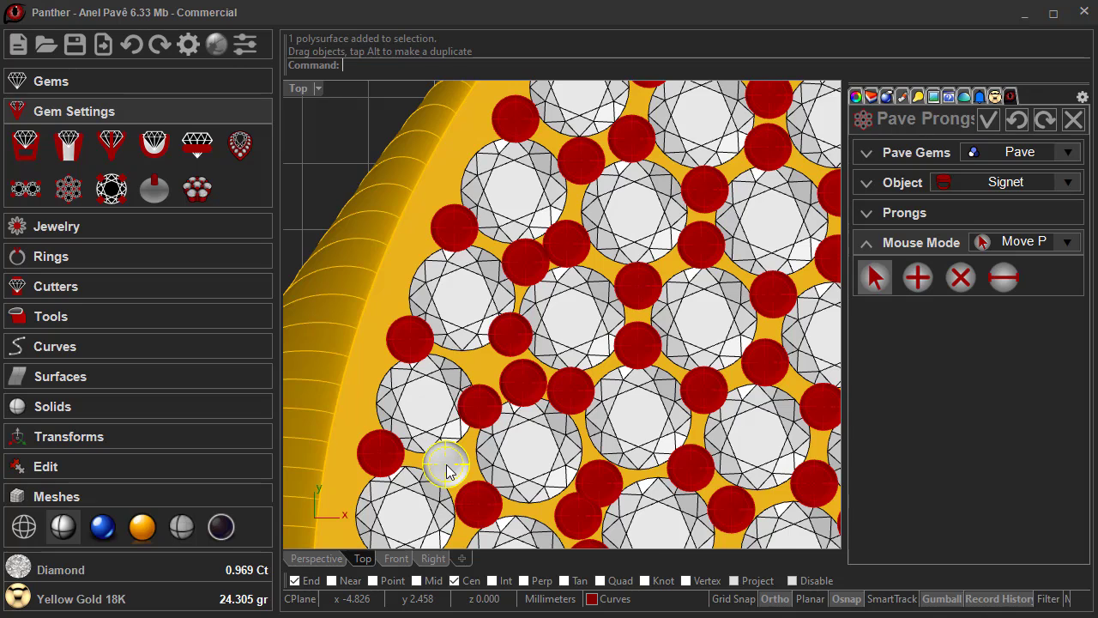
Separate the remaining overlapping prongs around the inner gems of the upper-left area and center them in their gaps.
{"action": "scroll", "coordinate": [446, 465], "scroll_direction": "down", "scroll_amount": 2}
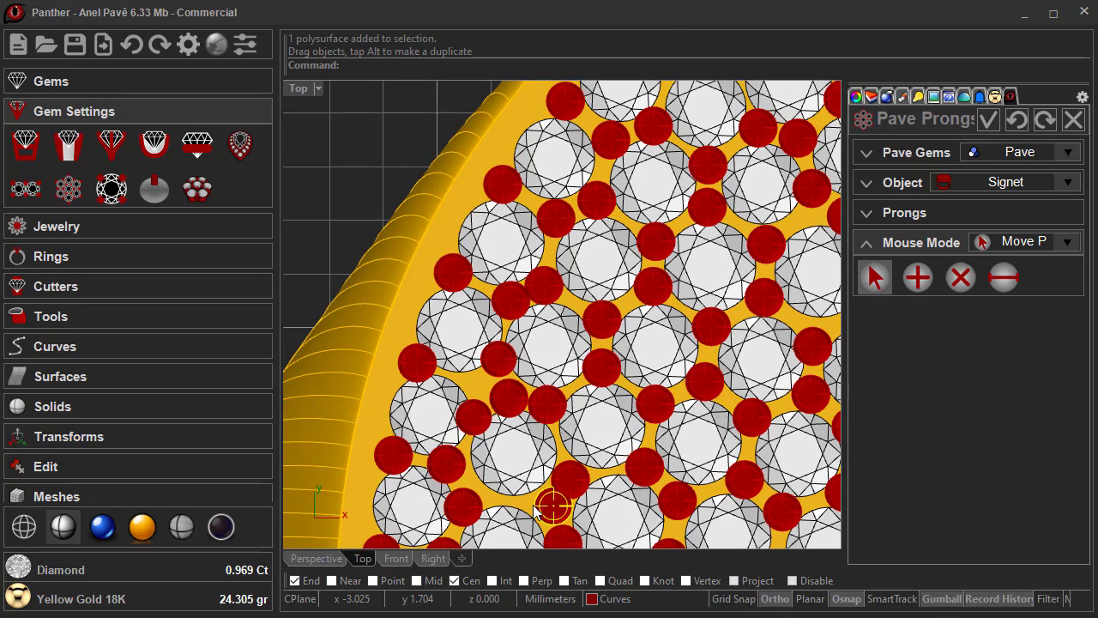
{"action": "left_click_drag", "start_coordinate": [534, 509], "coordinate": [525, 510]}
{"action": "left_click_drag", "start_coordinate": [570, 479], "coordinate": [572, 474]}
{"action": "left_click_drag", "start_coordinate": [536, 300], "coordinate": [550, 302]}
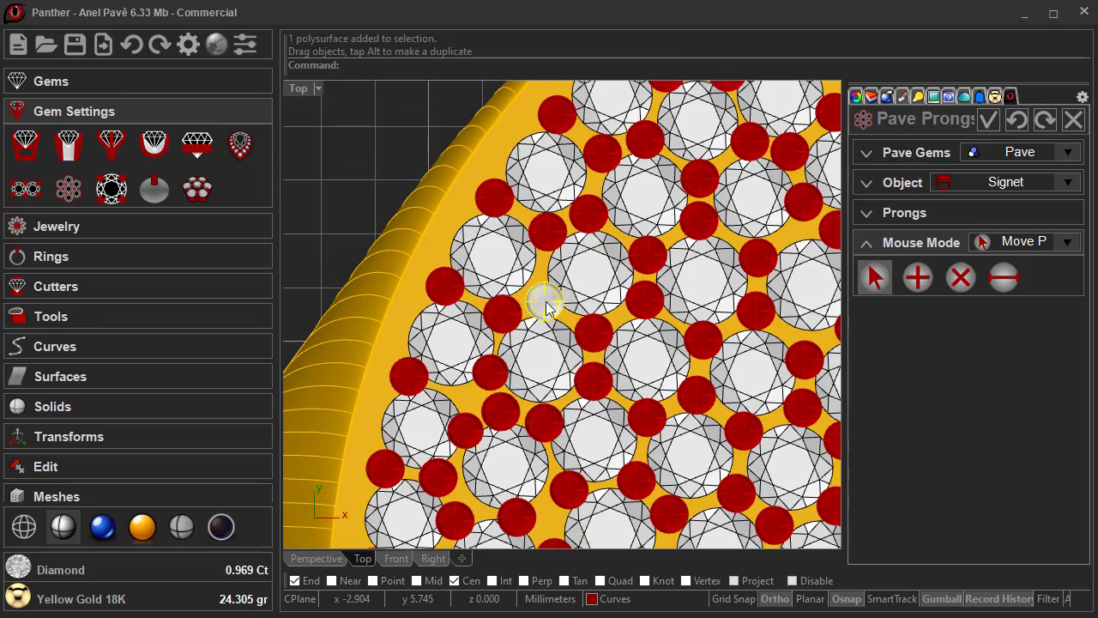
Reposition the prongs beside the right-edge gems and spread apart the prong cluster near the center of the pavé.
{"action": "scroll", "coordinate": [550, 302], "scroll_direction": "down", "scroll_amount": 6}
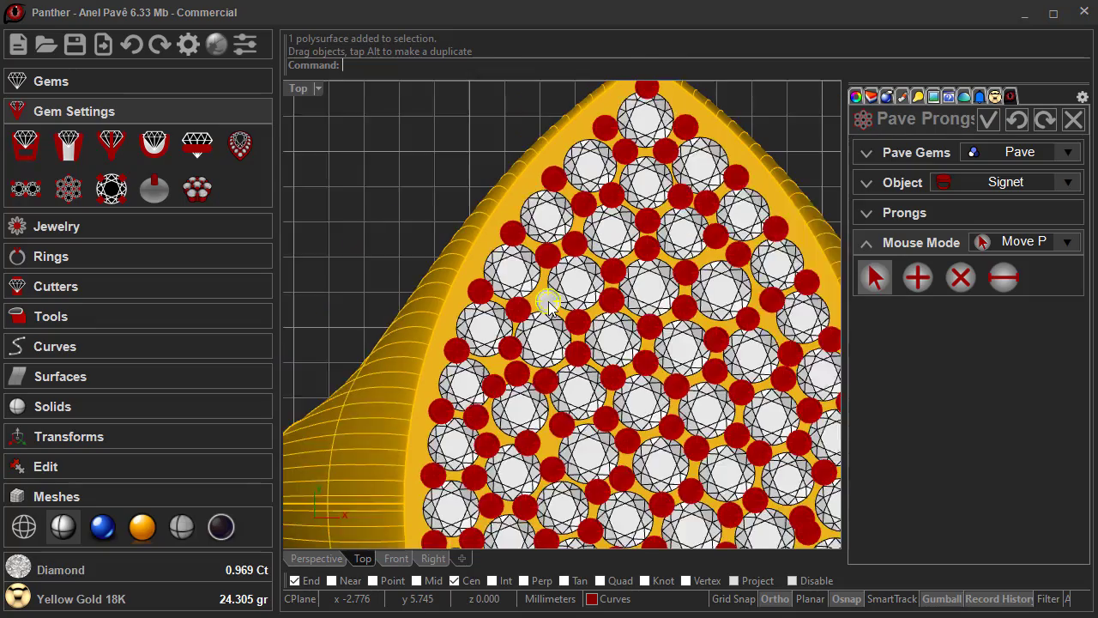
{"action": "scroll", "coordinate": [780, 314], "scroll_direction": "up", "scroll_amount": 4}
{"action": "scroll", "coordinate": [781, 317], "scroll_direction": "up", "scroll_amount": 2}
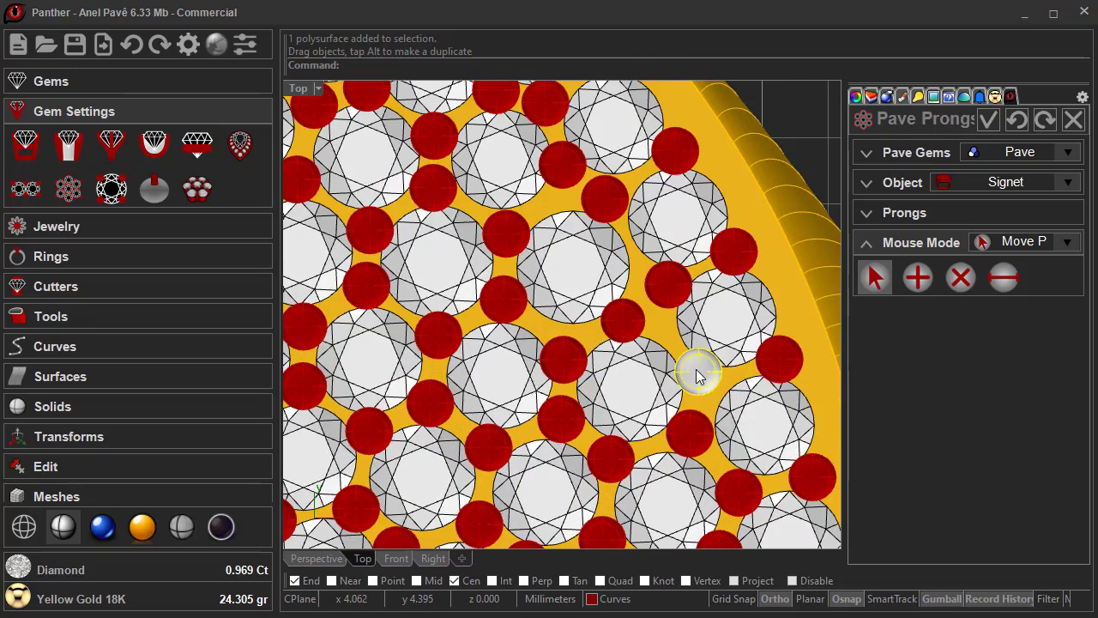
{"action": "scroll", "coordinate": [696, 369], "scroll_direction": "down", "scroll_amount": 5}
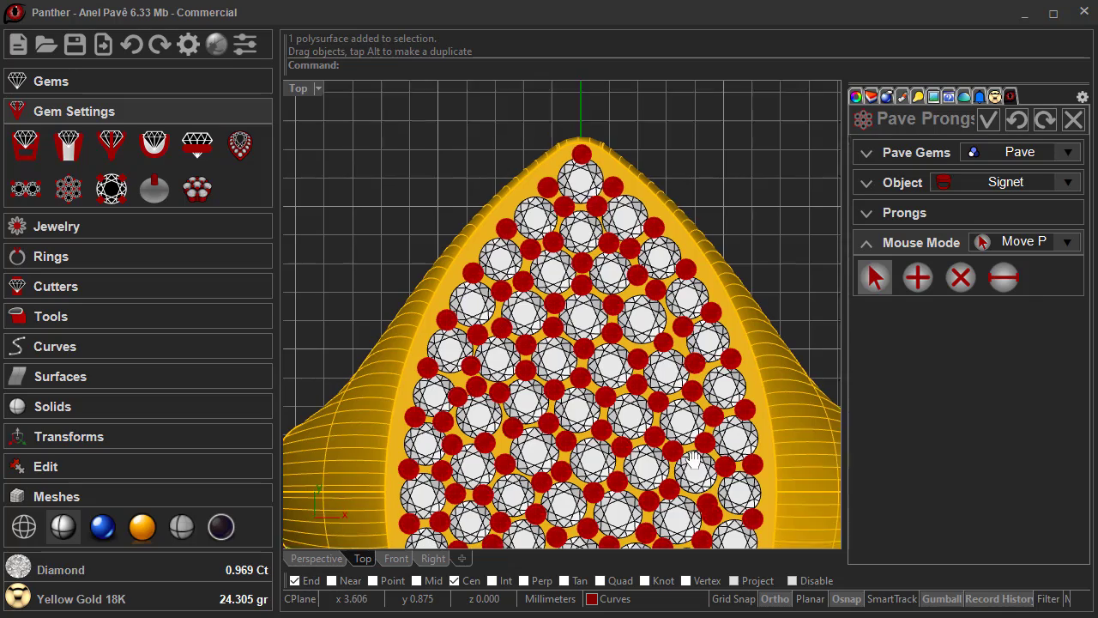
{"action": "scroll", "coordinate": [701, 317], "scroll_direction": "up", "scroll_amount": 3}
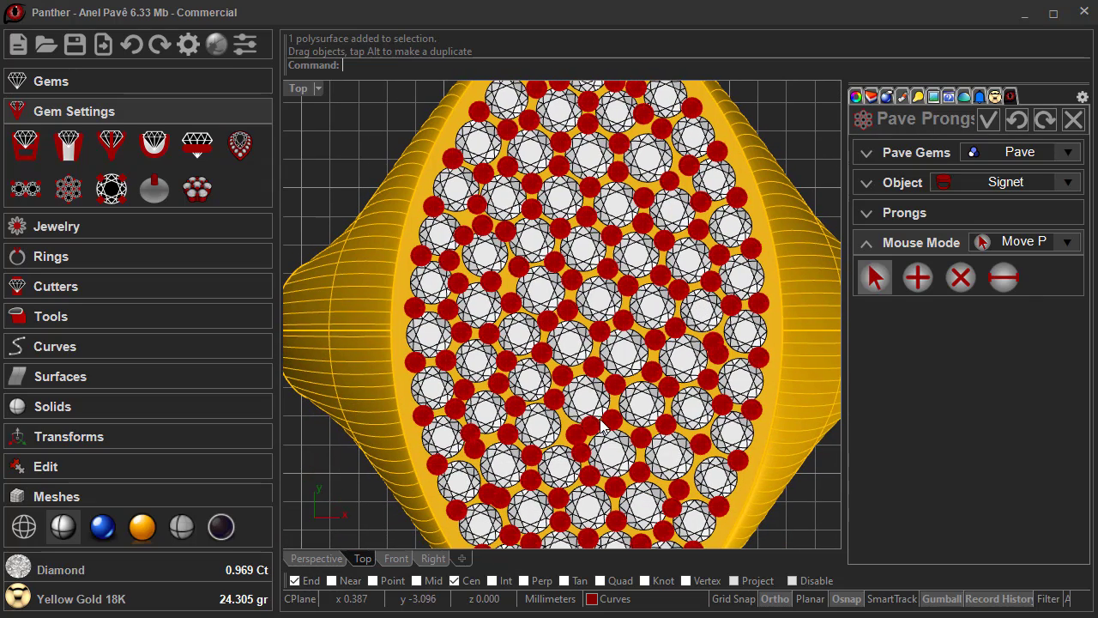
{"action": "scroll", "coordinate": [526, 375], "scroll_direction": "up", "scroll_amount": 3}
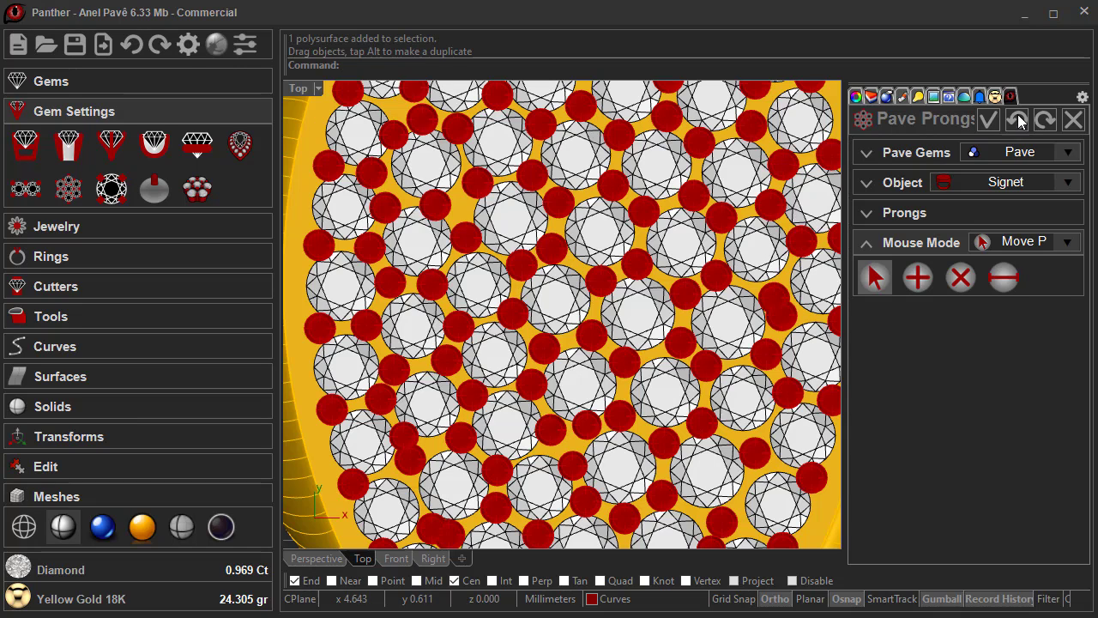
Apply the adjusted pavé prongs to the signet ring and save the model.
{"action": "left_click", "coordinate": [986, 120]}
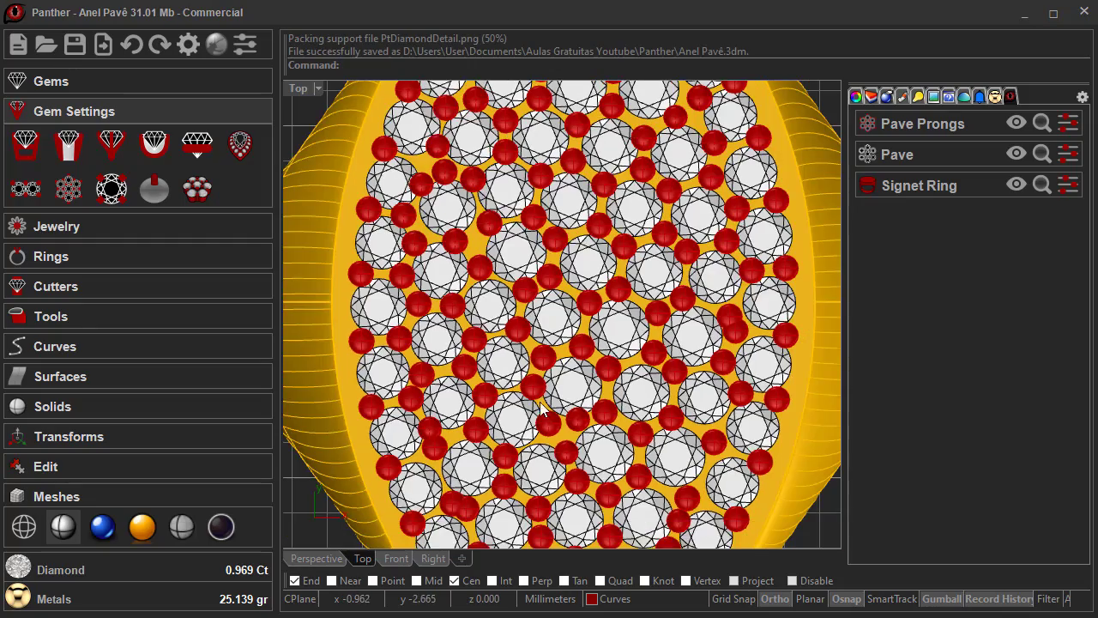
{"action": "scroll", "coordinate": [538, 412], "scroll_direction": "down", "scroll_amount": 4}
{"action": "right_click_drag", "start_coordinate": [550, 440], "coordinate": [561, 355]}
{"action": "scroll", "coordinate": [495, 390], "scroll_direction": "up", "scroll_amount": 6}
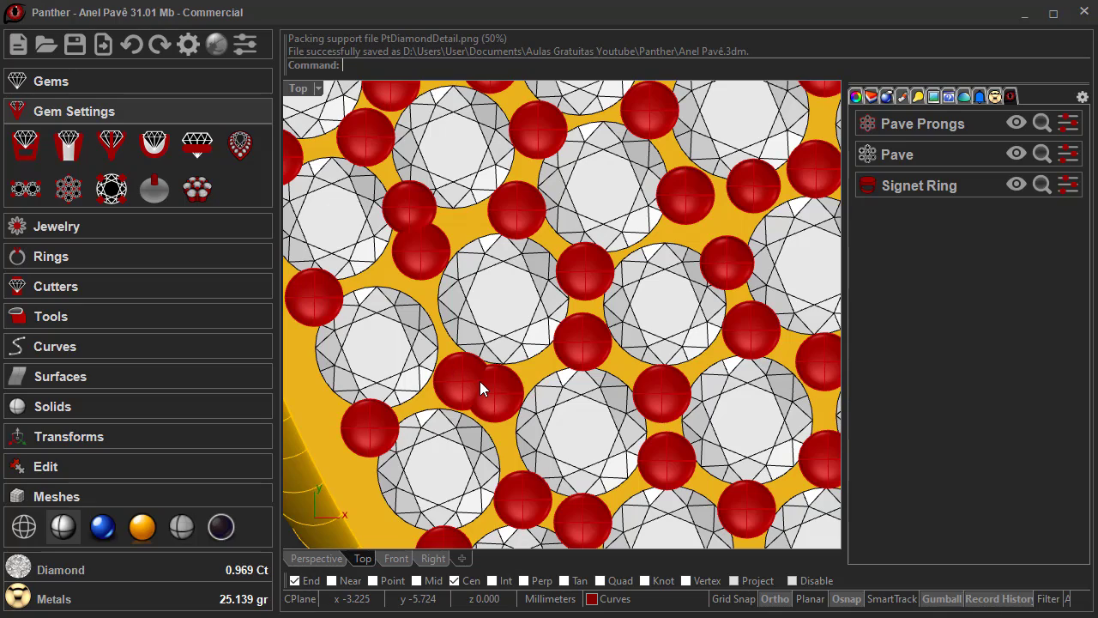
{"action": "scroll", "coordinate": [474, 361], "scroll_direction": "down", "scroll_amount": 4}
{"action": "scroll", "coordinate": [472, 348], "scroll_direction": "up", "scroll_amount": 1}
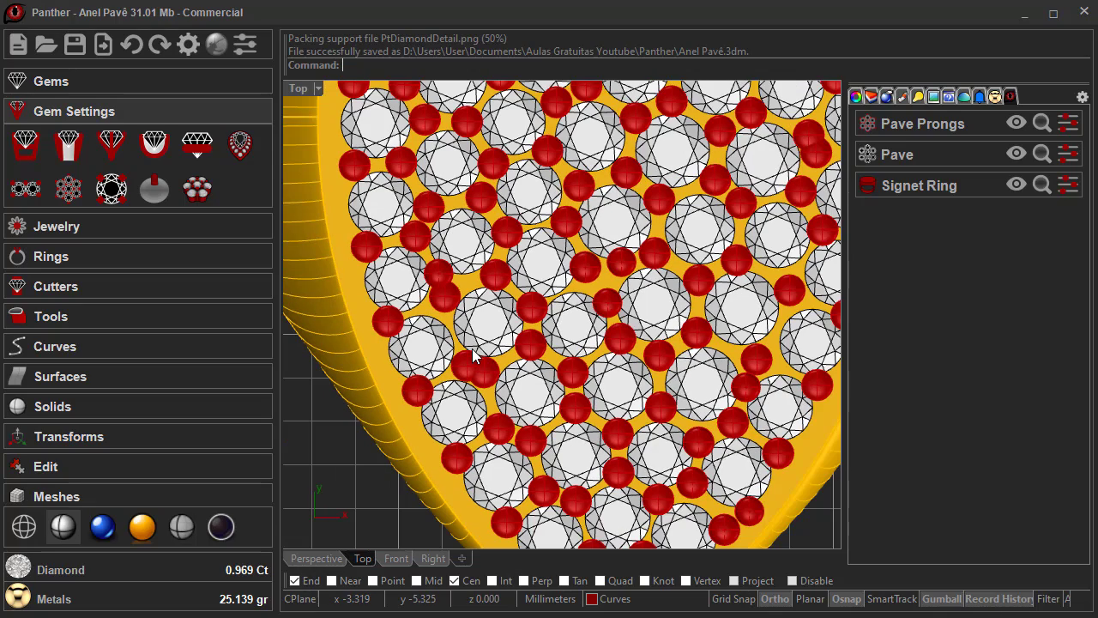
Create gem cutters for all the pavé gems on the ring's top face.
{"action": "scroll", "coordinate": [472, 348], "scroll_direction": "down", "scroll_amount": 5}
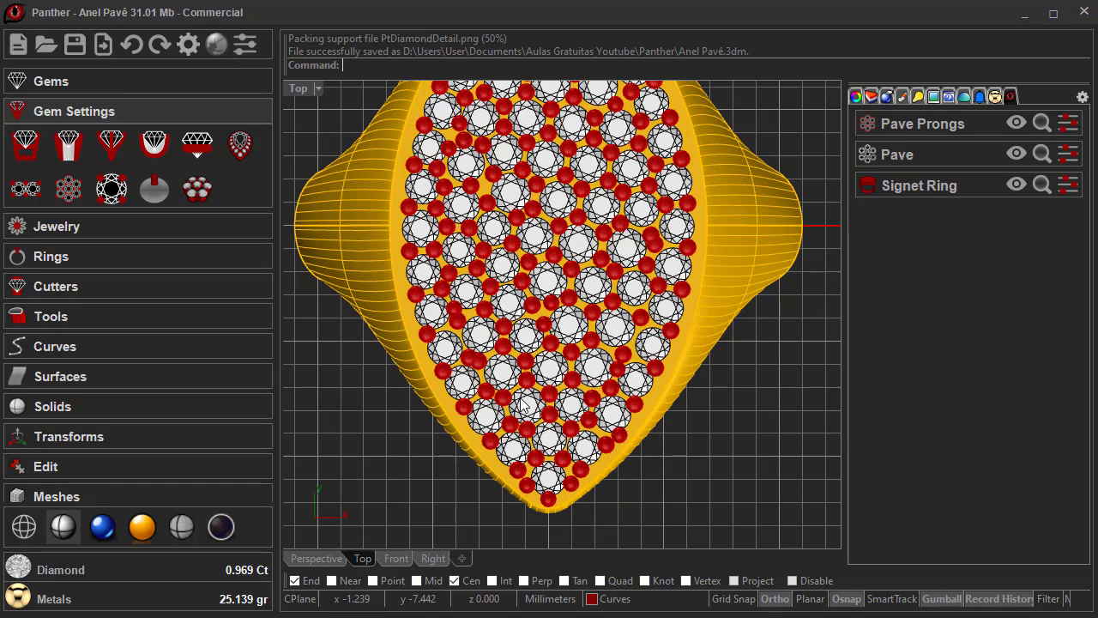
{"action": "left_click", "coordinate": [53, 283]}
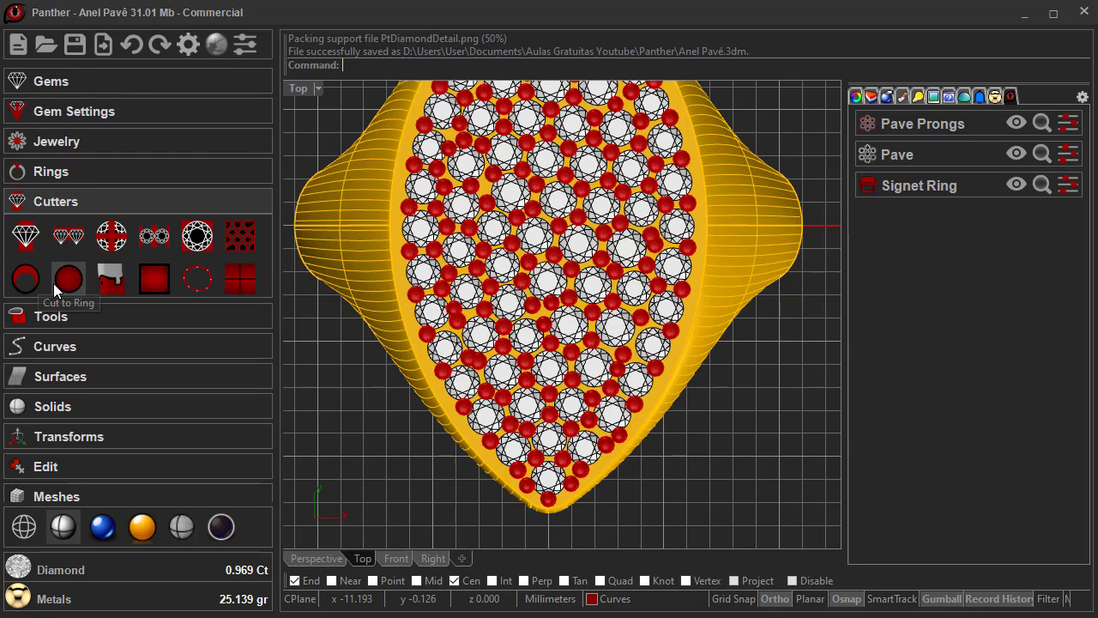
{"action": "left_click", "coordinate": [26, 241]}
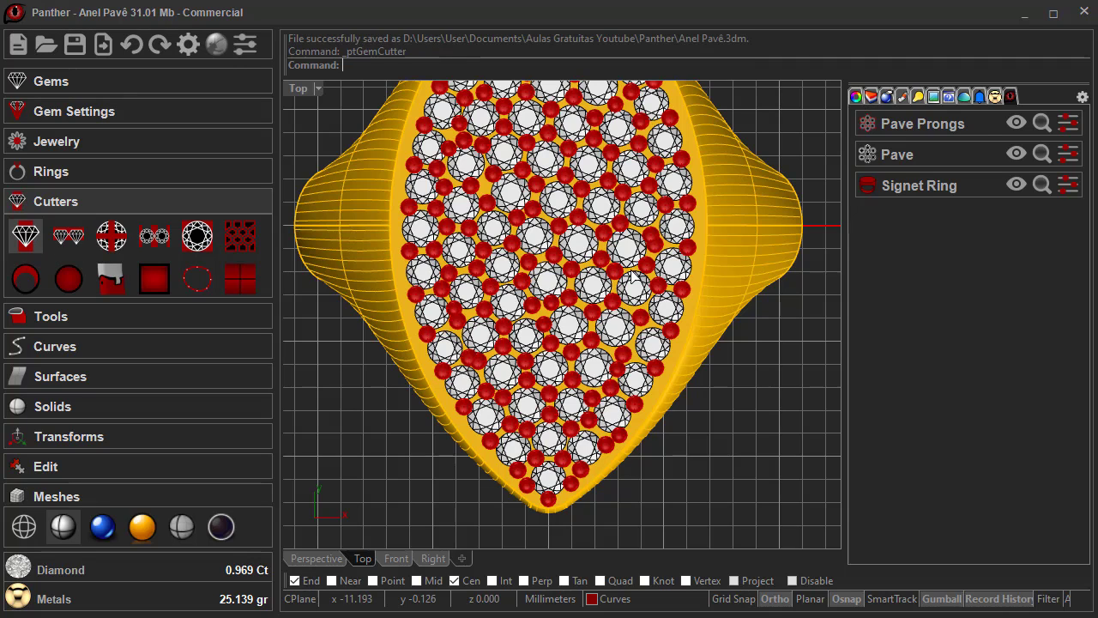
{"action": "left_click", "coordinate": [916, 188]}
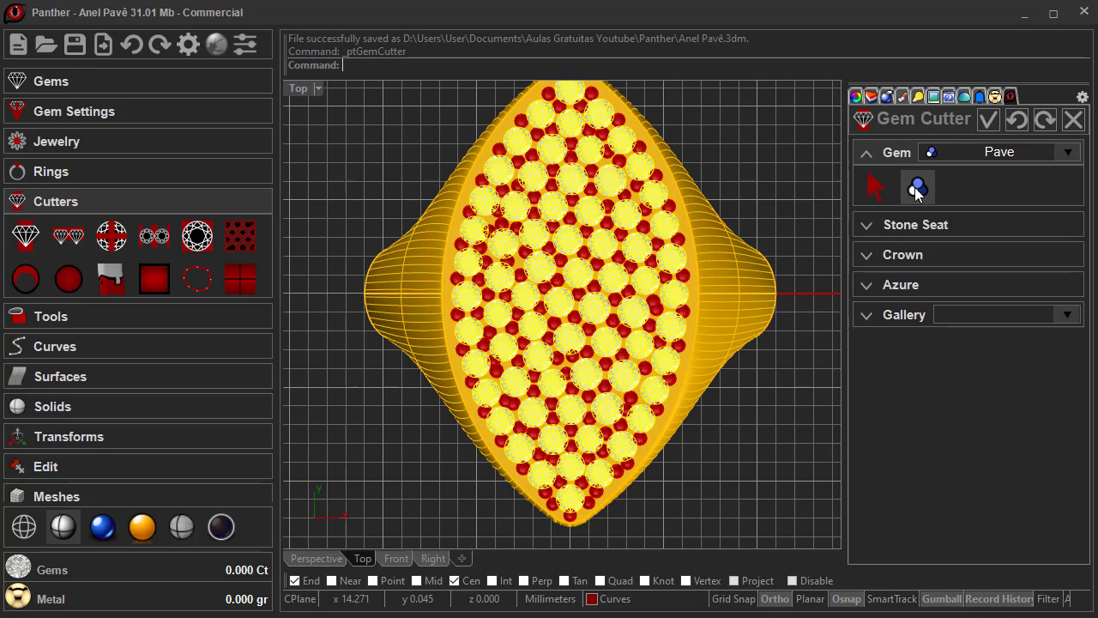
{"action": "key", "text": "Return"}
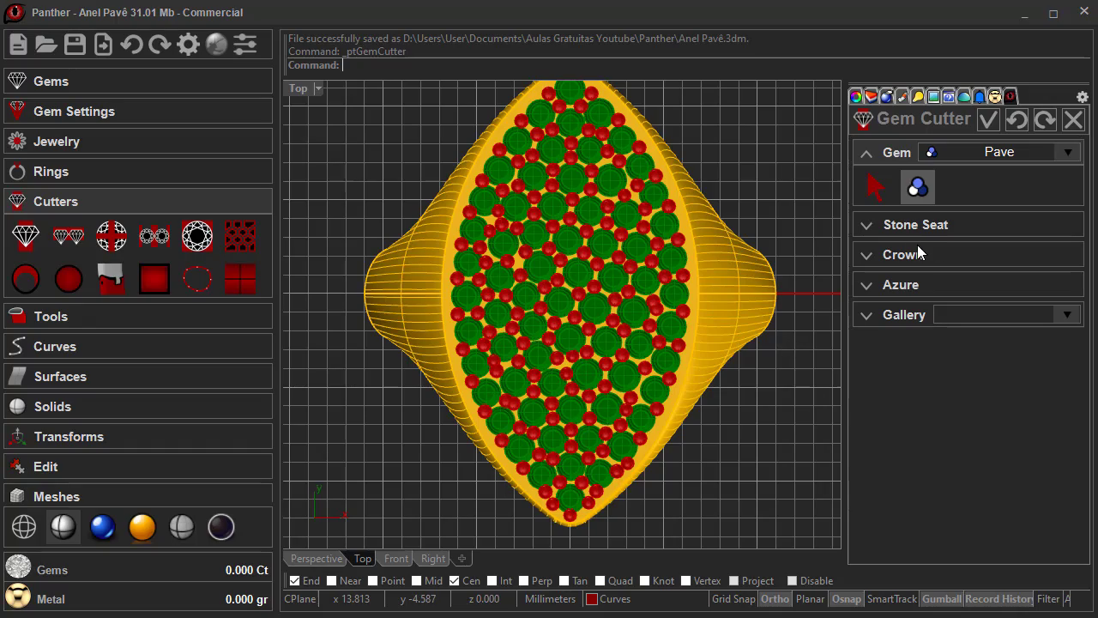
Check the gem cutters in perspective from above and beneath the ring, and apply them.
{"action": "left_click", "coordinate": [314, 557]}
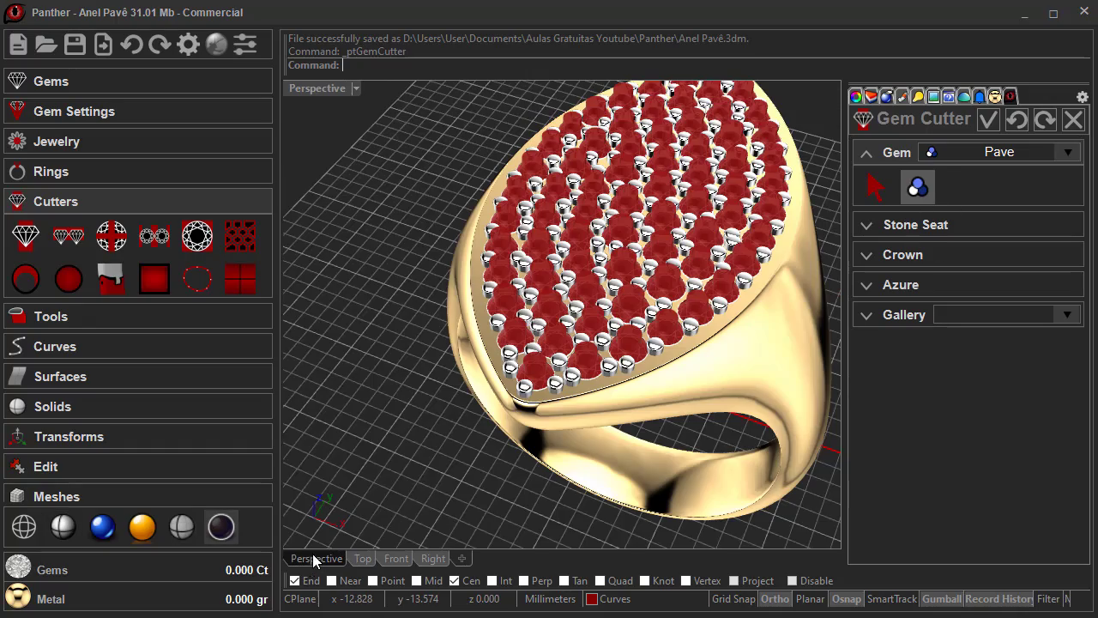
{"action": "right_click_drag", "start_coordinate": [503, 471], "coordinate": [417, 460]}
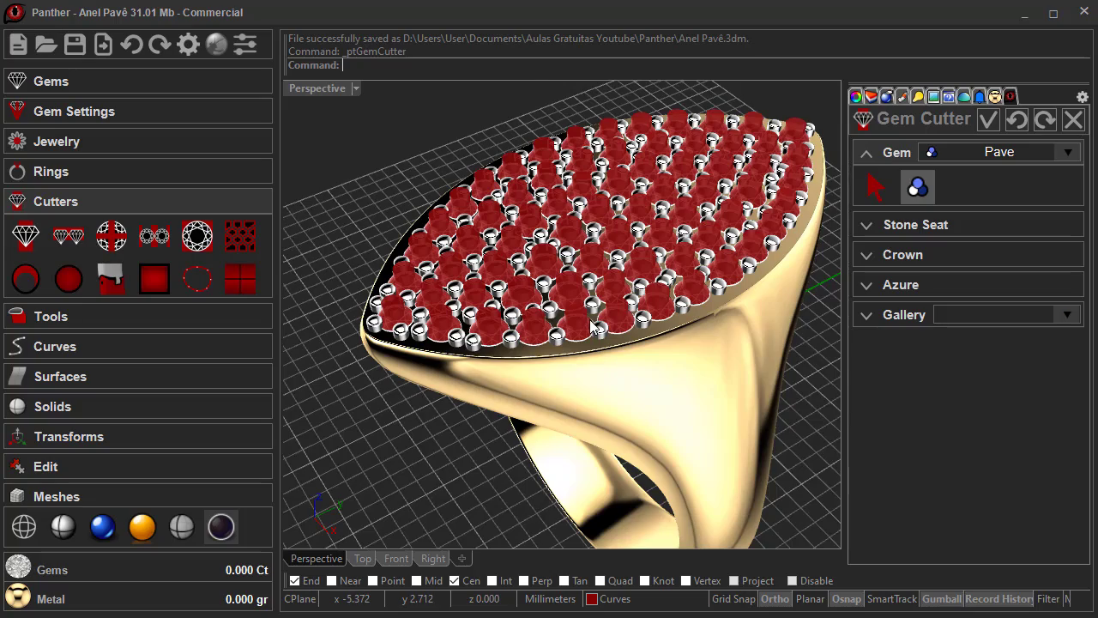
{"action": "scroll", "coordinate": [591, 324], "scroll_direction": "up", "scroll_amount": 3}
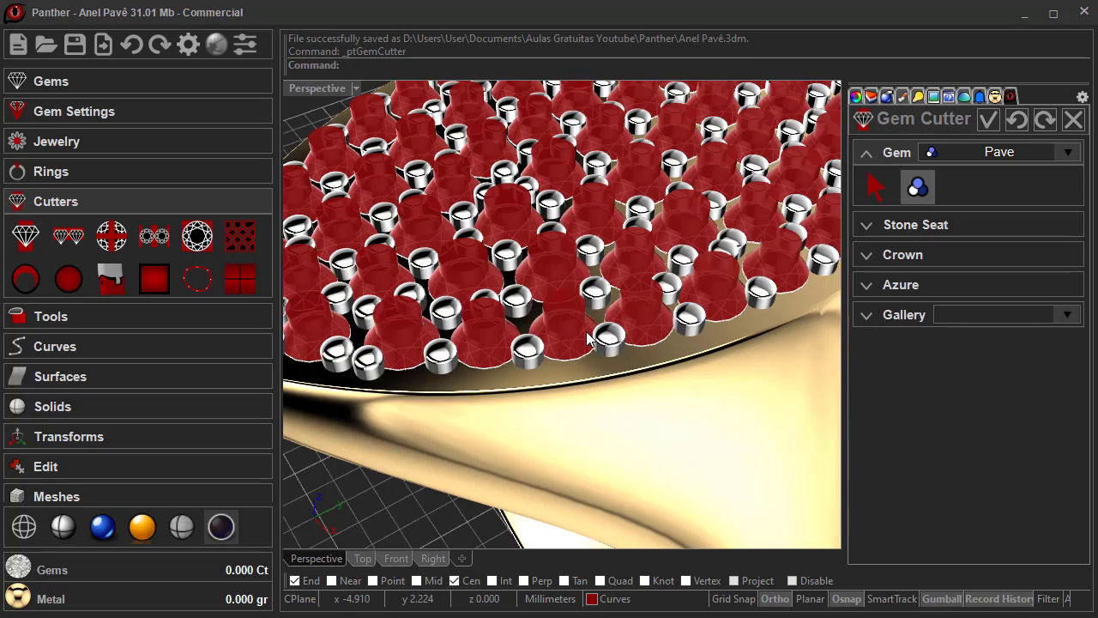
{"action": "scroll", "coordinate": [586, 331], "scroll_direction": "down", "scroll_amount": 5}
{"action": "right_click_drag", "start_coordinate": [586, 331], "coordinate": [635, 381]}
{"action": "scroll", "coordinate": [606, 333], "scroll_direction": "down", "scroll_amount": 3}
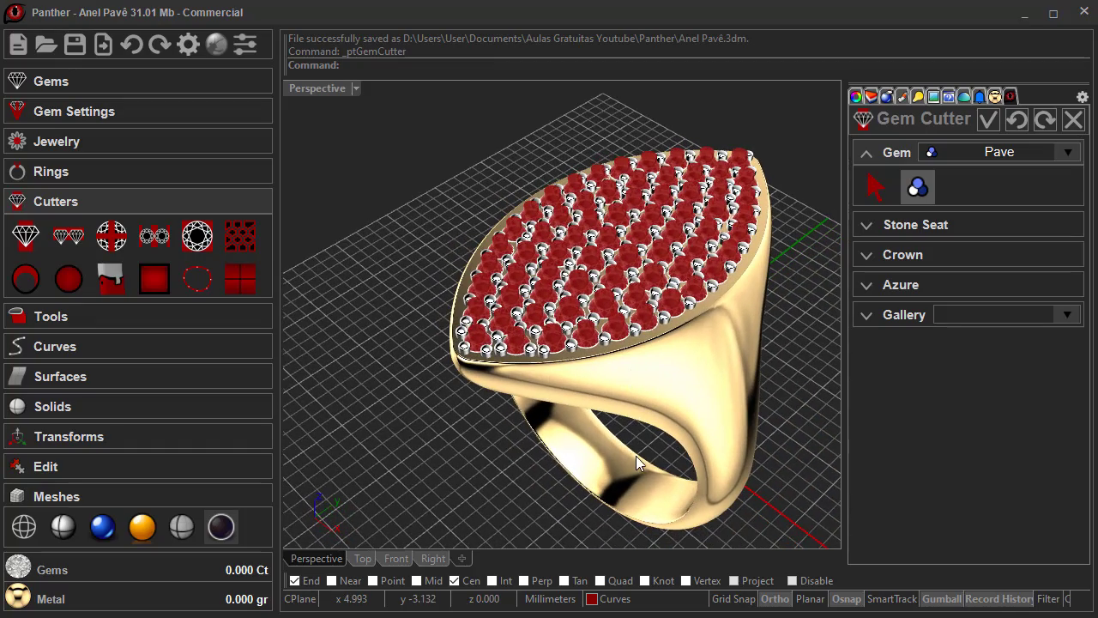
{"action": "right_click_drag", "start_coordinate": [636, 456], "coordinate": [641, 252]}
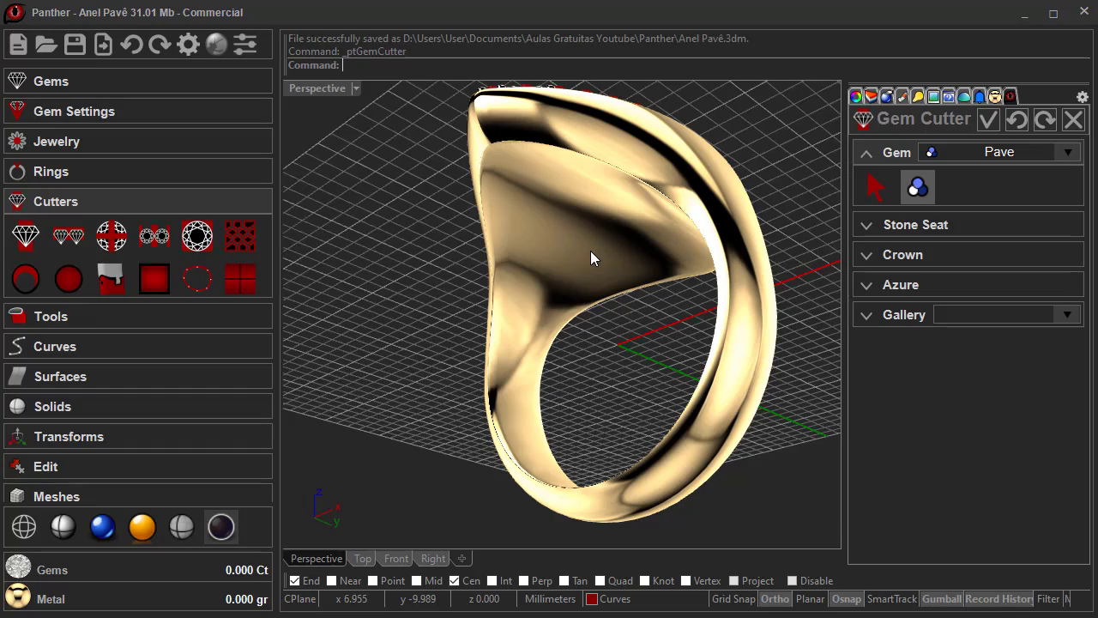
{"action": "right_click_drag", "start_coordinate": [580, 209], "coordinate": [570, 423]}
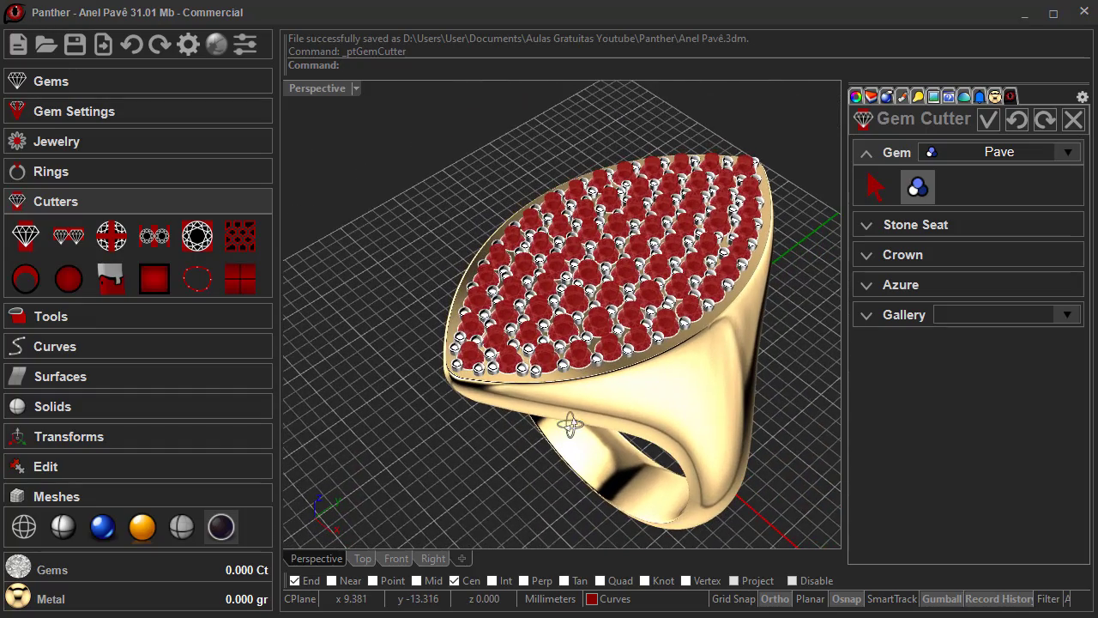
{"action": "left_click", "coordinate": [986, 121]}
Hollow out the signet ring with the Hollow Ring cutter.
{"action": "right_click_drag", "start_coordinate": [457, 394], "coordinate": [352, 386]}
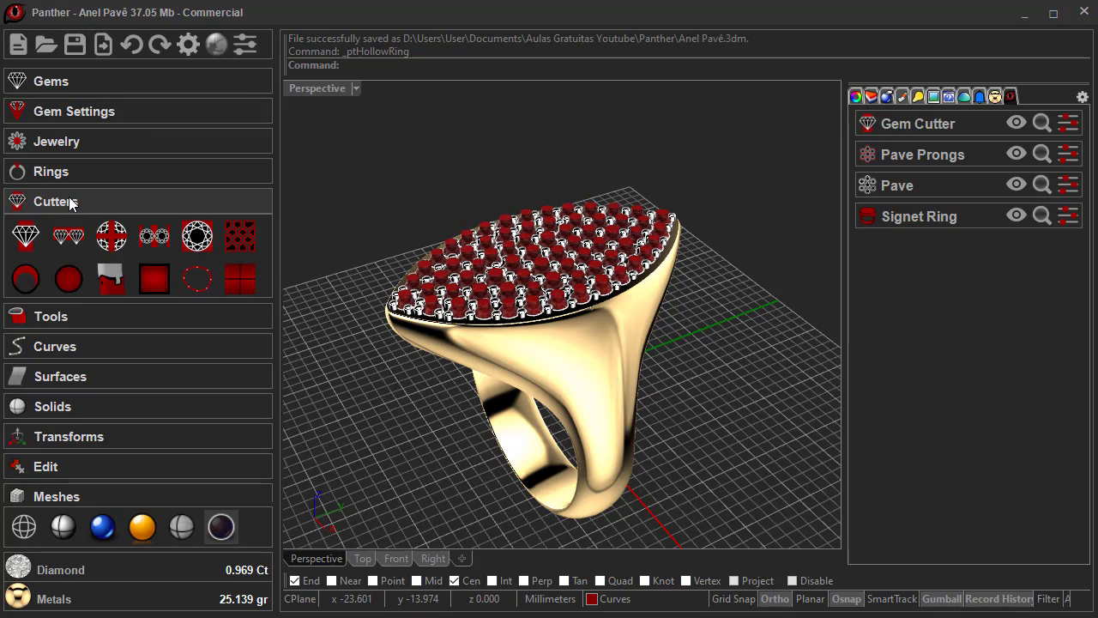
{"action": "left_click", "coordinate": [25, 278]}
{"action": "left_click", "coordinate": [918, 186]}
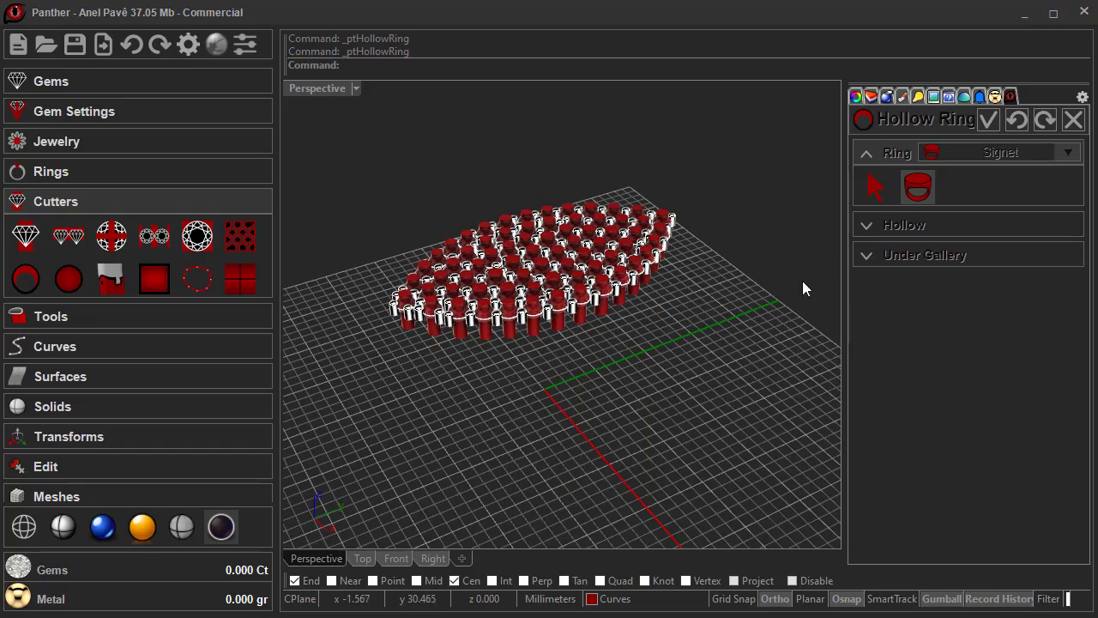
Examine how far the gem cutters protrude inside both tips of the hollowed head, and apply the hollow.
{"action": "right_click_drag", "start_coordinate": [676, 383], "coordinate": [612, 319]}
{"action": "scroll", "coordinate": [633, 269], "scroll_direction": "up", "scroll_amount": 5}
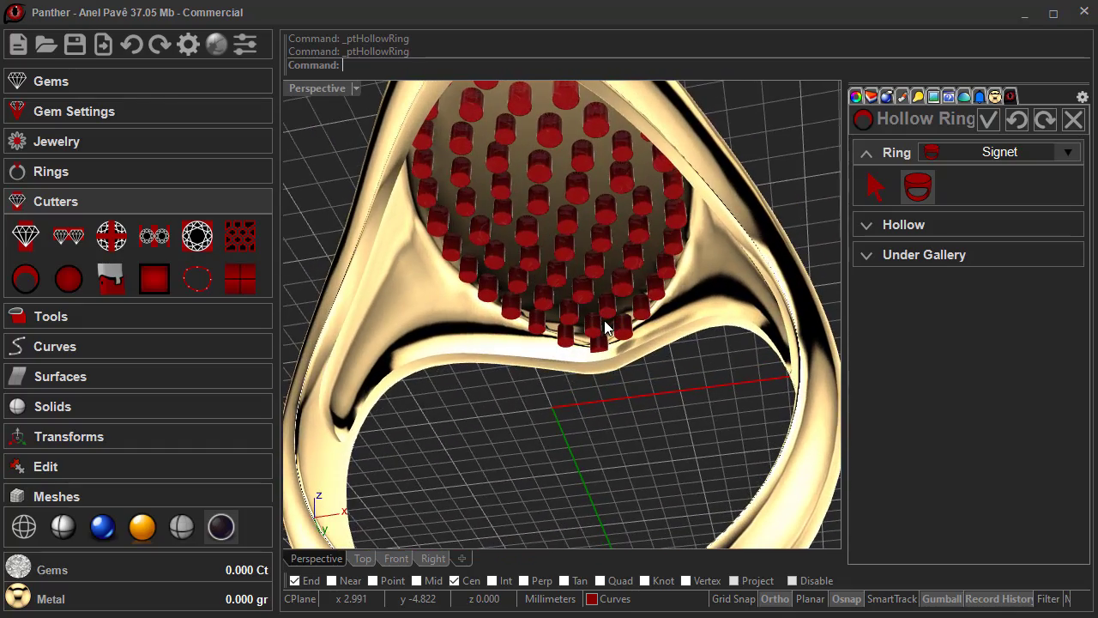
{"action": "scroll", "coordinate": [604, 320], "scroll_direction": "up", "scroll_amount": 5}
{"action": "right_click_drag", "start_coordinate": [598, 360], "coordinate": [657, 322]}
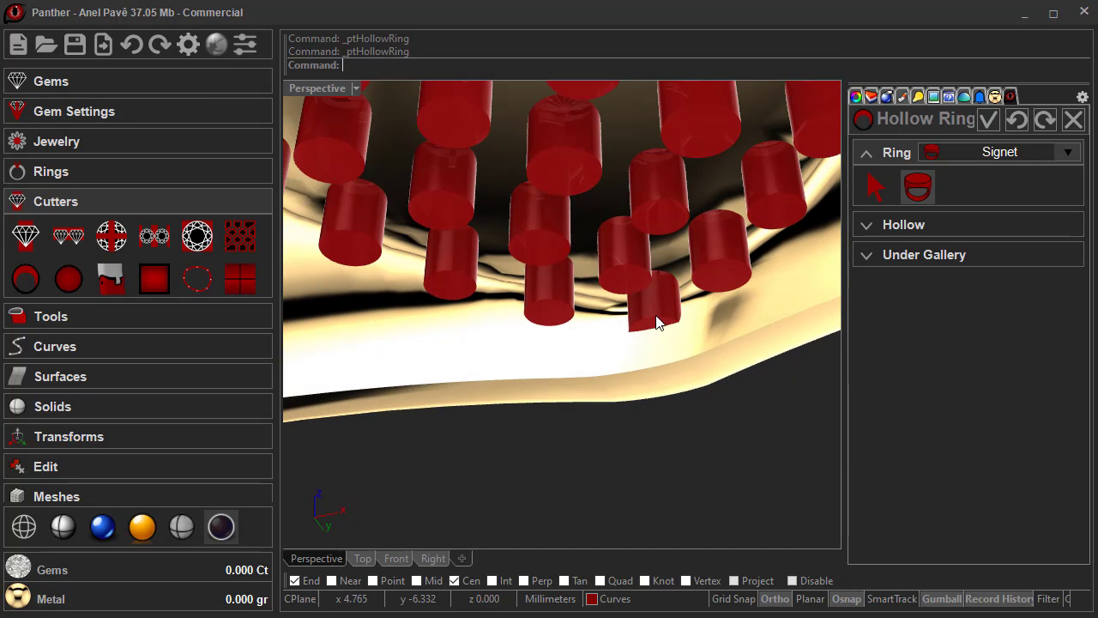
{"action": "scroll", "coordinate": [654, 326], "scroll_direction": "down", "scroll_amount": 5}
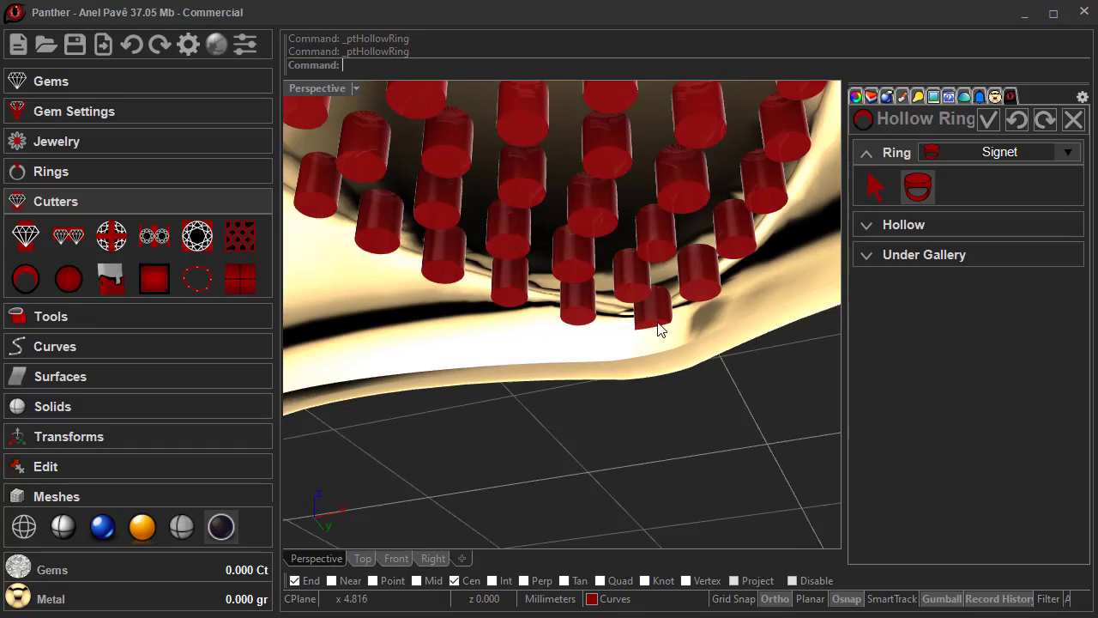
{"action": "scroll", "coordinate": [650, 332], "scroll_direction": "down", "scroll_amount": 6}
{"action": "right_click_drag", "start_coordinate": [620, 343], "coordinate": [824, 341]}
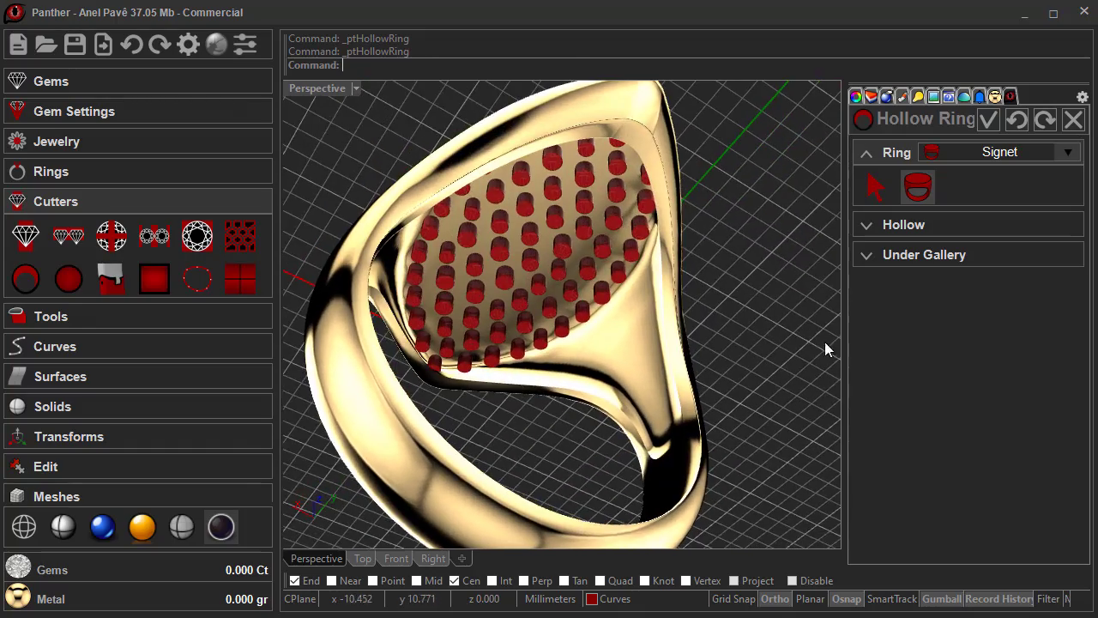
{"action": "right_click_drag", "start_coordinate": [744, 347], "coordinate": [490, 375]}
{"action": "scroll", "coordinate": [490, 375], "scroll_direction": "up", "scroll_amount": 6}
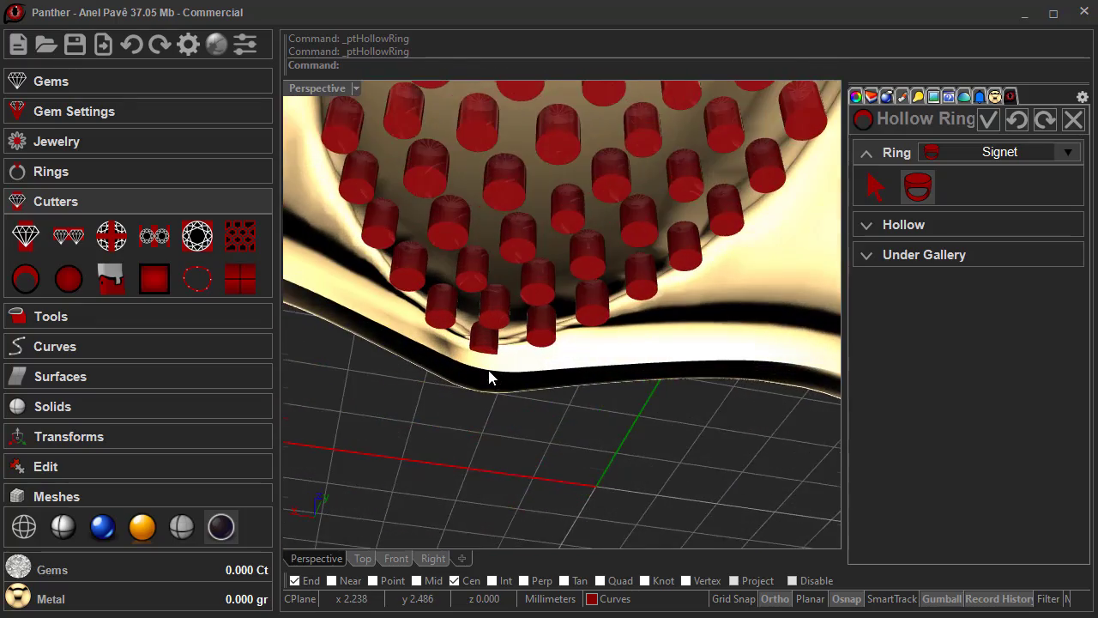
{"action": "scroll", "coordinate": [464, 316], "scroll_direction": "down", "scroll_amount": 6}
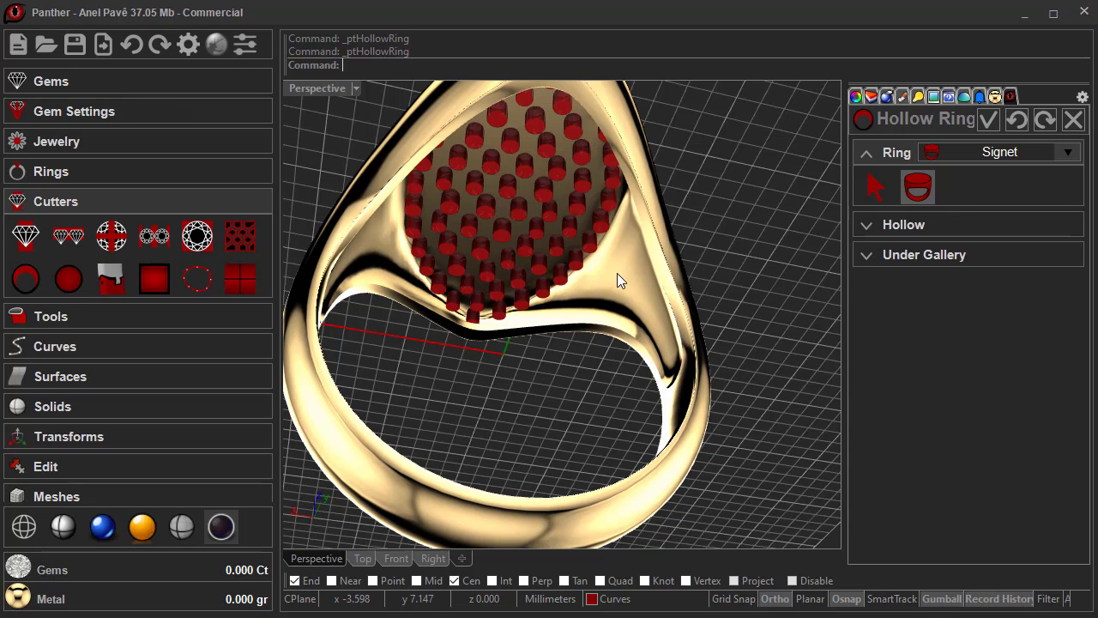
{"action": "left_click", "coordinate": [986, 120]}
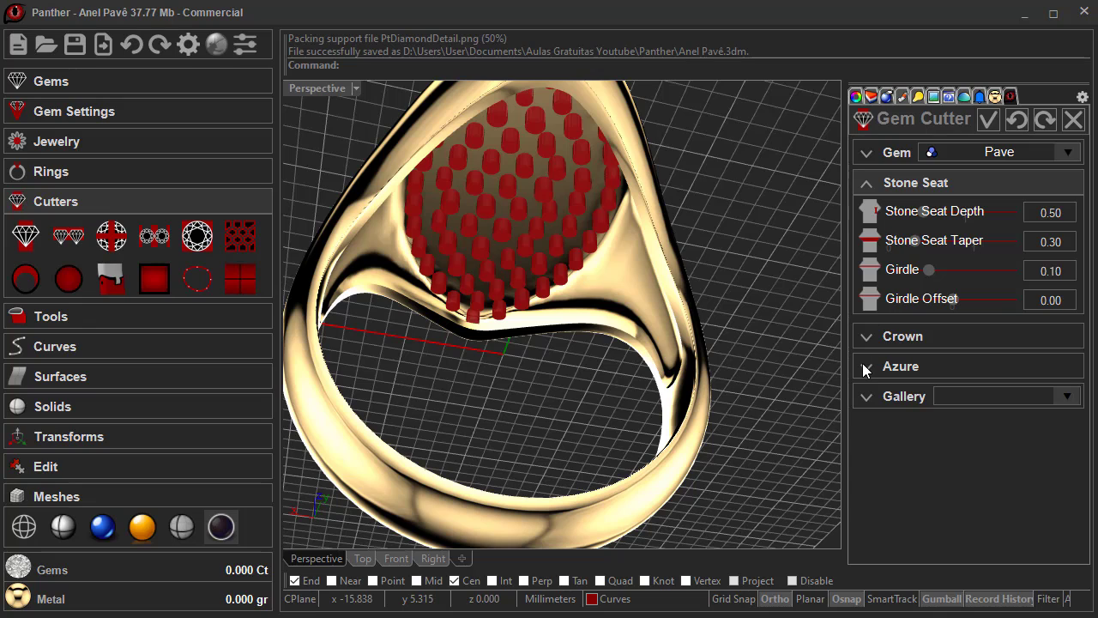
Set the azure depth of the pavé gem cutters to 1.70.
{"action": "left_click", "coordinate": [865, 364]}
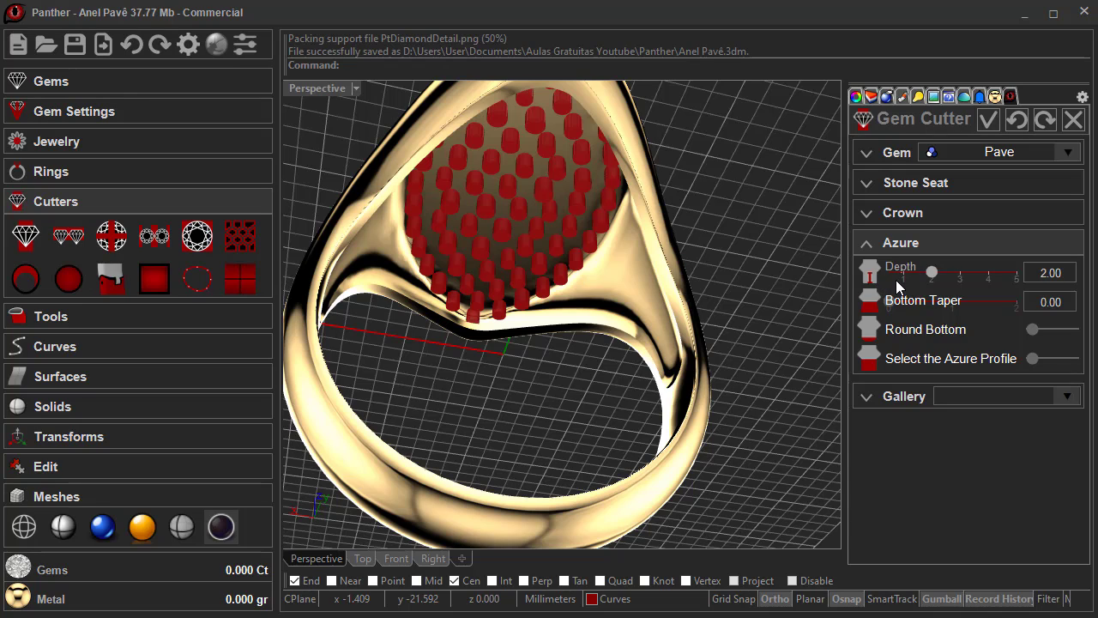
{"action": "left_click", "coordinate": [1028, 273]}
{"action": "type", "text": "1.70"}
{"action": "key", "text": "Return"}
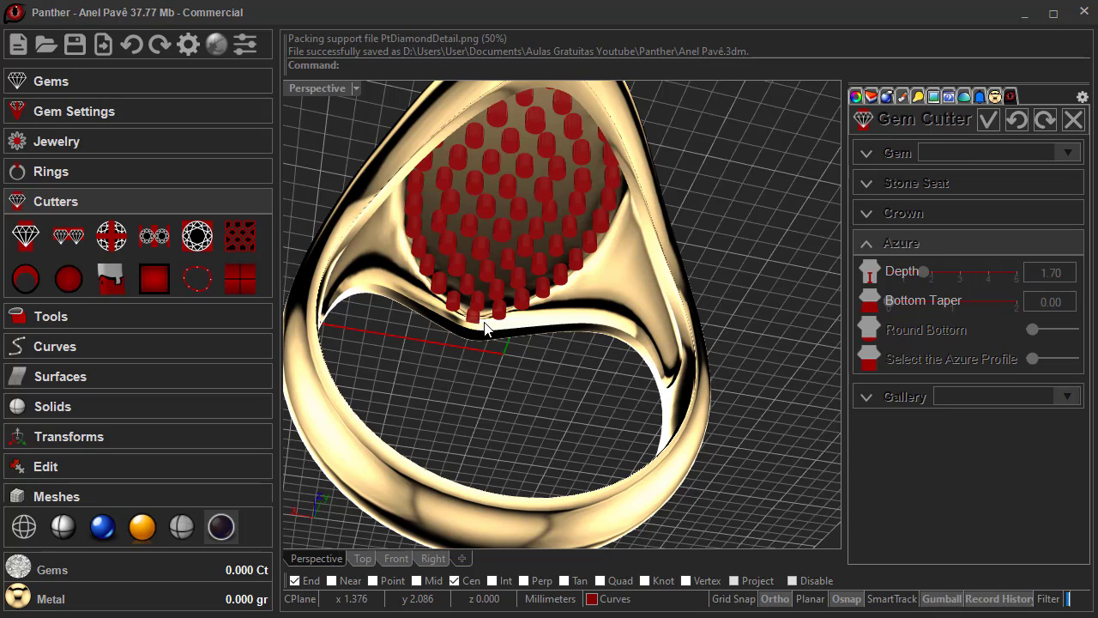
Examine the shortened azure cutters at one tip of the hollow in the shaded display with surface wires.
{"action": "scroll", "coordinate": [478, 318], "scroll_direction": "up", "scroll_amount": 5}
{"action": "right_click_drag", "start_coordinate": [478, 317], "coordinate": [512, 369]}
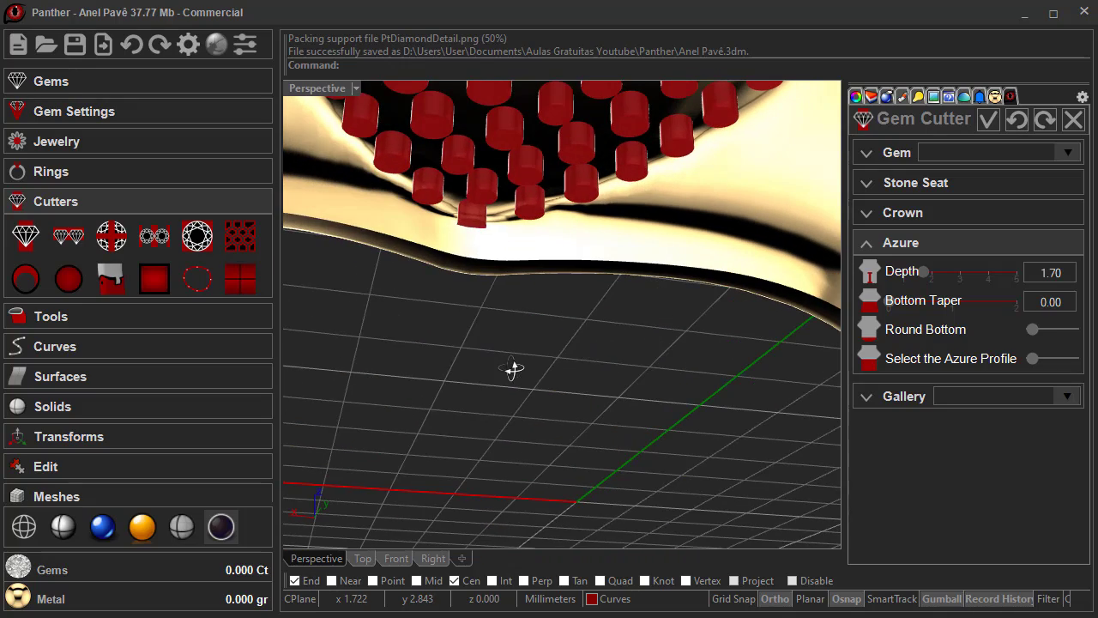
{"action": "left_click", "coordinate": [63, 526]}
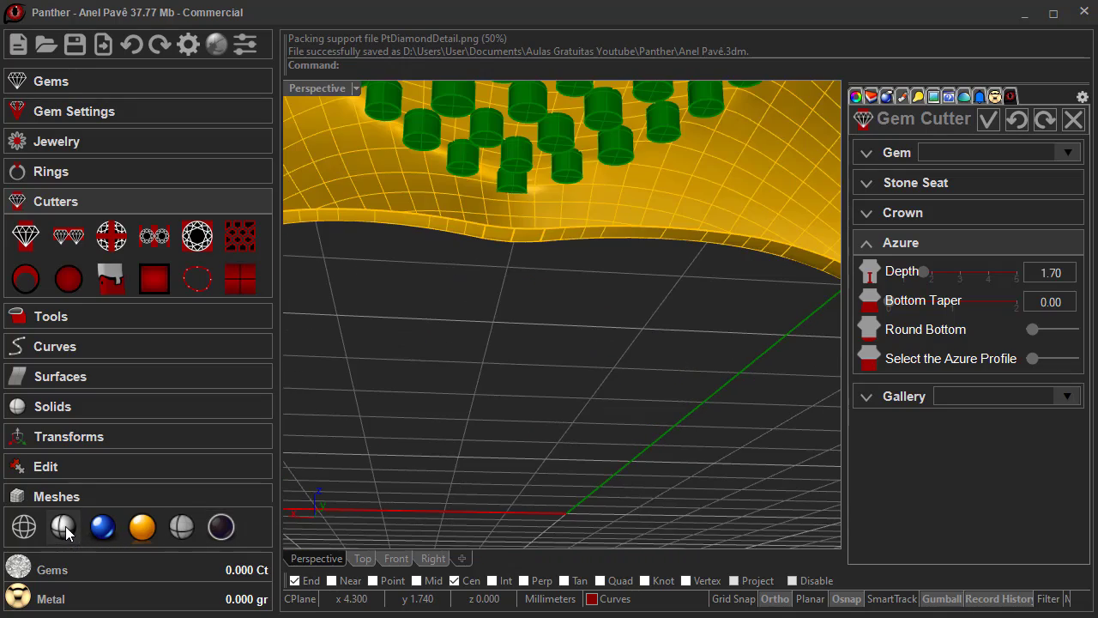
{"action": "right_click_drag", "start_coordinate": [487, 323], "coordinate": [380, 328]}
{"action": "scroll", "coordinate": [395, 344], "scroll_direction": "up", "scroll_amount": 3}
{"action": "scroll", "coordinate": [382, 326], "scroll_direction": "down", "scroll_amount": 6}
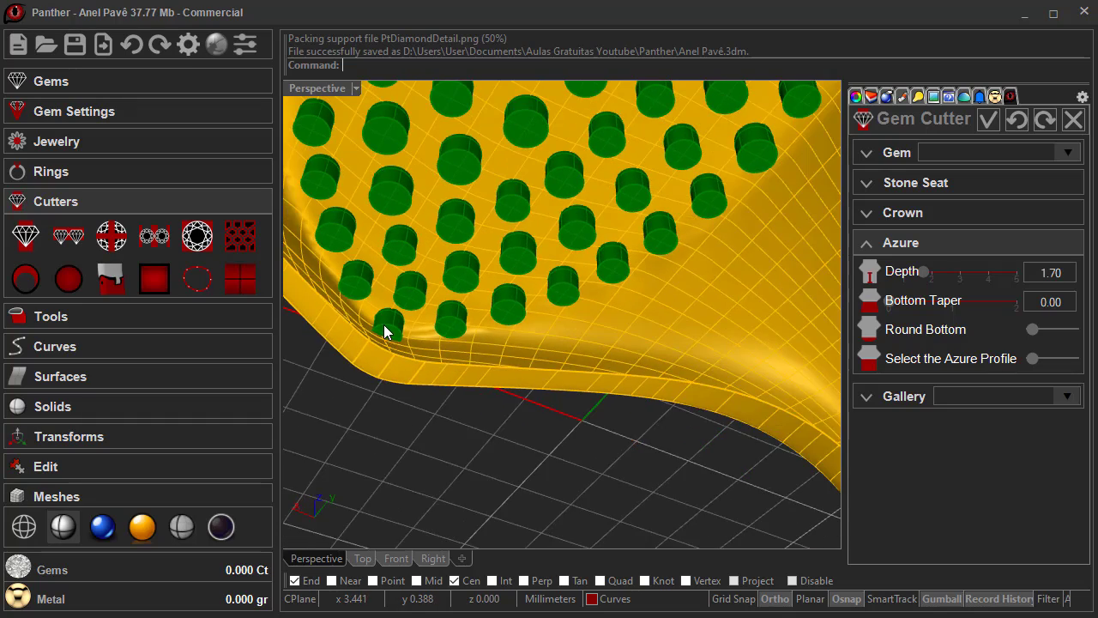
{"action": "scroll", "coordinate": [385, 326], "scroll_direction": "down", "scroll_amount": 2}
{"action": "right_click_drag", "start_coordinate": [389, 348], "coordinate": [412, 293]}
{"action": "scroll", "coordinate": [410, 274], "scroll_direction": "up", "scroll_amount": 6}
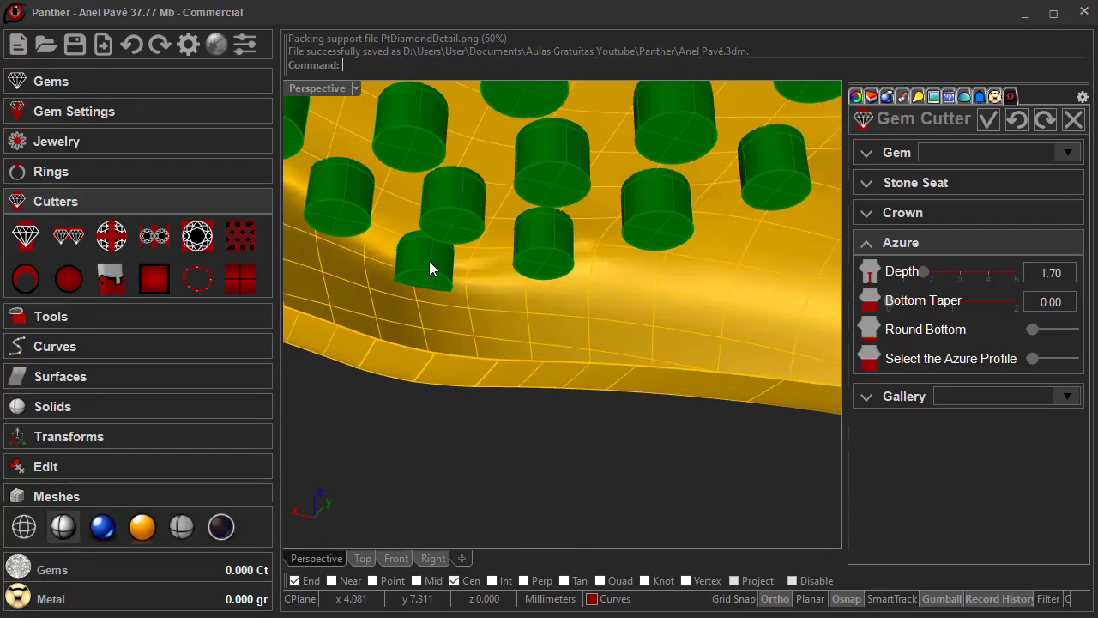
{"action": "scroll", "coordinate": [429, 267], "scroll_direction": "down", "scroll_amount": 5}
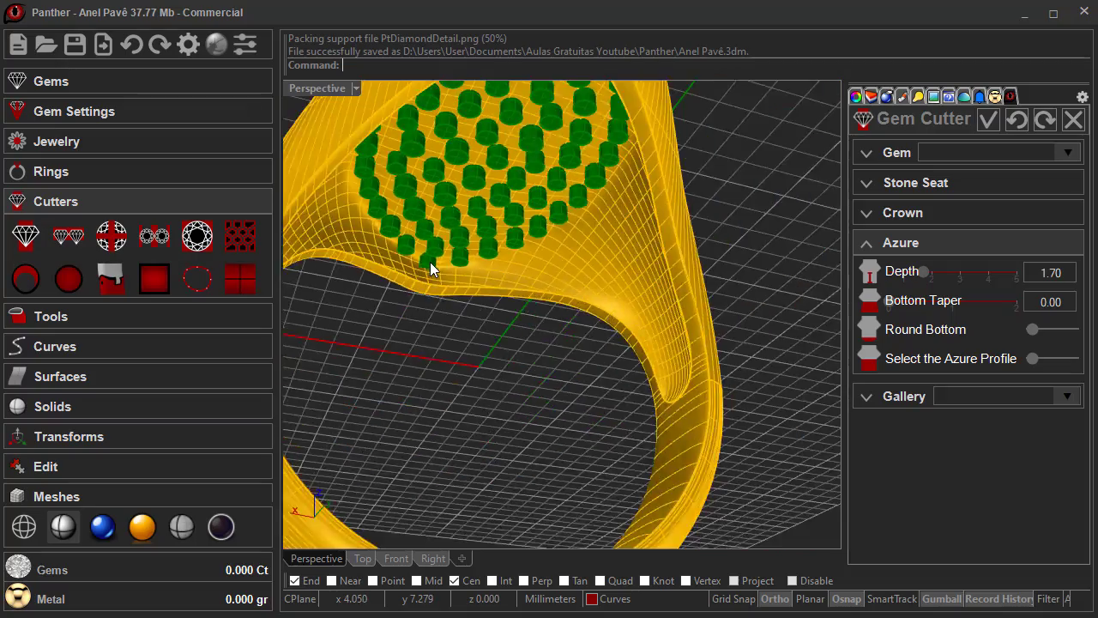
Examine the azure cutters at the opposite tip of the hollow where they meet the ring's inner wall.
{"action": "right_click_drag", "start_coordinate": [429, 265], "coordinate": [750, 262]}
{"action": "scroll", "coordinate": [669, 276], "scroll_direction": "up", "scroll_amount": 10}
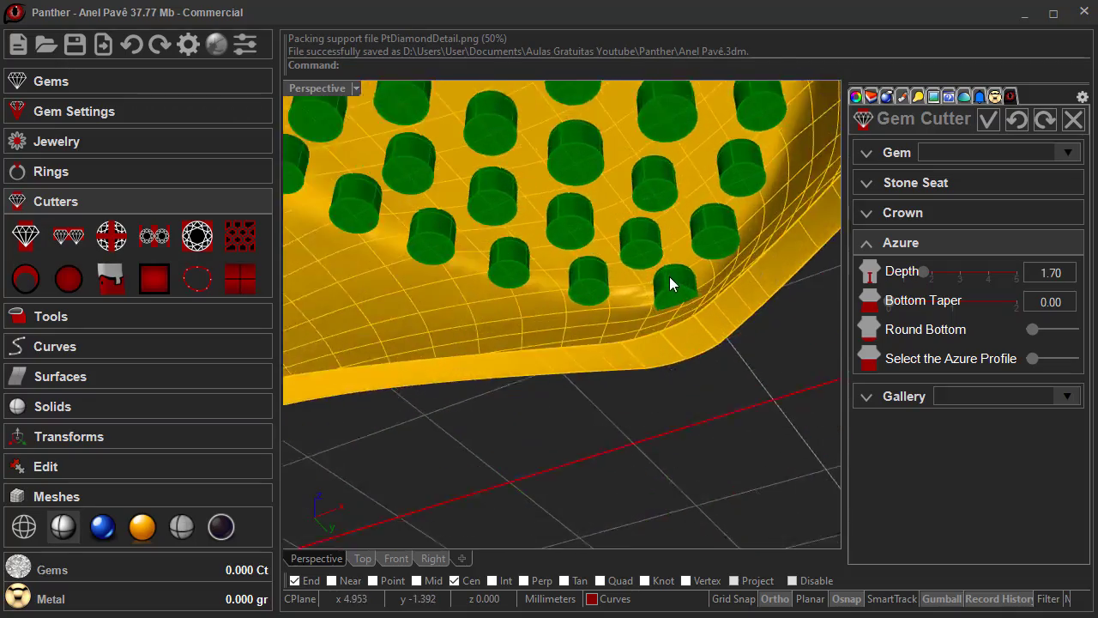
{"action": "scroll", "coordinate": [671, 287], "scroll_direction": "down", "scroll_amount": 1}
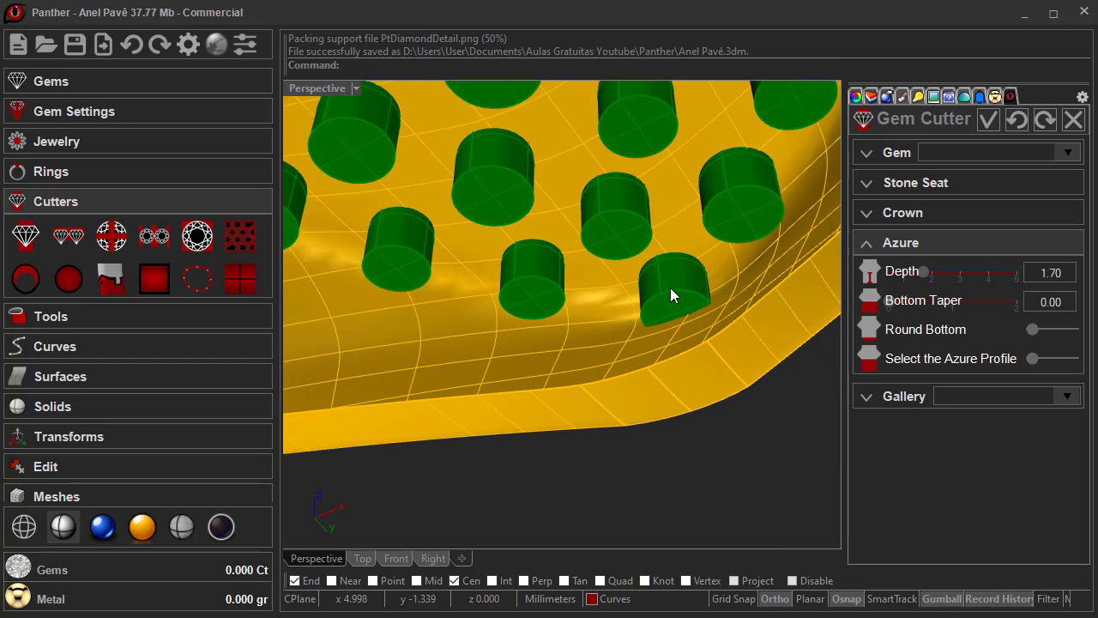
{"action": "scroll", "coordinate": [656, 293], "scroll_direction": "down", "scroll_amount": 1}
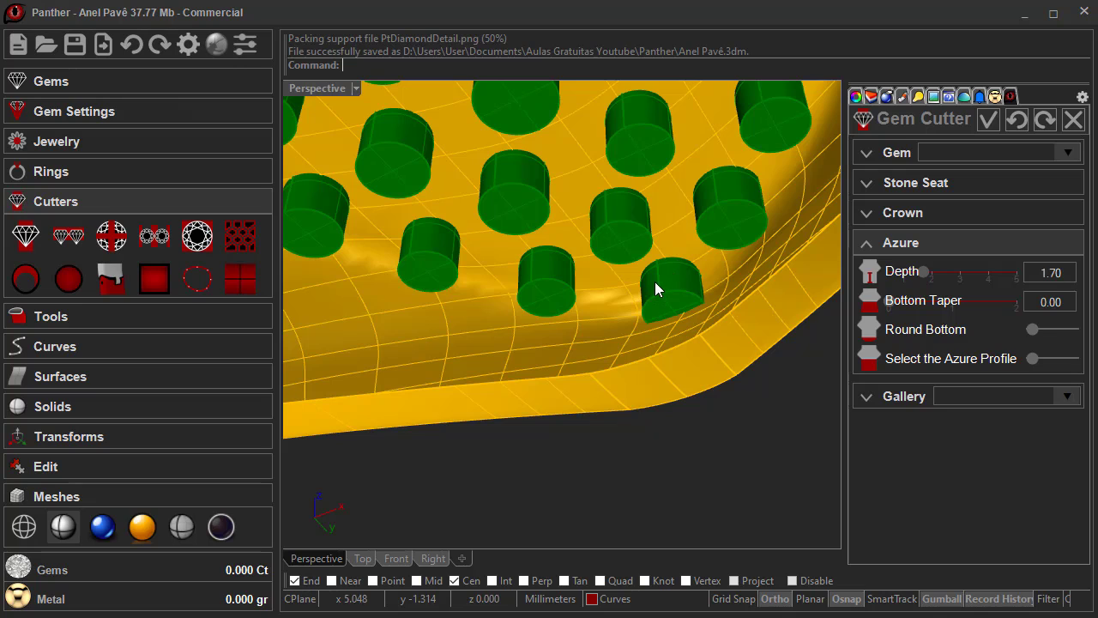
{"action": "left_click", "coordinate": [659, 291]}
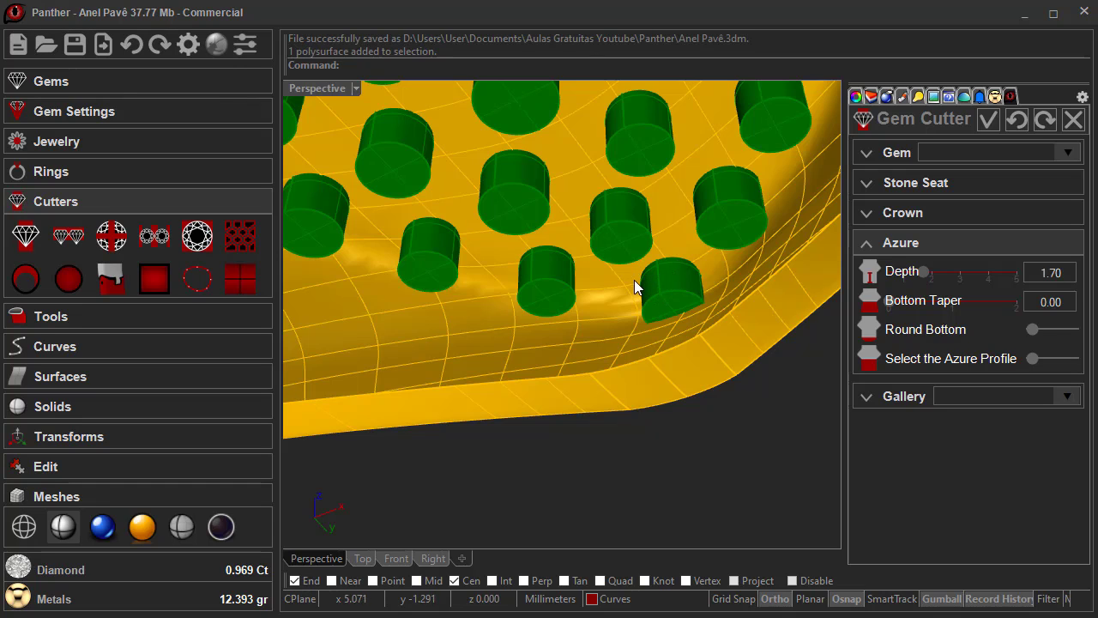
{"action": "scroll", "coordinate": [595, 322], "scroll_direction": "down", "scroll_amount": 5}
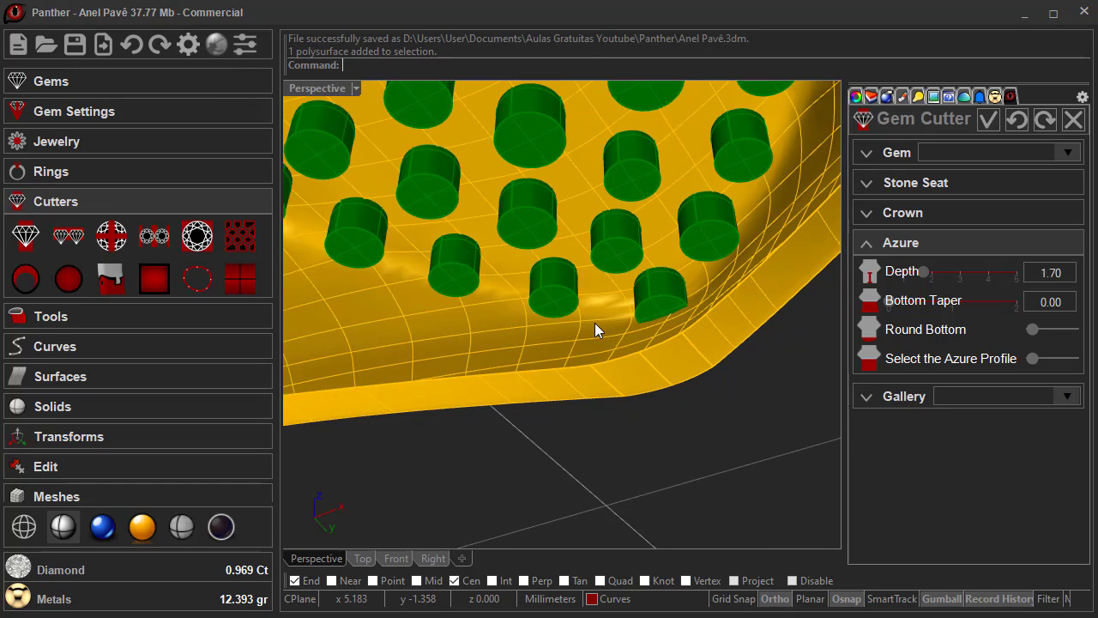
{"action": "scroll", "coordinate": [558, 326], "scroll_direction": "down", "scroll_amount": 3}
Set the azure depth of the gem cutters to 1.60 and check the outermost cutter at the hollow's tip.
{"action": "left_click_drag", "start_coordinate": [1064, 273], "coordinate": [1047, 273]}
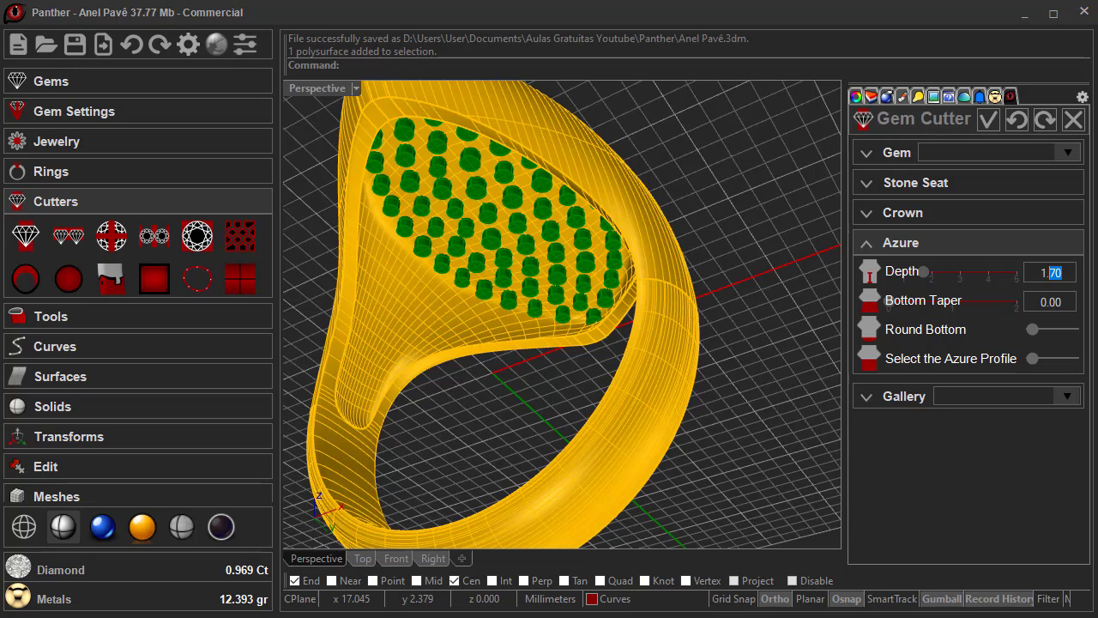
{"action": "type", "text": "60"}
{"action": "key", "text": "Return"}
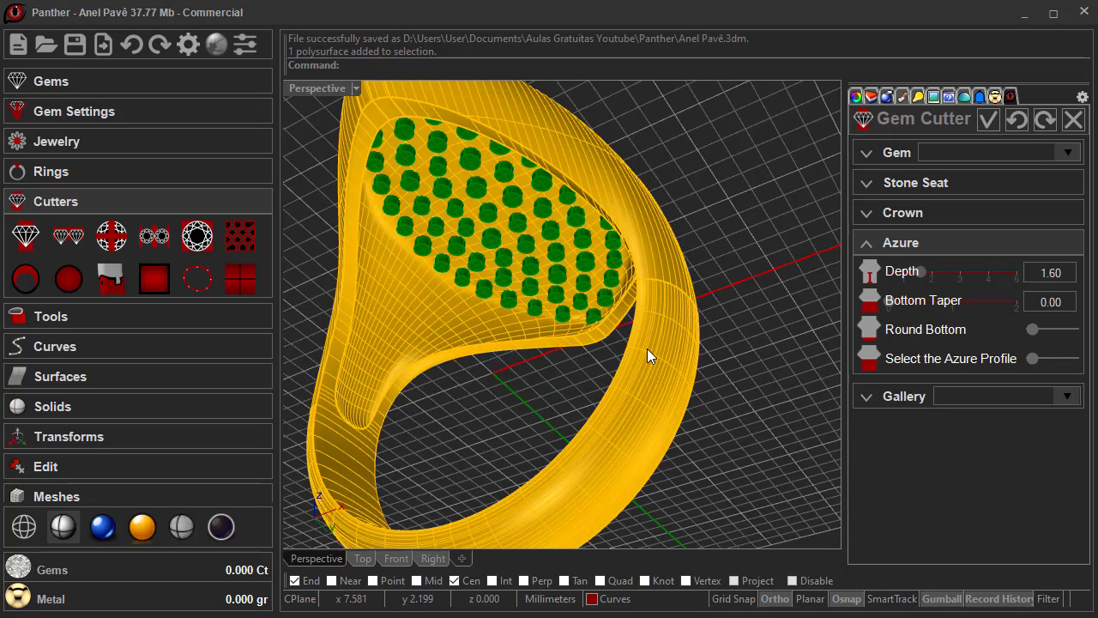
{"action": "scroll", "coordinate": [624, 326], "scroll_direction": "up", "scroll_amount": 3}
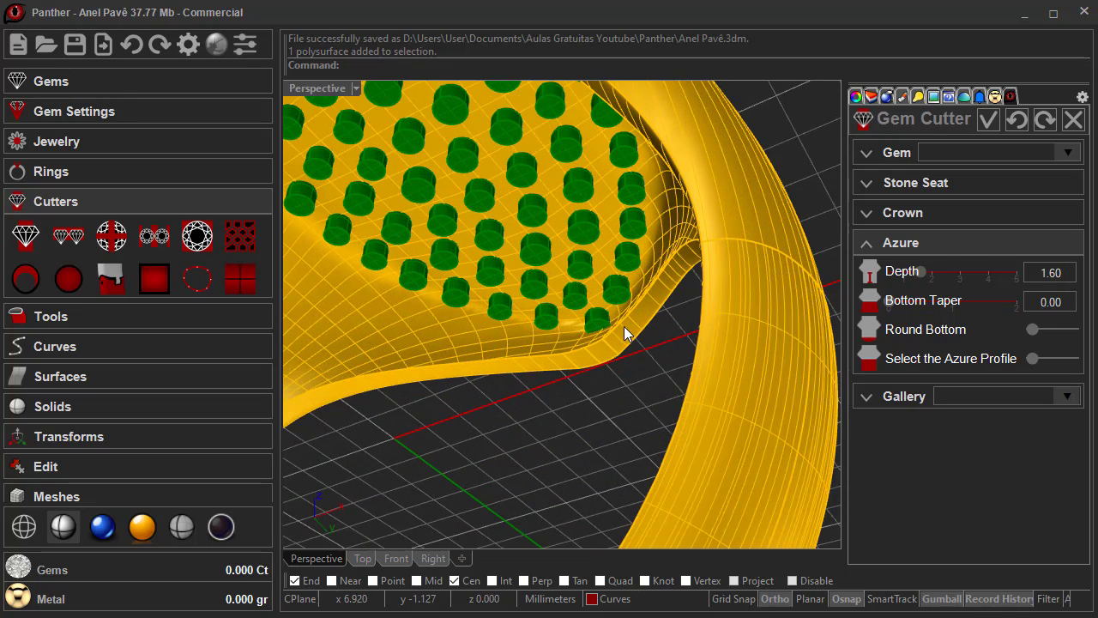
Set the azure depth of the gem cutters to 1.40 and check the cutters at the hollow's tip.
{"action": "scroll", "coordinate": [623, 326], "scroll_direction": "up", "scroll_amount": 2}
{"action": "left_click_drag", "start_coordinate": [1062, 272], "coordinate": [1052, 273]}
{"action": "type", "text": "40"}
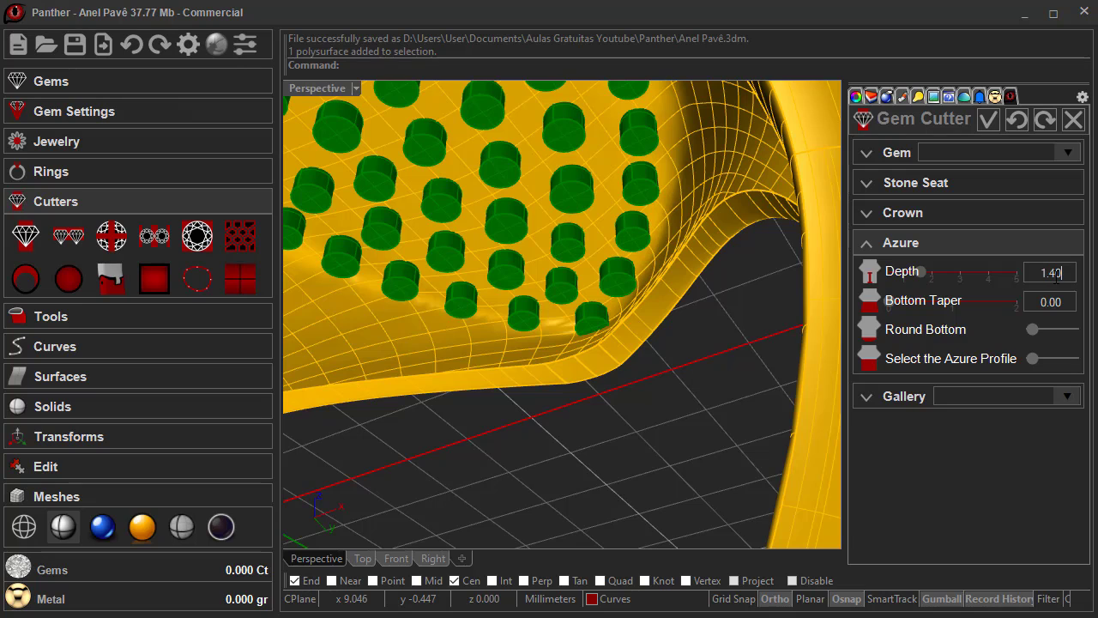
{"action": "key", "text": "Return"}
{"action": "scroll", "coordinate": [545, 254], "scroll_direction": "down", "scroll_amount": 6}
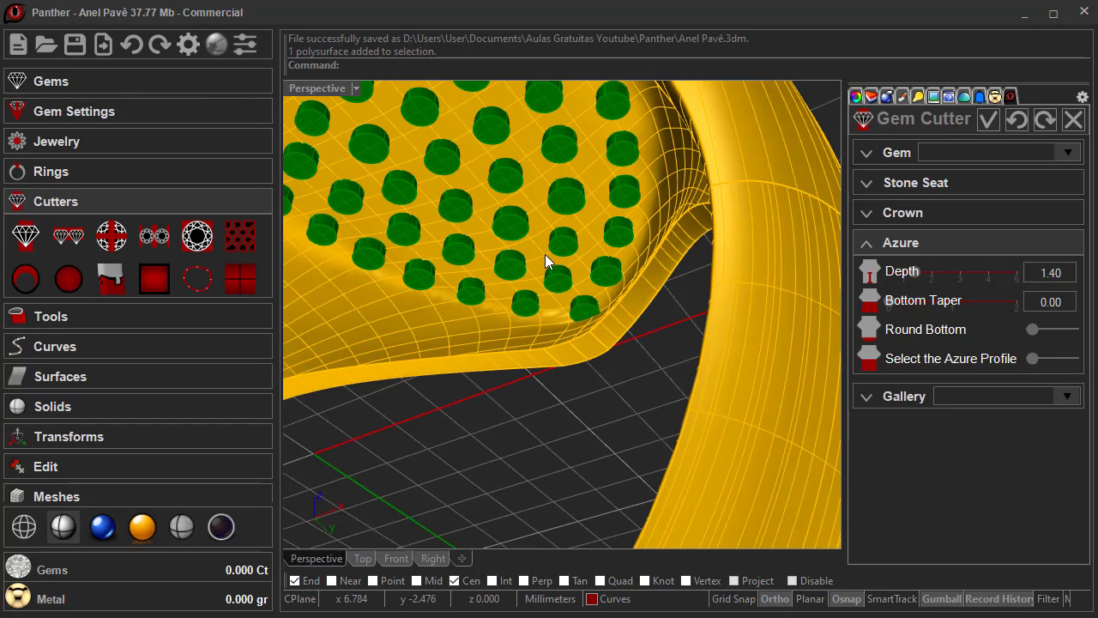
Set the azure depth of the gem cutters to 1.20, check them inside the hollow, and accept the cutters.
{"action": "scroll", "coordinate": [545, 254], "scroll_direction": "up", "scroll_amount": 3}
{"action": "left_click_drag", "start_coordinate": [1070, 272], "coordinate": [1051, 273]}
{"action": "type", "text": "20"}
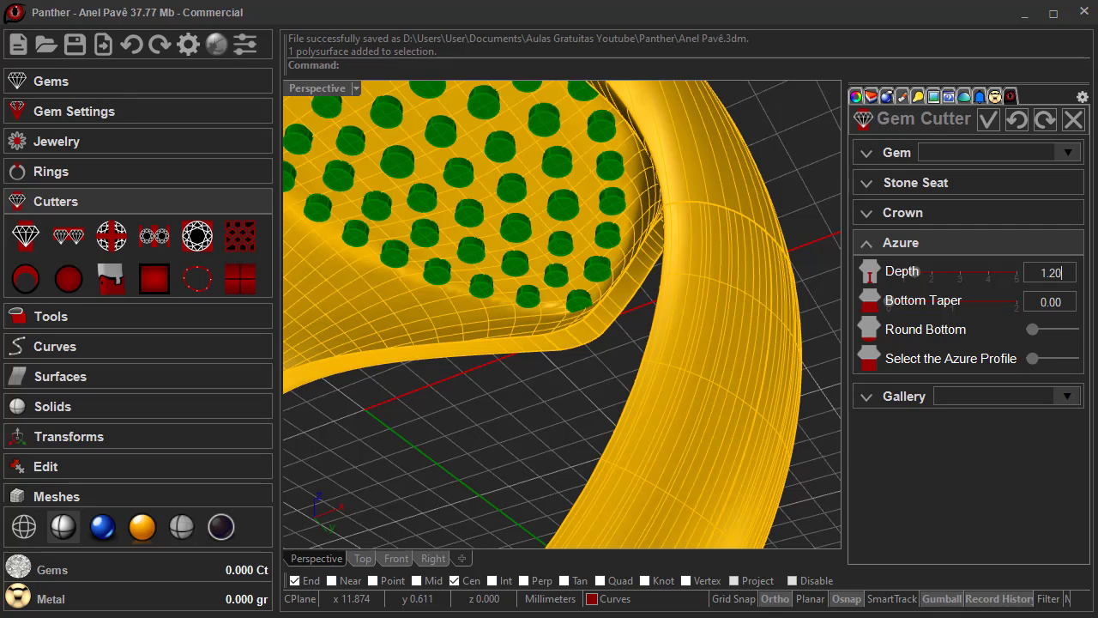
{"action": "scroll", "coordinate": [562, 286], "scroll_direction": "up", "scroll_amount": 6}
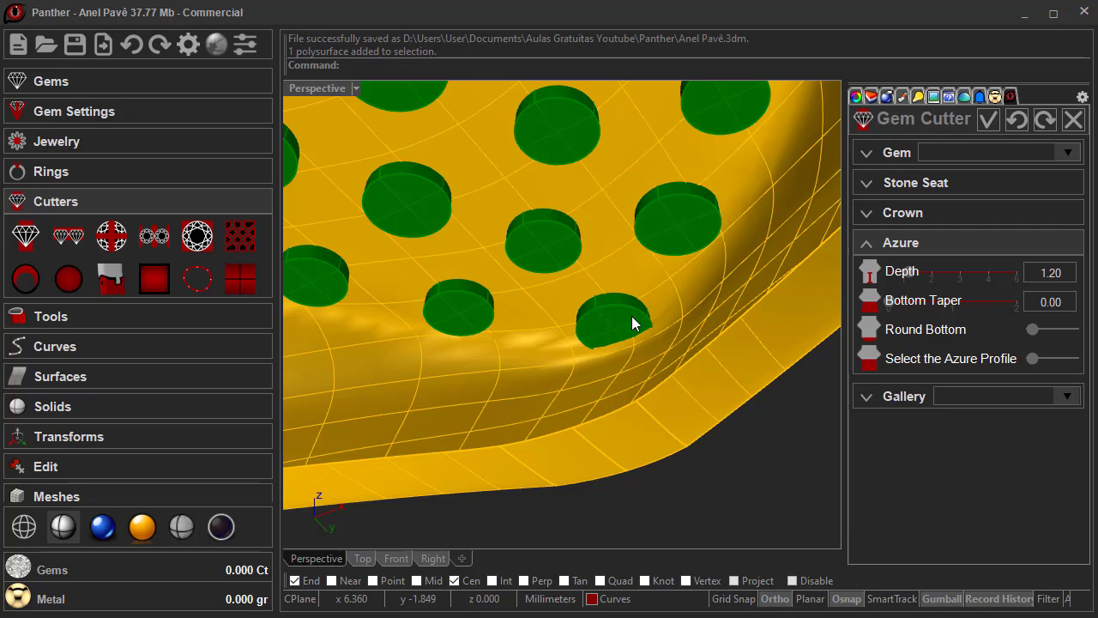
{"action": "scroll", "coordinate": [619, 311], "scroll_direction": "down", "scroll_amount": 4}
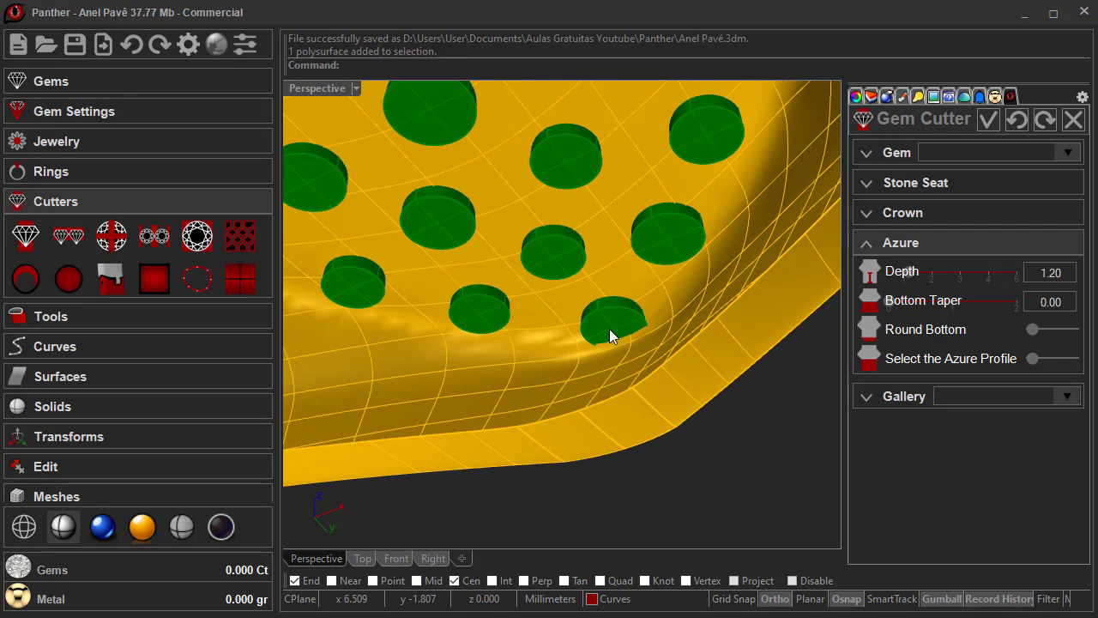
{"action": "scroll", "coordinate": [640, 314], "scroll_direction": "down", "scroll_amount": 8}
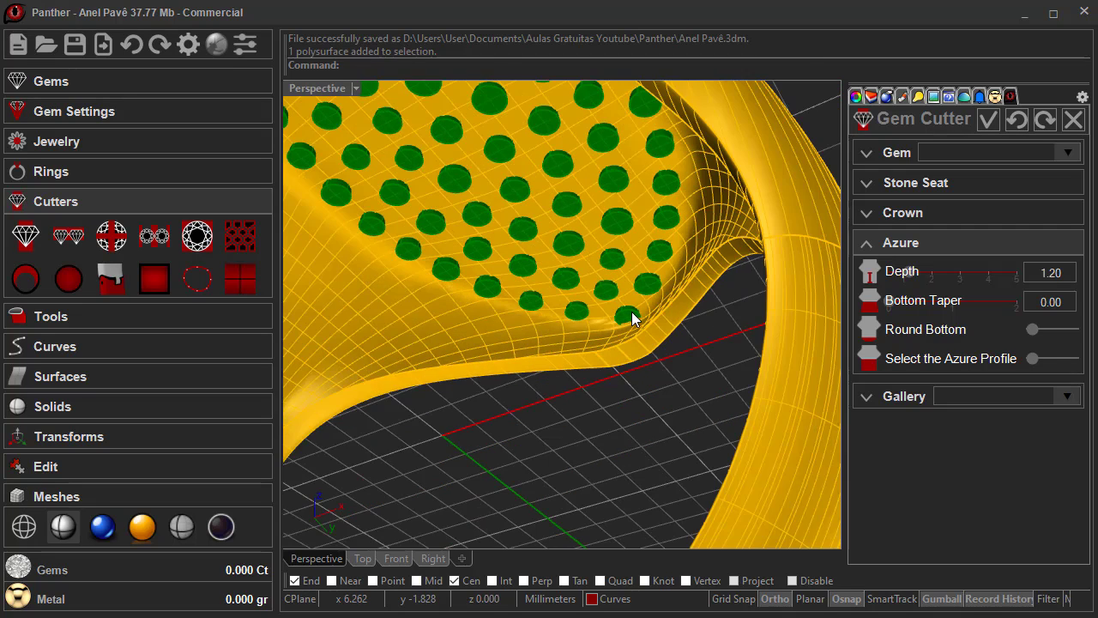
{"action": "right_click_drag", "start_coordinate": [541, 269], "coordinate": [581, 475]}
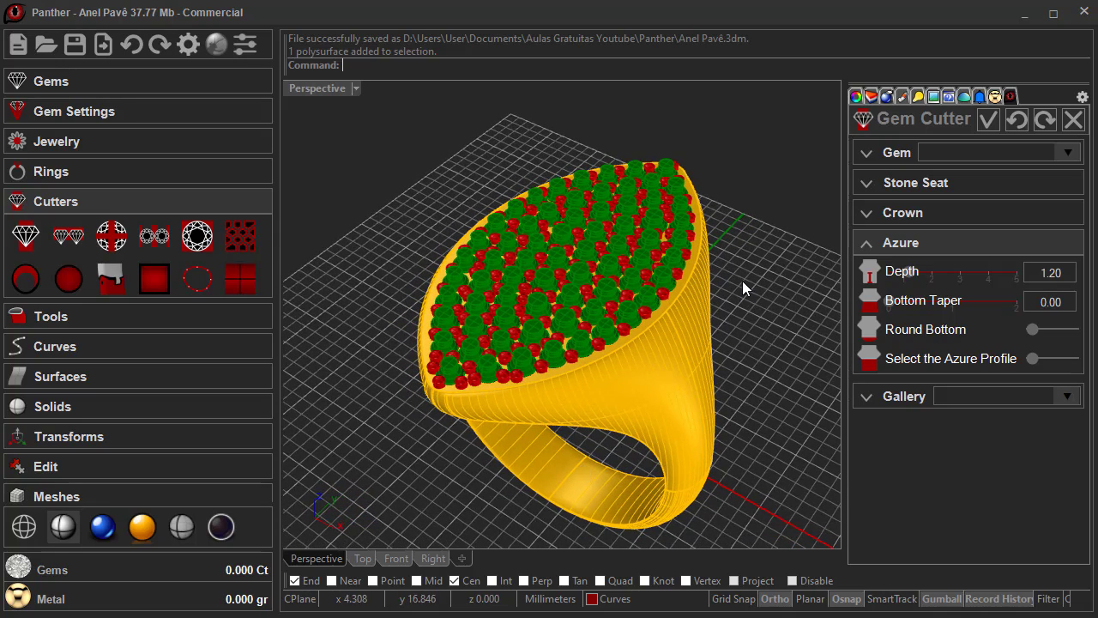
{"action": "left_click", "coordinate": [986, 120]}
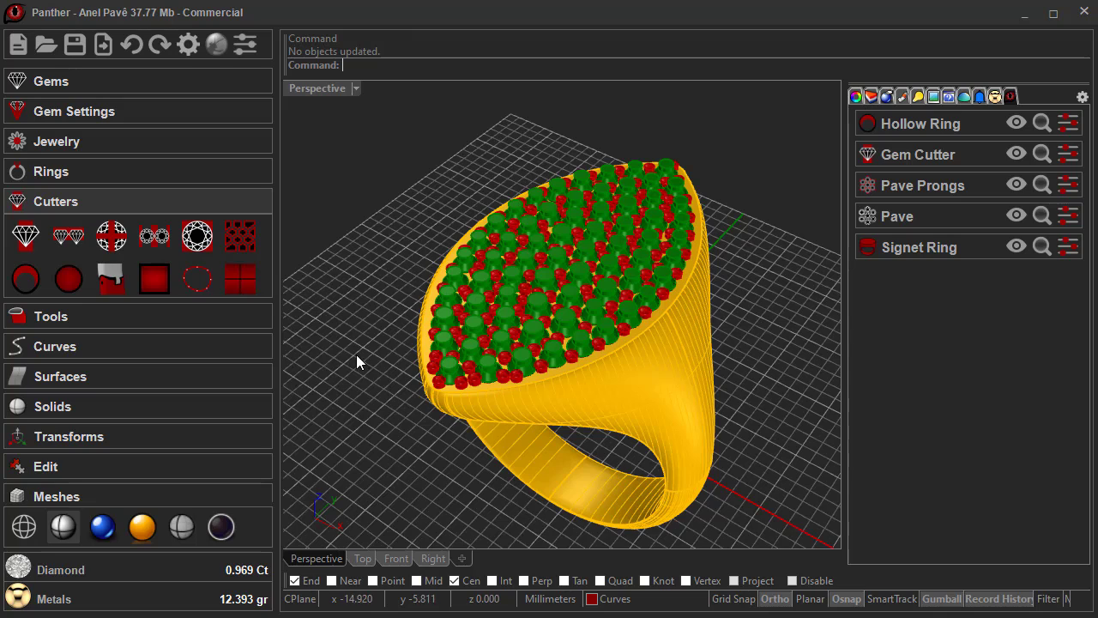
Merge the signet ring and the pavé prongs with a Boolean union, deleting the input objects.
{"action": "left_click", "coordinate": [50, 316]}
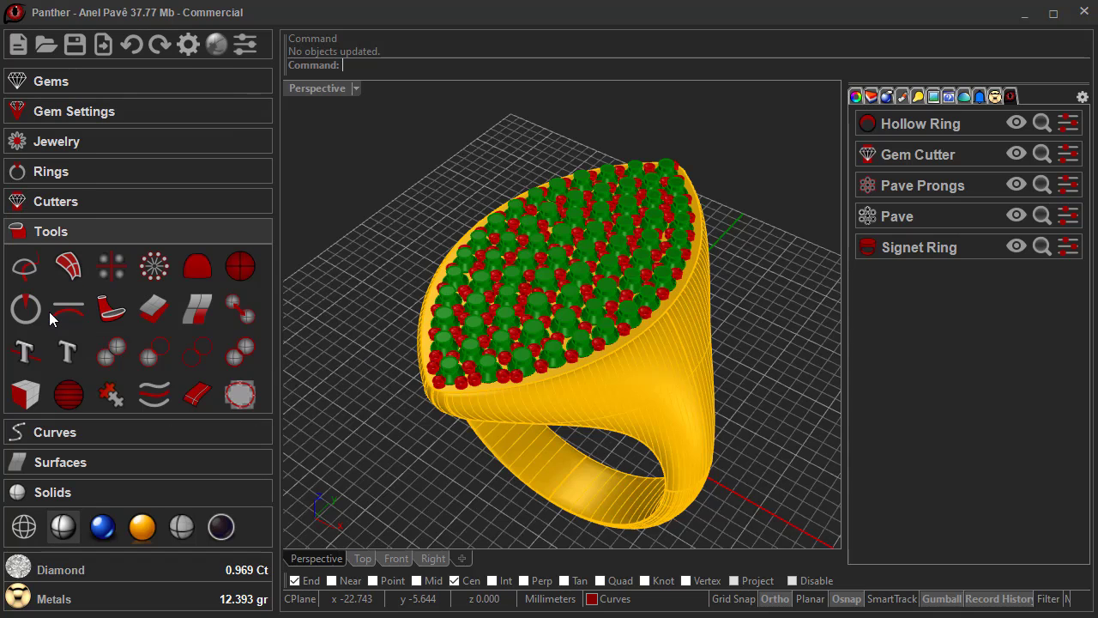
{"action": "left_click", "coordinate": [111, 356]}
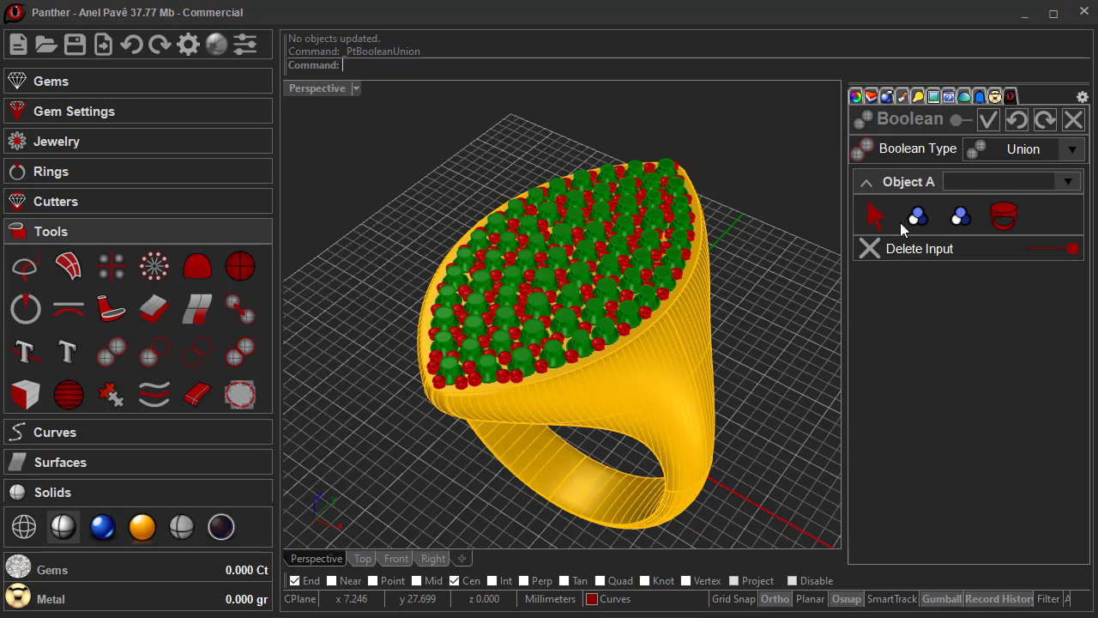
{"action": "left_click", "coordinate": [918, 216]}
{"action": "left_click", "coordinate": [1003, 217]}
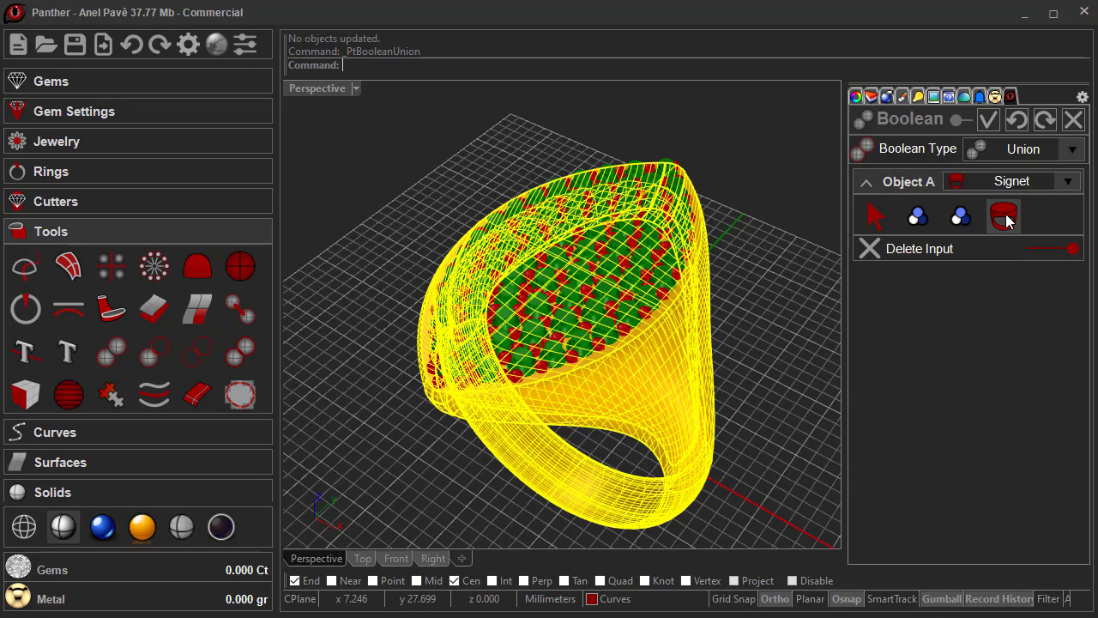
{"action": "left_click", "coordinate": [960, 217]}
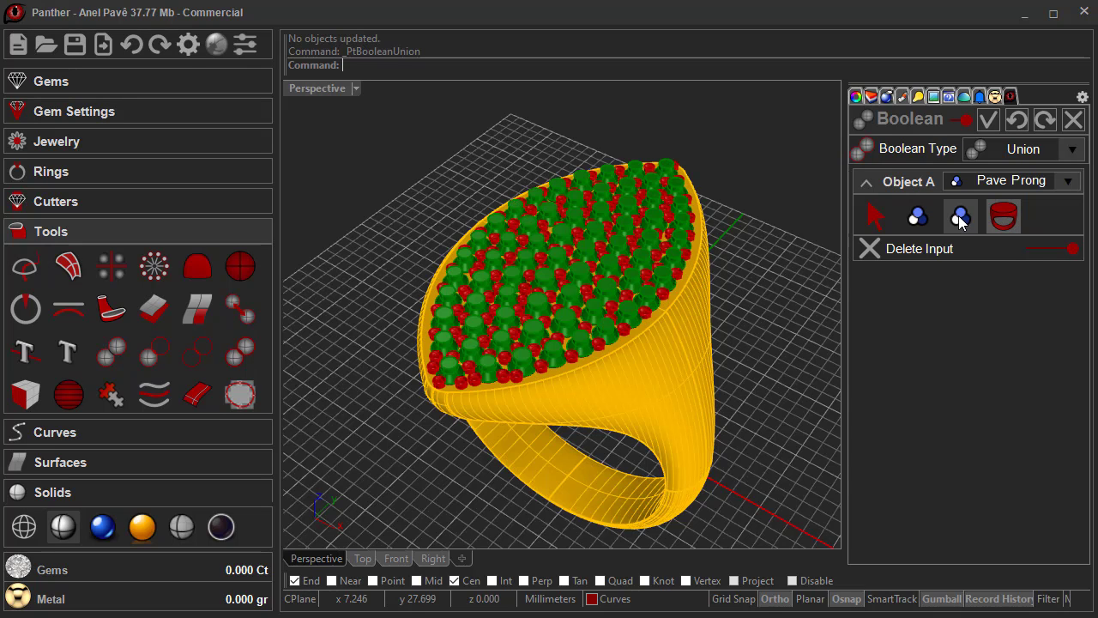
{"action": "left_click", "coordinate": [987, 119]}
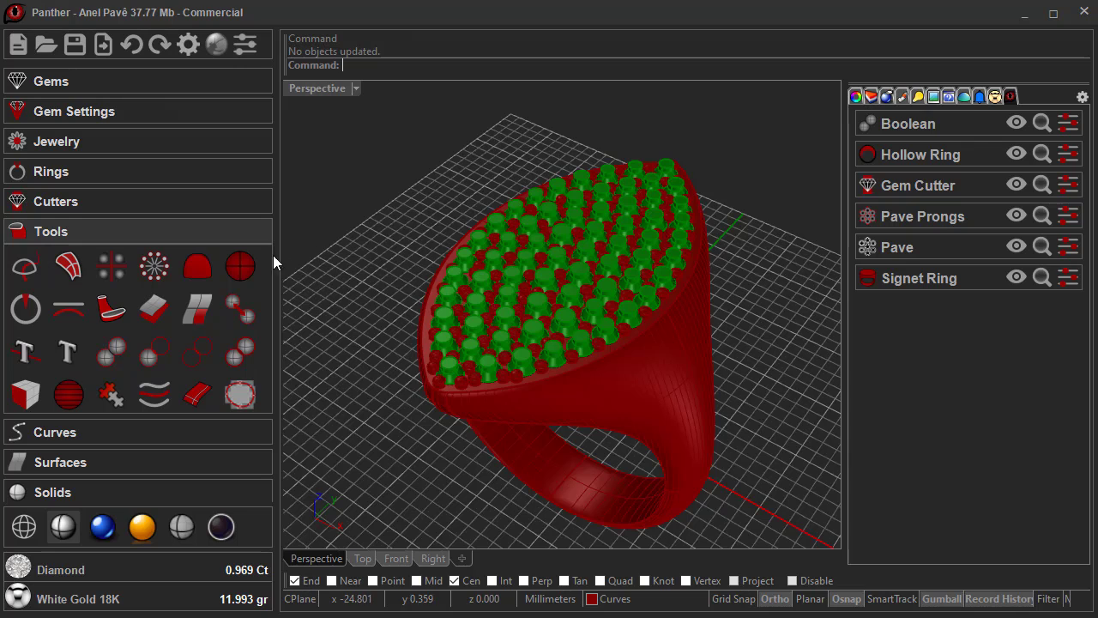
Subtract the gem cutters from the merged ring and prongs with a Boolean difference, checking the azure holes before accepting.
{"action": "left_click", "coordinate": [155, 352]}
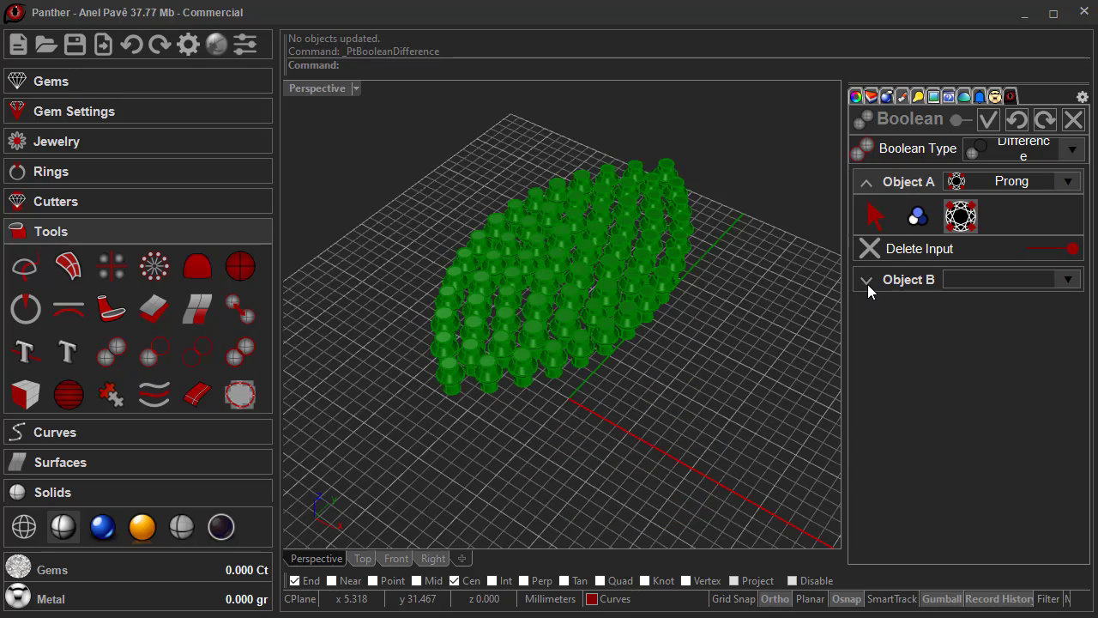
{"action": "left_click", "coordinate": [869, 279]}
{"action": "left_click", "coordinate": [918, 247]}
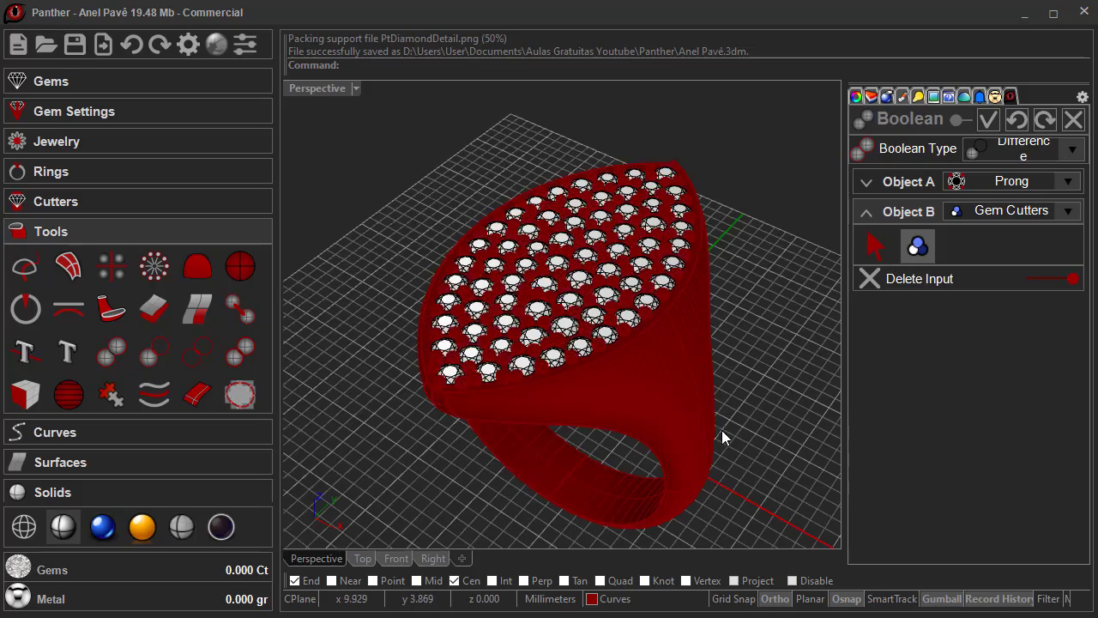
{"action": "right_click_drag", "start_coordinate": [741, 415], "coordinate": [567, 466]}
{"action": "scroll", "coordinate": [574, 233], "scroll_direction": "up", "scroll_amount": 3}
{"action": "scroll", "coordinate": [639, 499], "scroll_direction": "up", "scroll_amount": 5}
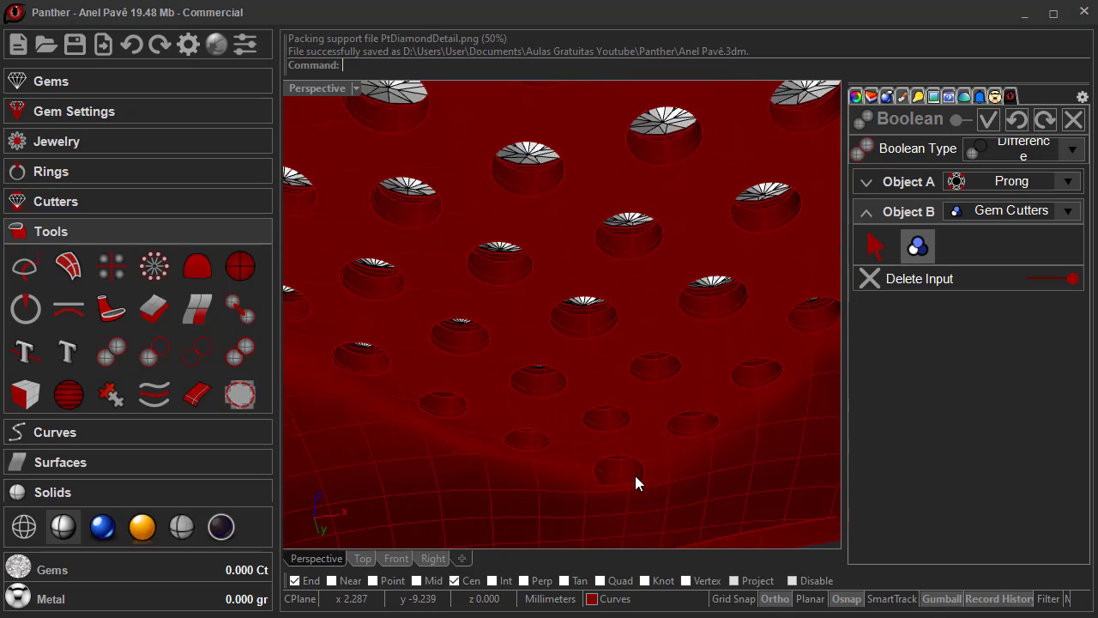
{"action": "scroll", "coordinate": [635, 475], "scroll_direction": "down", "scroll_amount": 5}
{"action": "right_click_drag", "start_coordinate": [613, 449], "coordinate": [688, 254]}
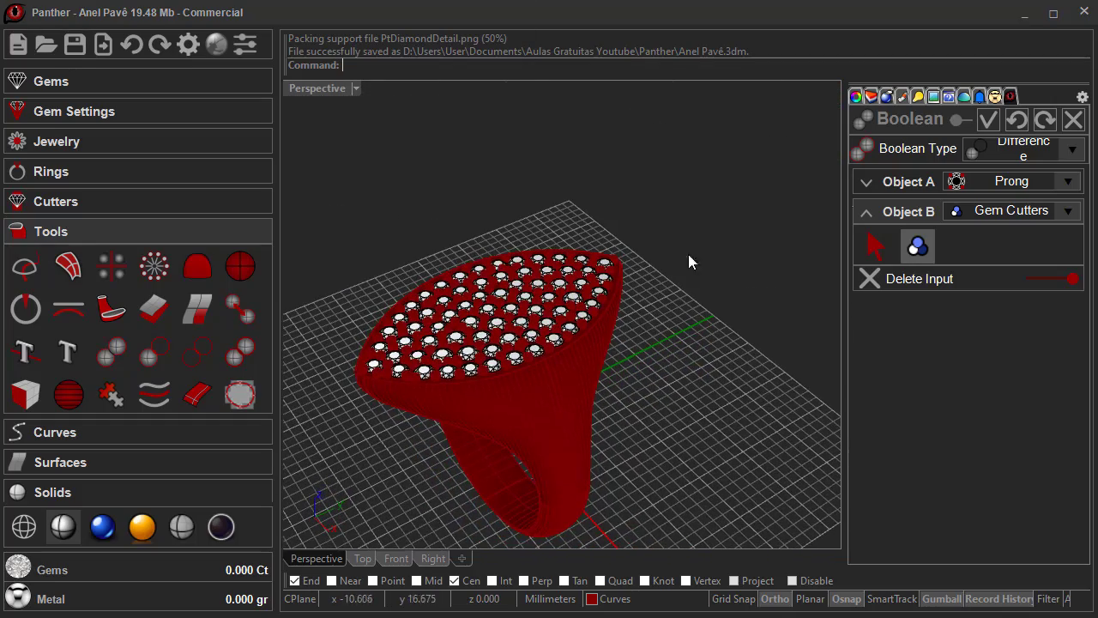
{"action": "left_click", "coordinate": [989, 118]}
Open the metal material library and switch the view of the ring to the reflective metal display.
{"action": "right_click_drag", "start_coordinate": [691, 306], "coordinate": [730, 284]}
{"action": "scroll", "coordinate": [701, 294], "scroll_direction": "up", "scroll_amount": 5}
{"action": "scroll", "coordinate": [758, 269], "scroll_direction": "down", "scroll_amount": 3}
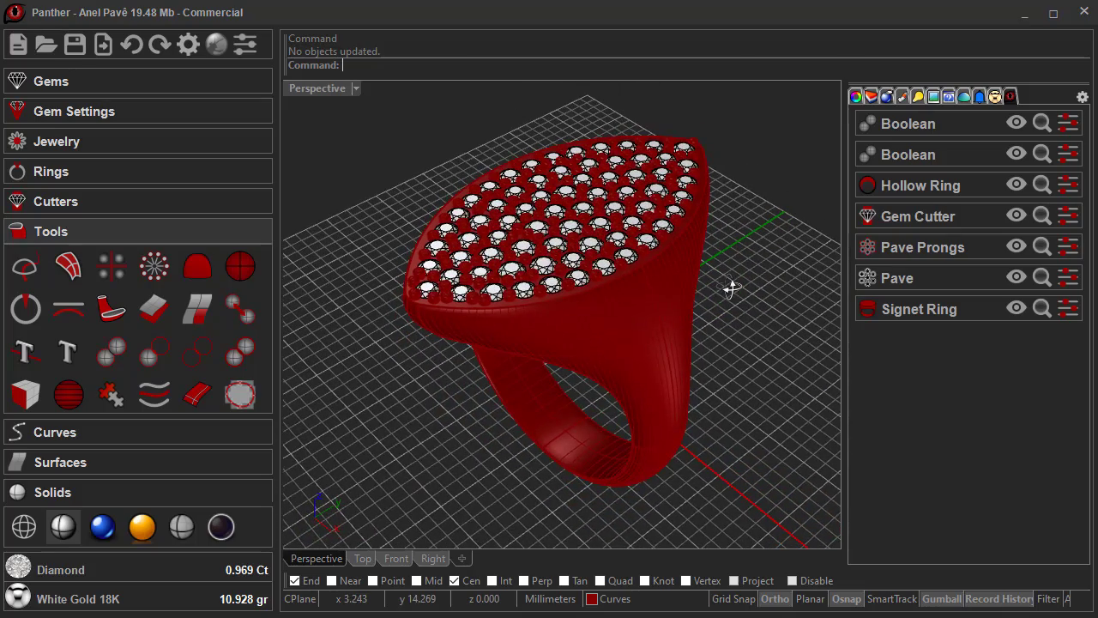
{"action": "left_click", "coordinate": [995, 96]}
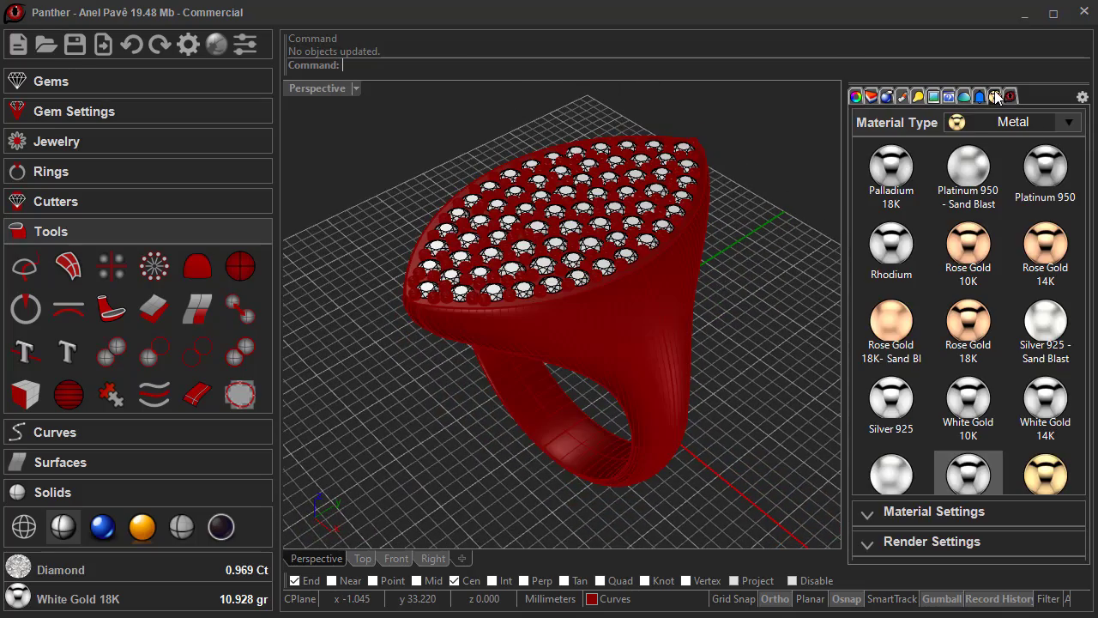
{"action": "scroll", "coordinate": [971, 146], "scroll_direction": "down", "scroll_amount": 2}
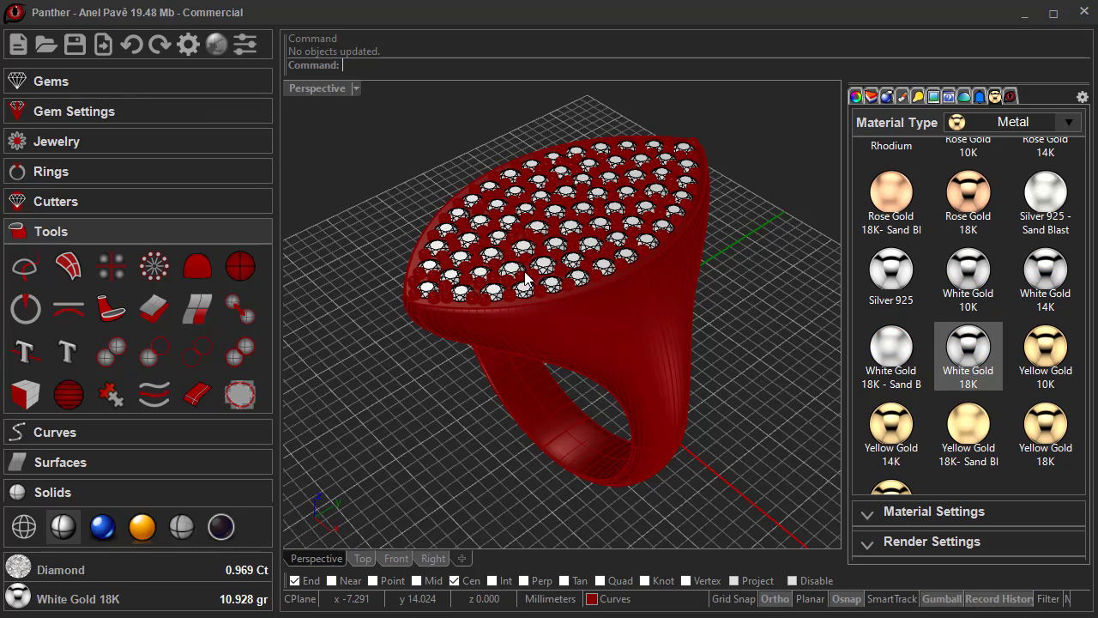
{"action": "left_click", "coordinate": [225, 531]}
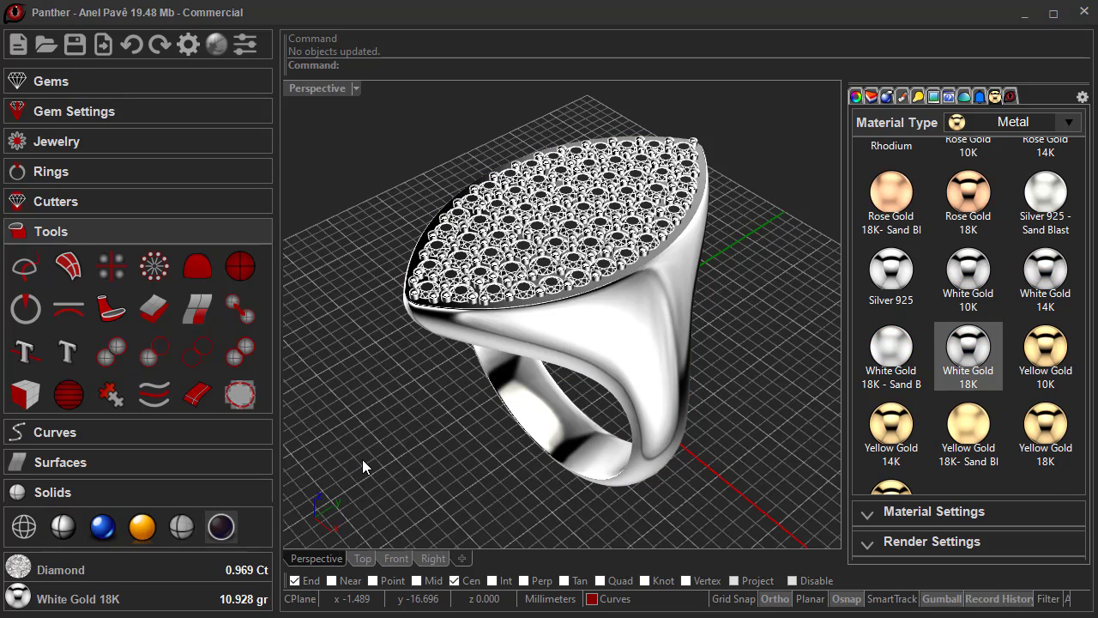
Assign the Aquamarine gem material to the whole pavé group and reselect the group to check its material.
{"action": "left_click", "coordinate": [542, 269]}
{"action": "left_click", "coordinate": [589, 320]}
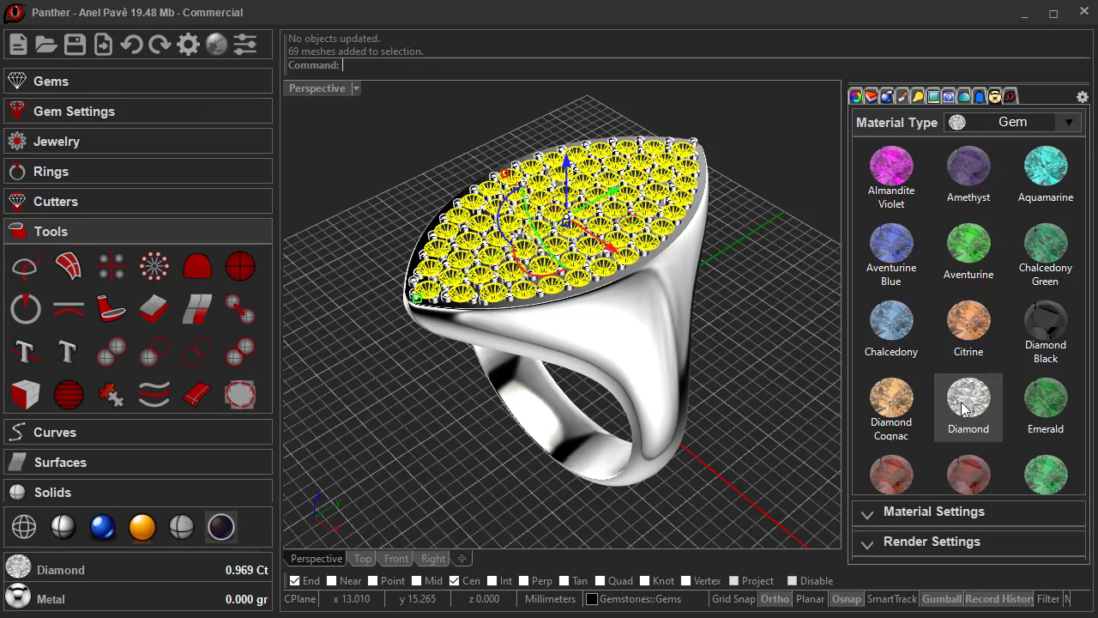
{"action": "left_click", "coordinate": [1047, 175]}
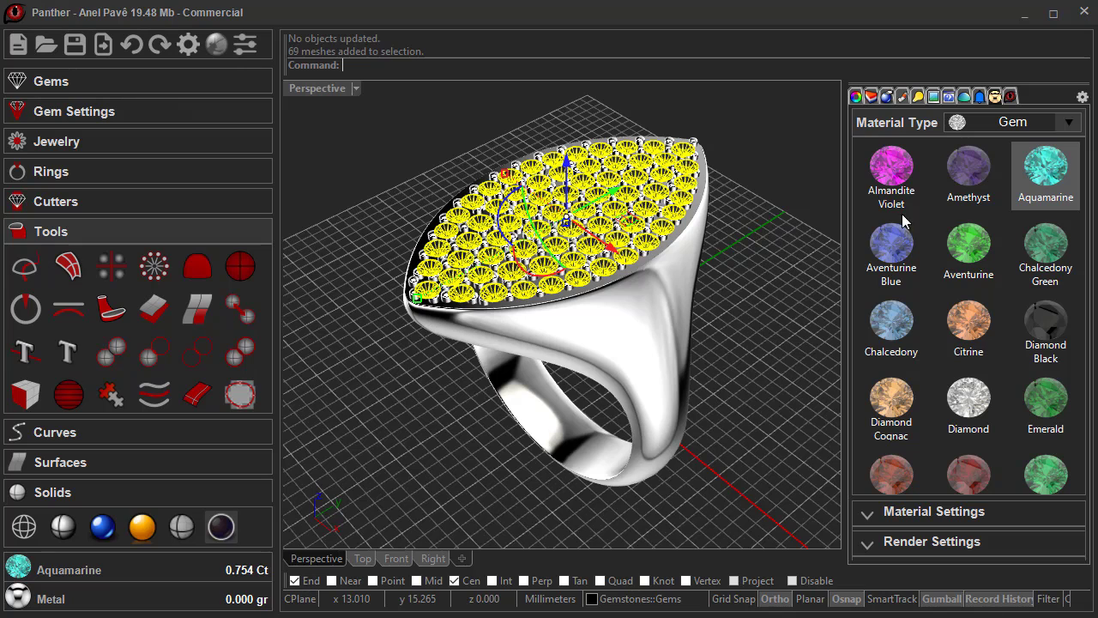
{"action": "left_click", "coordinate": [759, 292]}
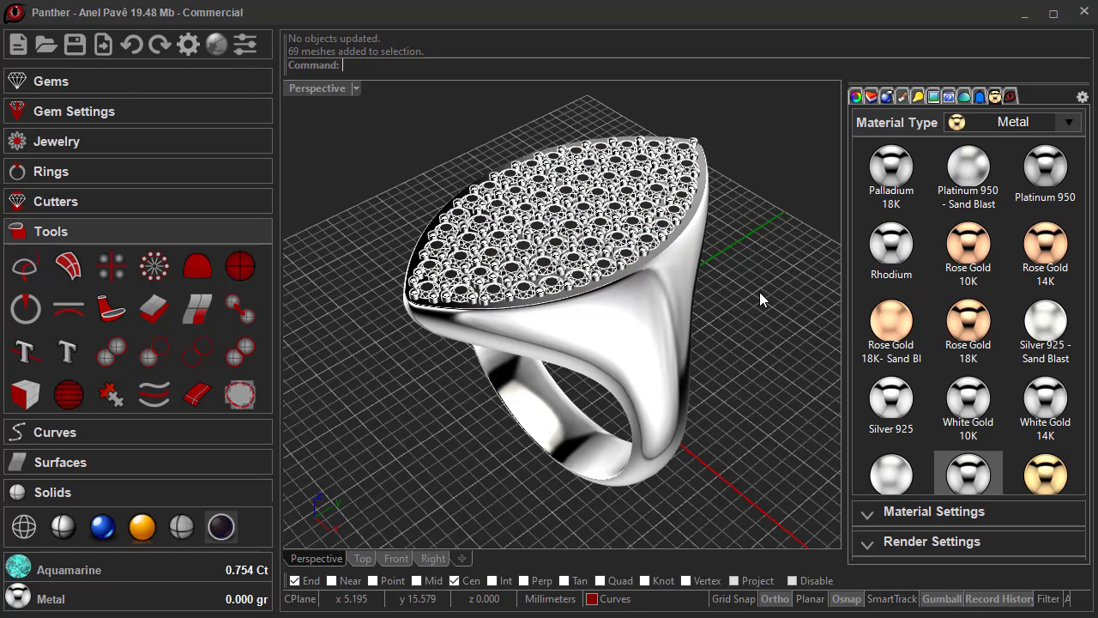
{"action": "left_click", "coordinate": [578, 281]}
{"action": "left_click", "coordinate": [577, 282]}
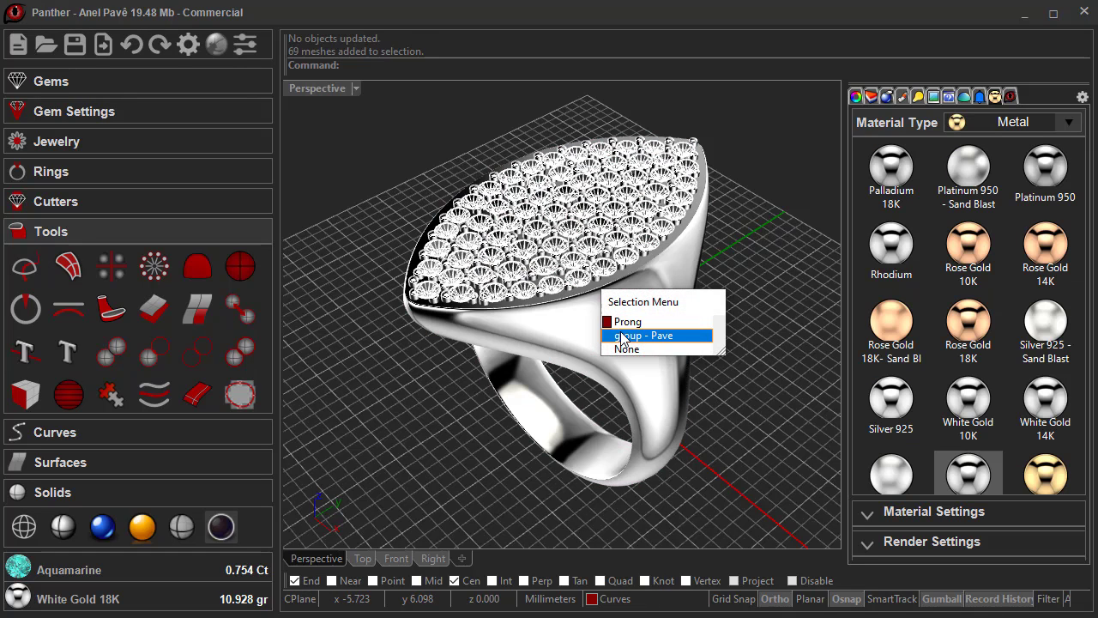
{"action": "left_click", "coordinate": [635, 331]}
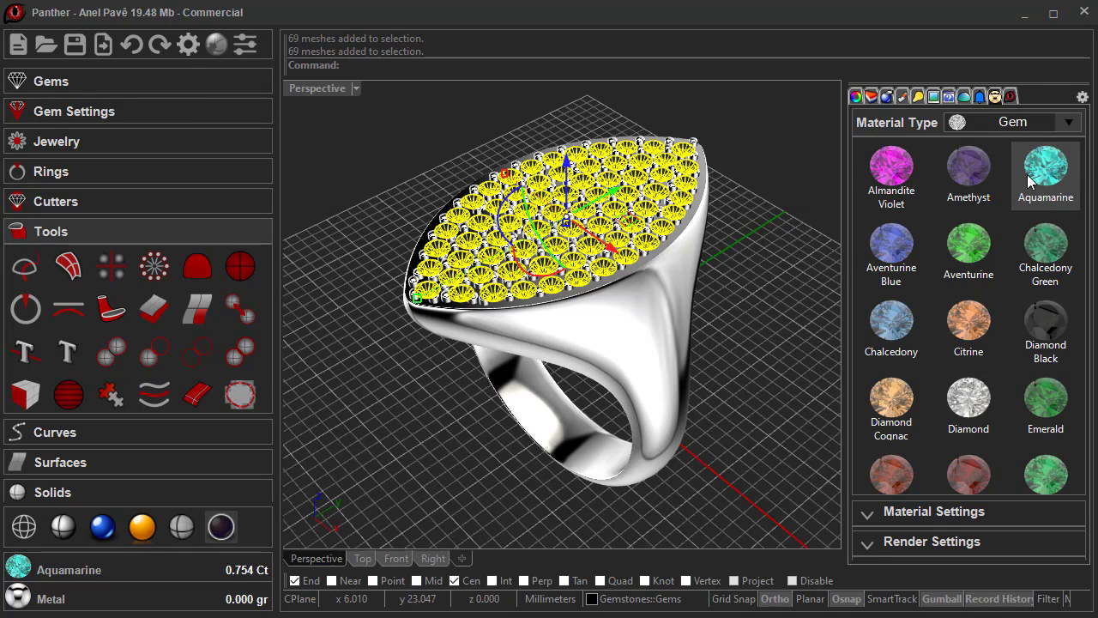
{"action": "left_click", "coordinate": [774, 275]}
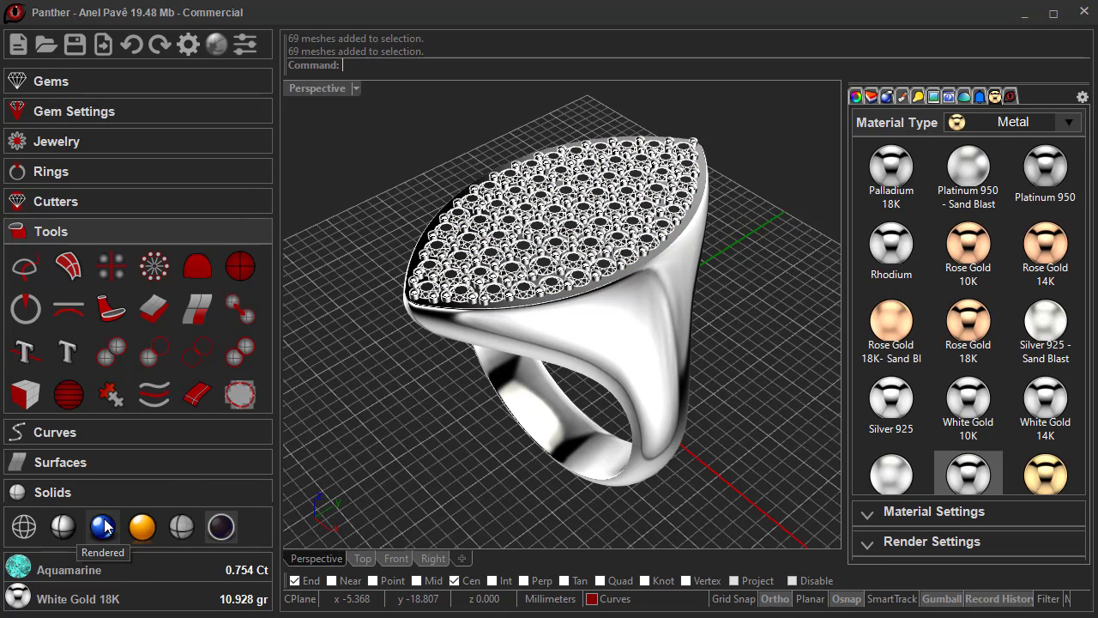
Show the ring in the Raytraced display and examine it from the opposite side.
{"action": "left_click", "coordinate": [142, 527]}
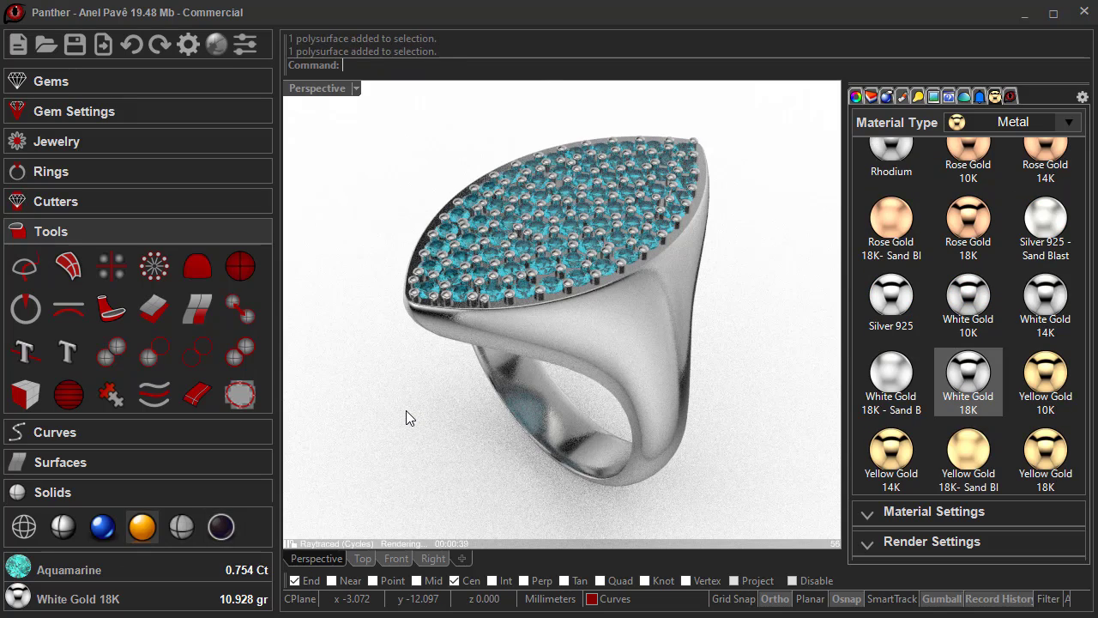
{"action": "right_click_drag", "start_coordinate": [437, 426], "coordinate": [609, 396]}
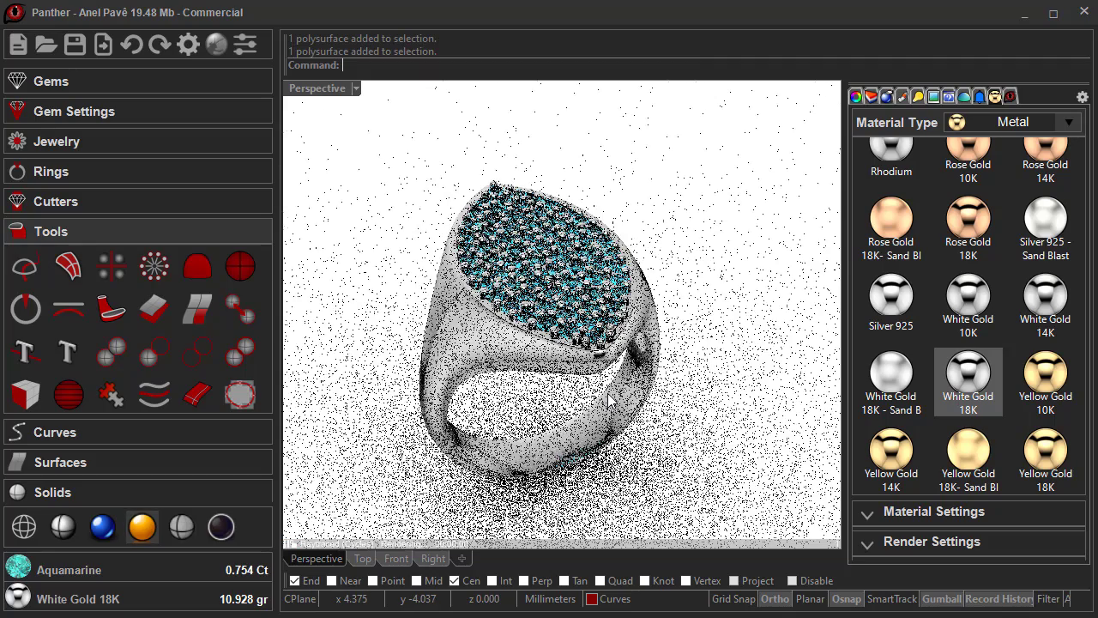
{"action": "right_click_drag", "start_coordinate": [632, 392], "coordinate": [631, 389]}
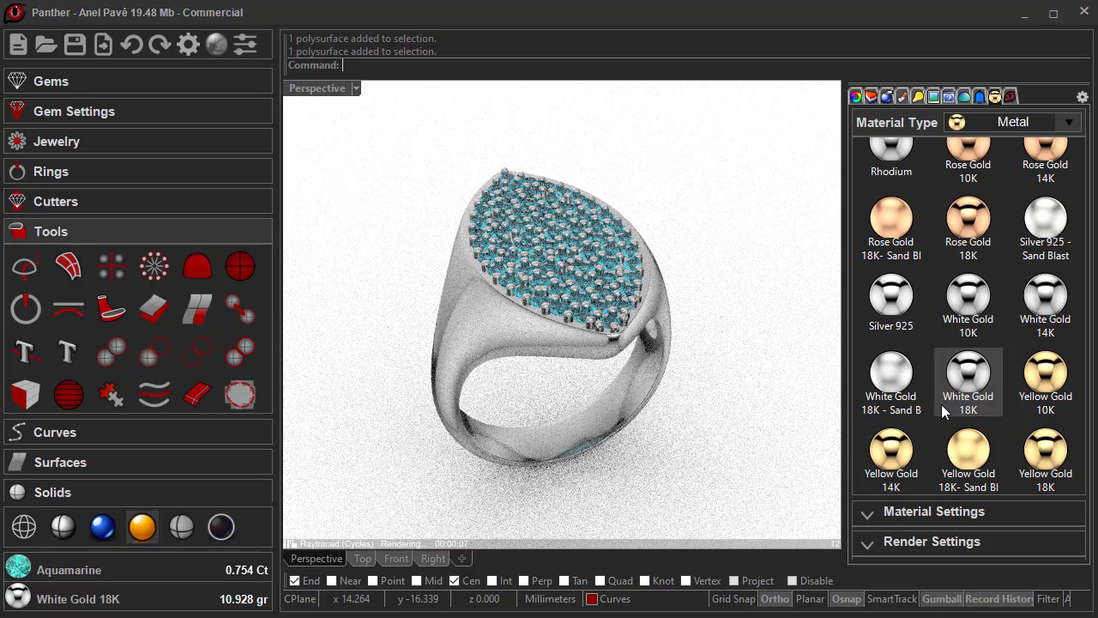
Assign the Almandite Violet gem material to the whole pavé group.
{"action": "left_click", "coordinate": [674, 295]}
{"action": "left_click", "coordinate": [711, 336]}
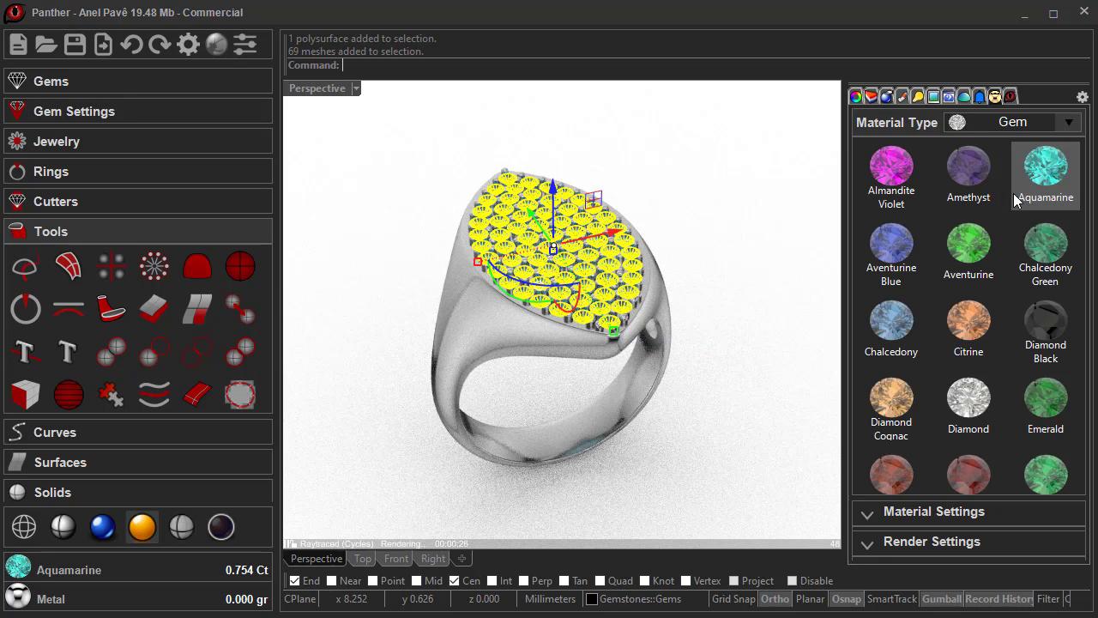
{"action": "left_click", "coordinate": [901, 179]}
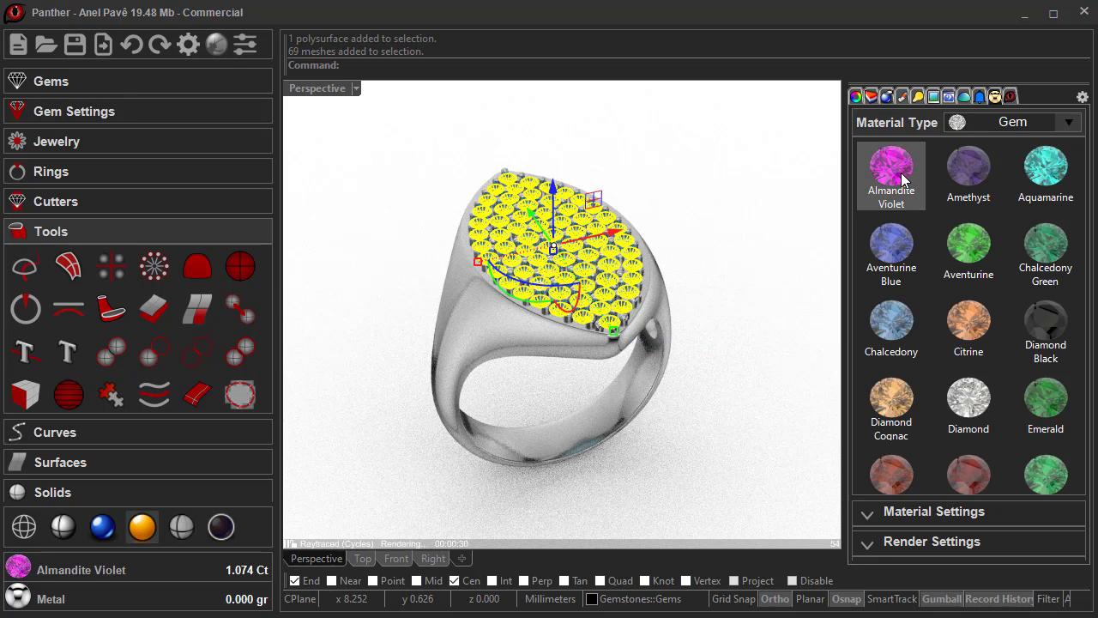